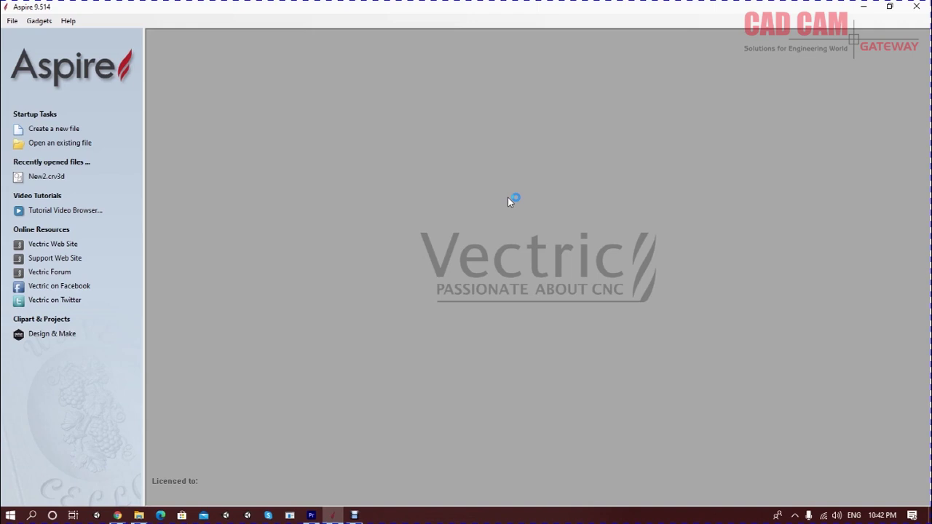
Create a 12 x 12 inch job and draw a 12-inch vertical line from top-left to bottom-left corner
click(64, 129)
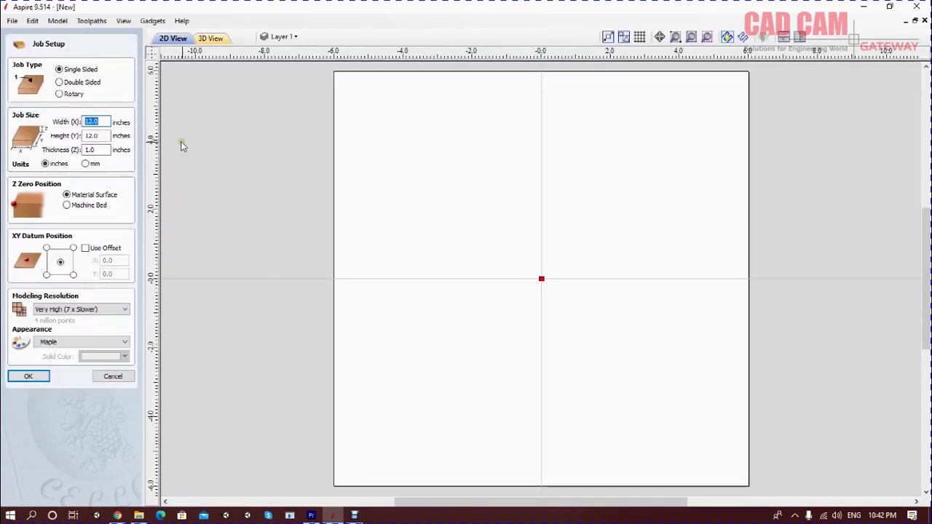
key(Return)
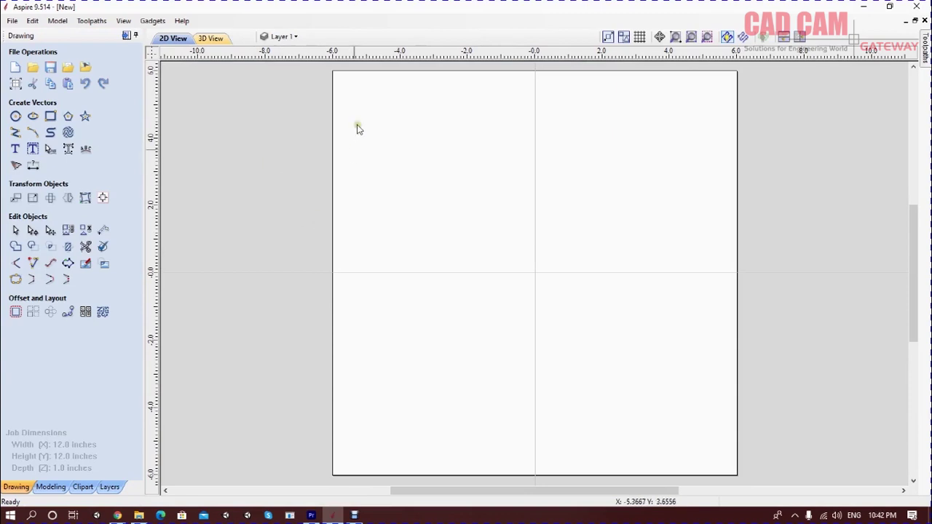
key(l)
click(333, 74)
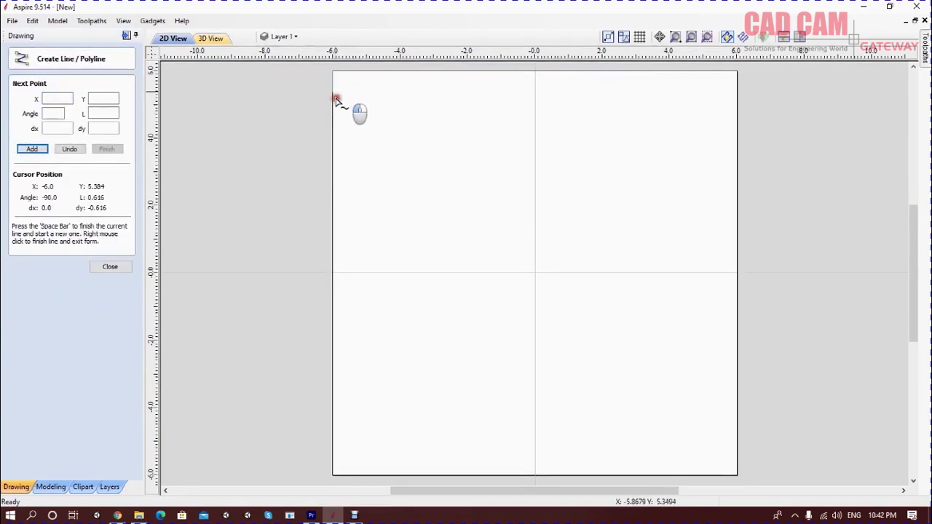
click(331, 475)
click(103, 268)
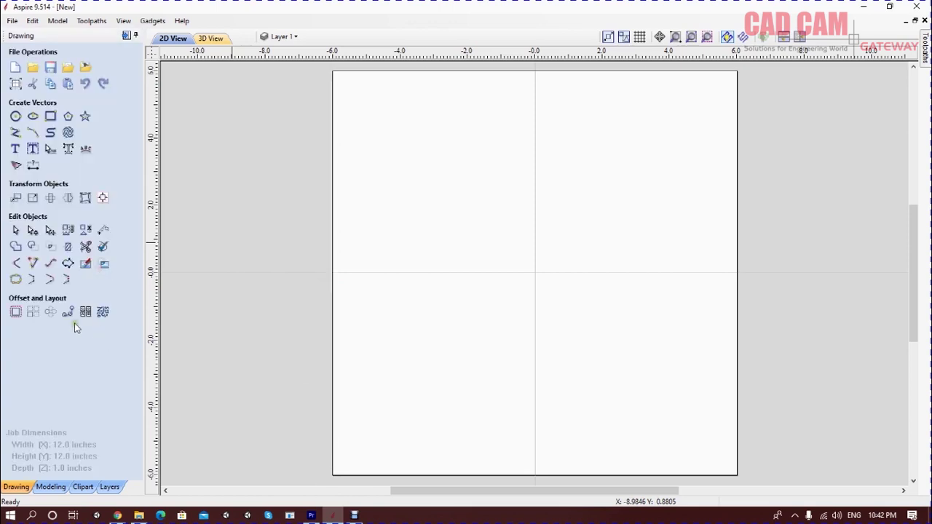
click(33, 311)
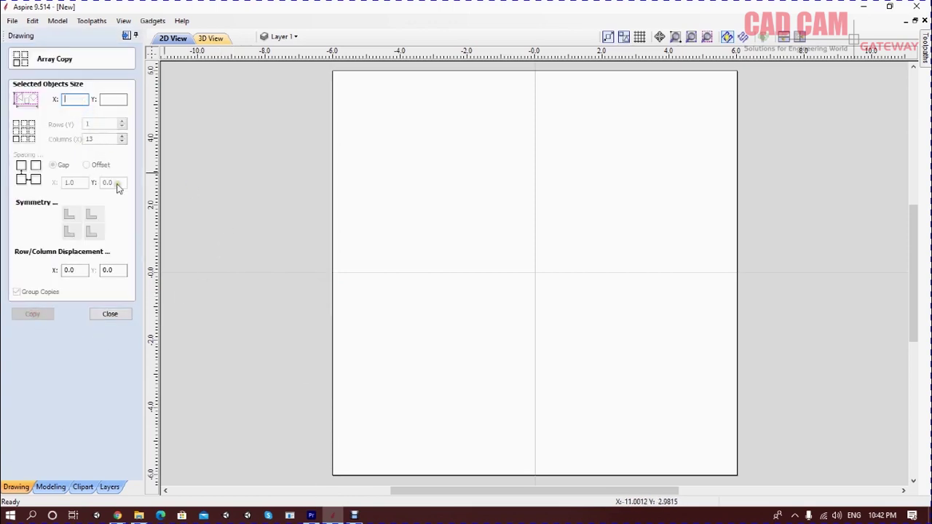
Array-copy the edge line into 13 vertical lines spaced 1.0 inch apart
click(332, 233)
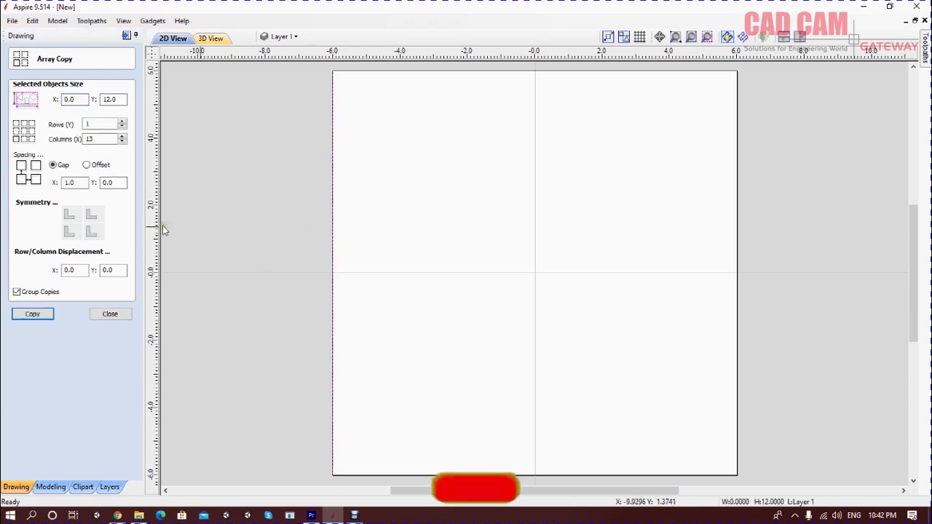
click(99, 124)
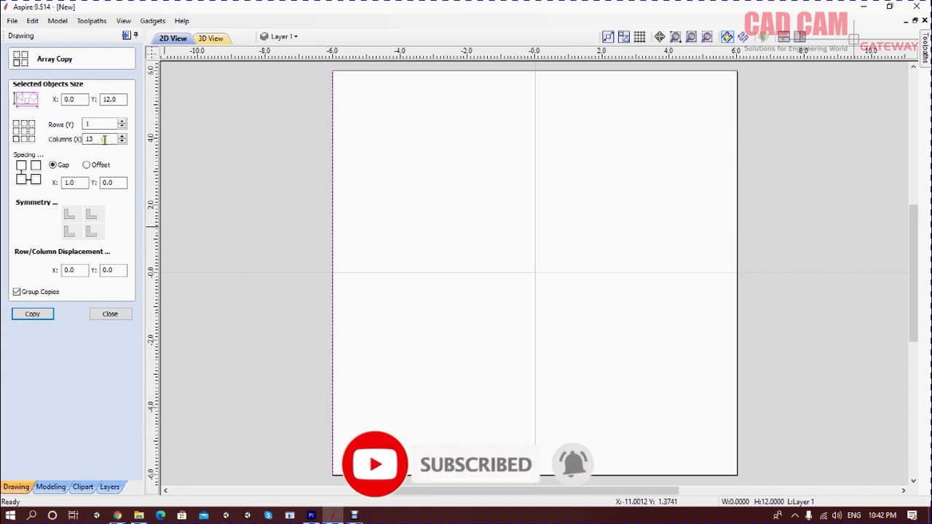
click(77, 182)
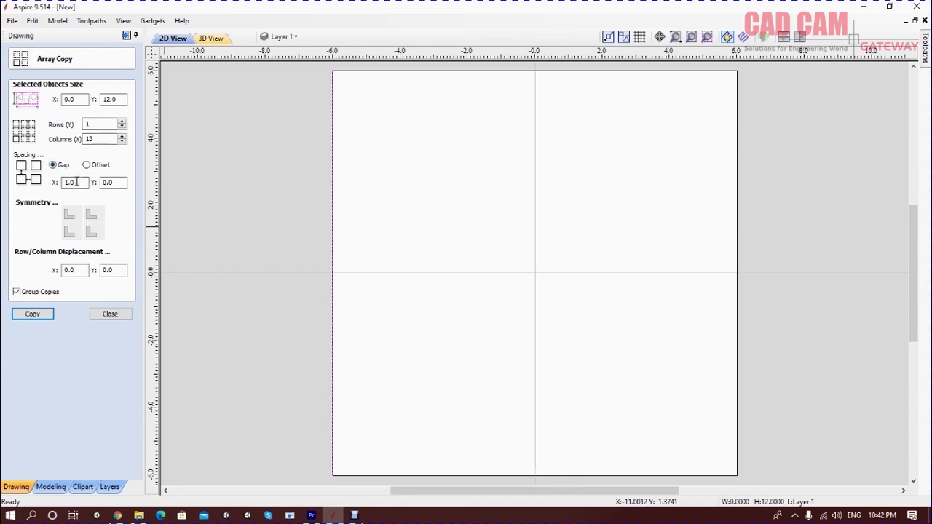
click(114, 182)
click(41, 315)
click(744, 142)
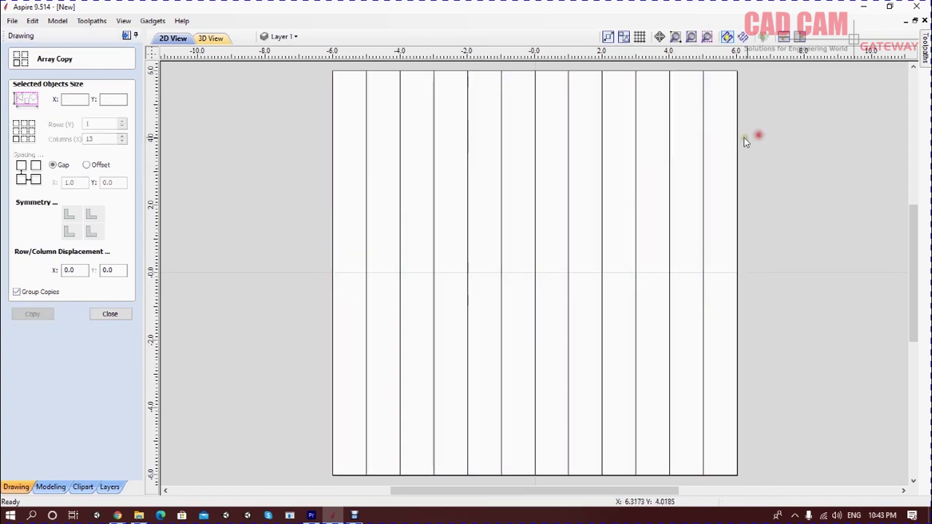
click(702, 145)
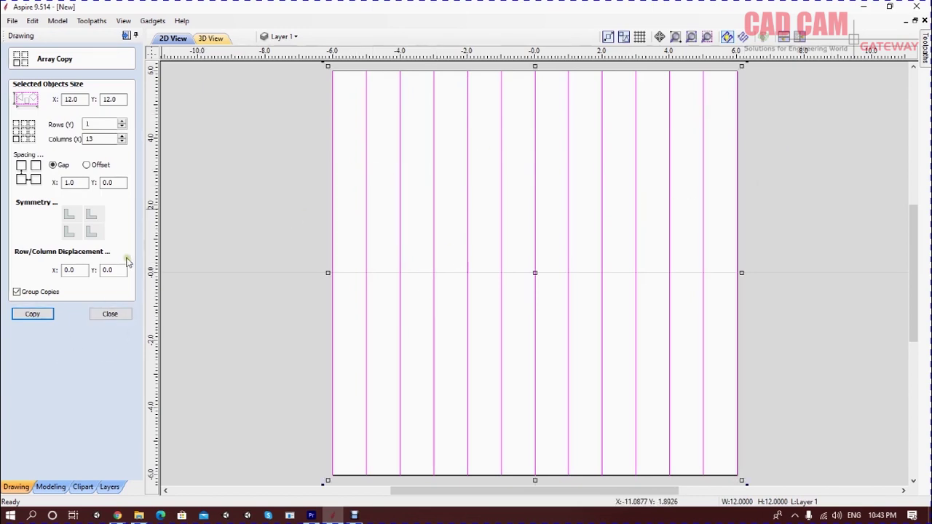
click(113, 315)
Add a copy of all 13 lines rotated 90 degrees to form the crossing horizontals
click(47, 199)
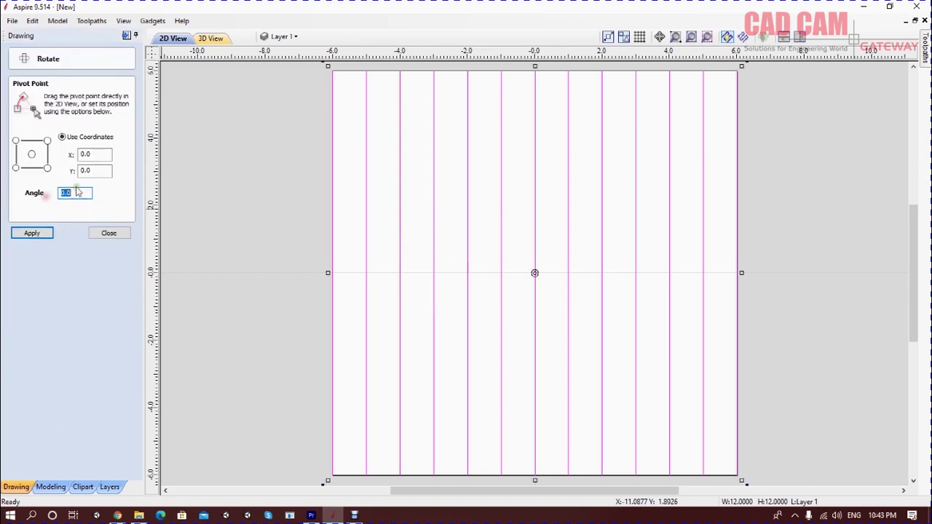
text(90)
key(Return)
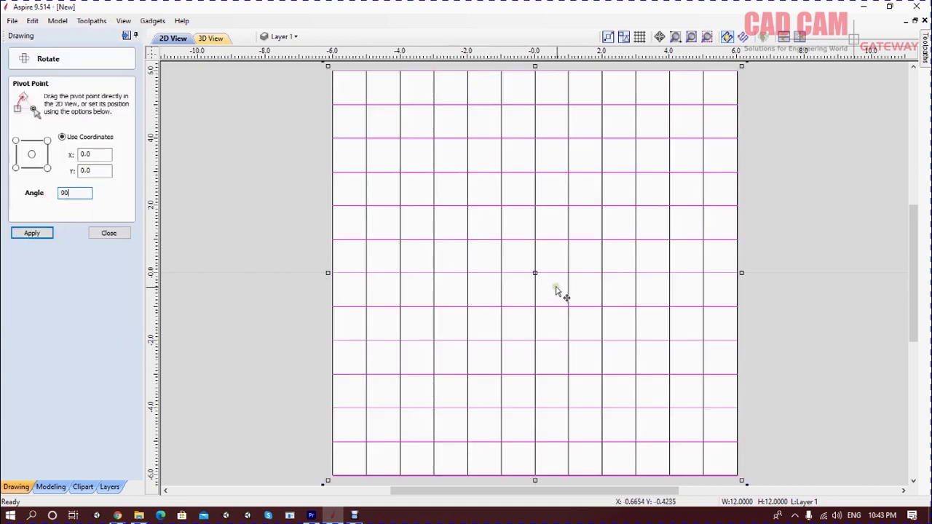
click(760, 242)
drag(516, 286, 516, 287)
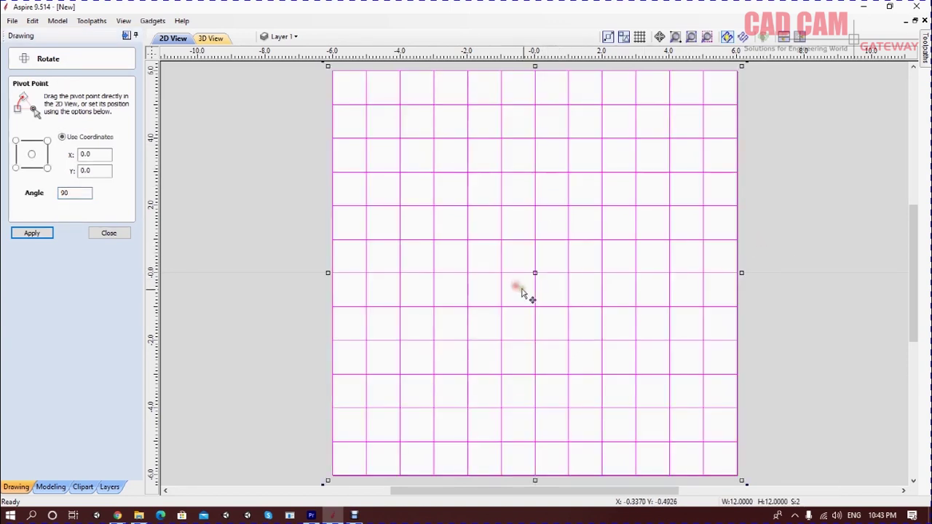
key(Escape)
scroll(437, 191, down, 2)
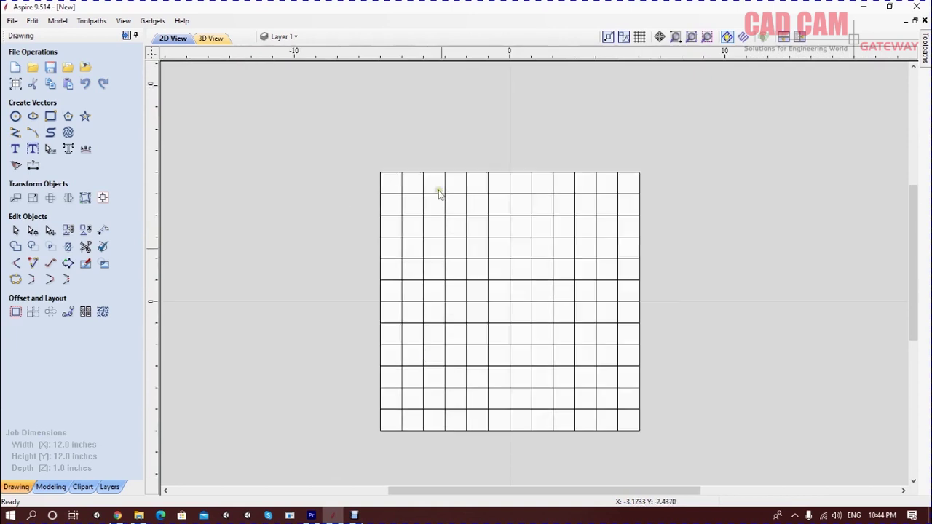
Draw a 0.75 x 0.25 inch rectangle on the grid's top edge and confirm its size
scroll(381, 152, up, 2)
scroll(408, 153, up, 2)
scroll(435, 152, up, 2)
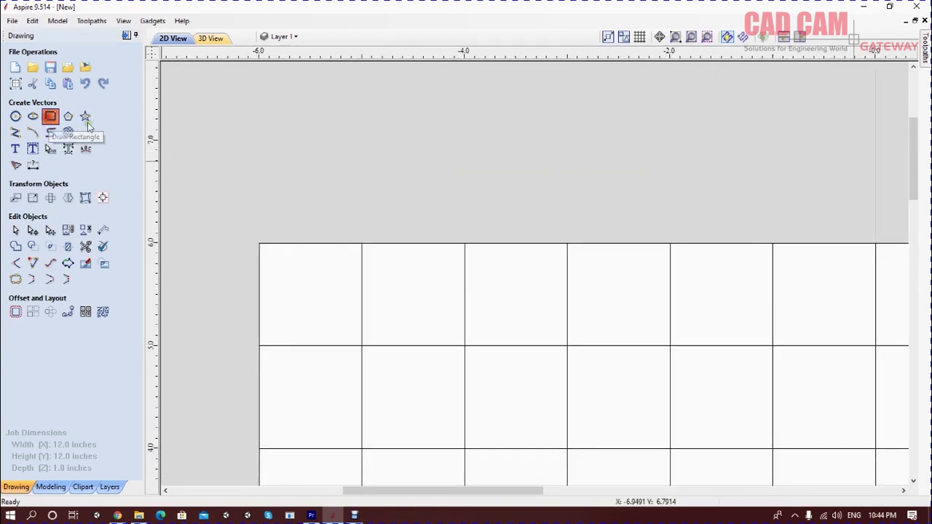
click(51, 117)
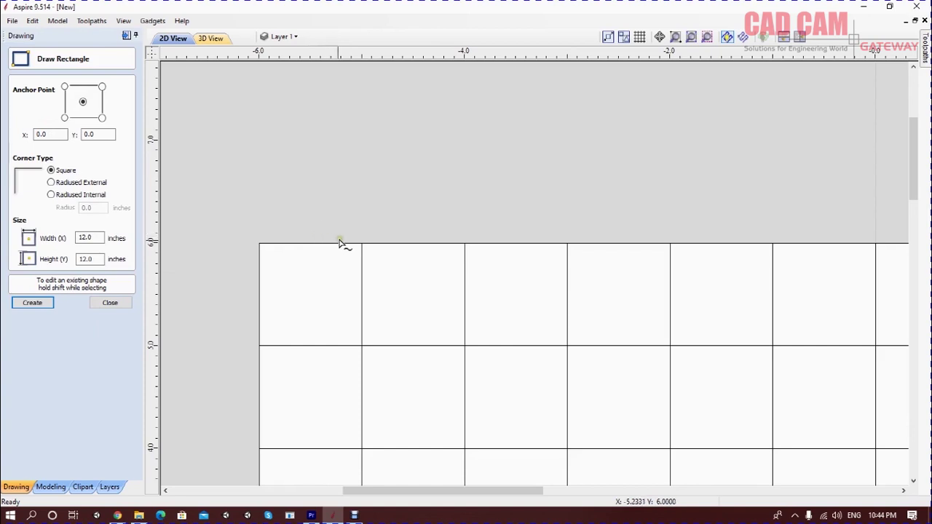
mouse_move(333, 244)
mouse_down()
mouse_move(391, 227)
mouse_move(391, 217)
mouse_up()
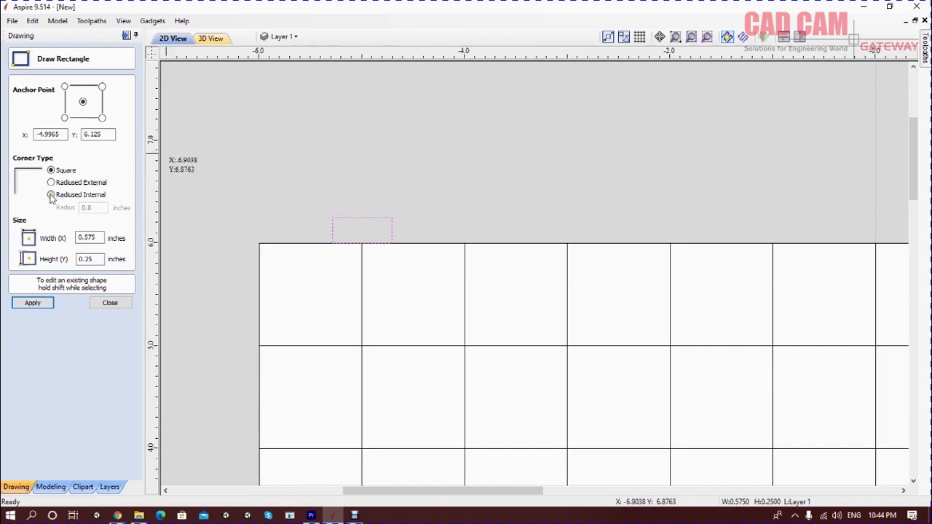
double_click(86, 238)
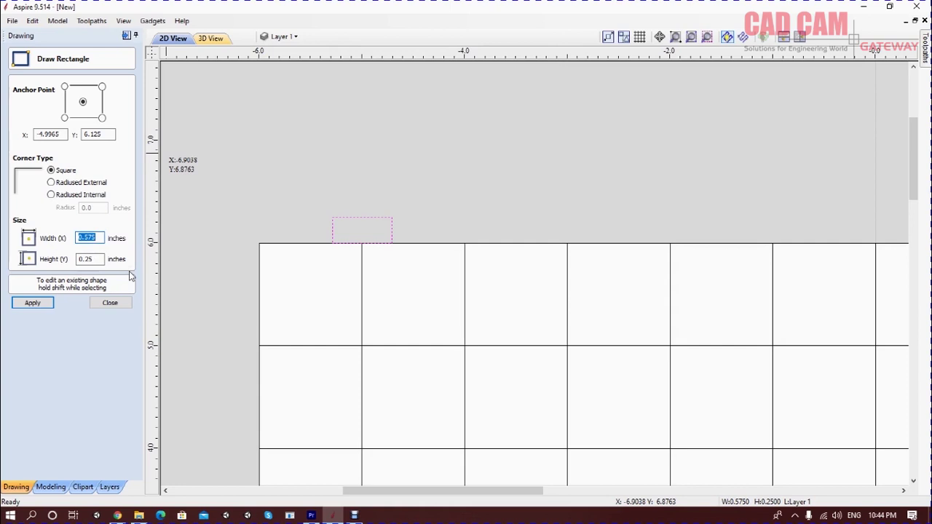
text(.)
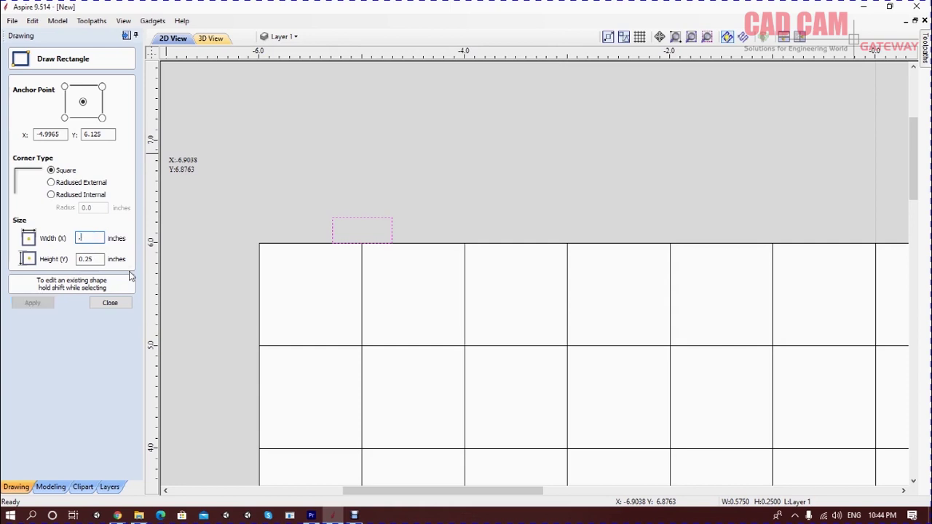
text(75)
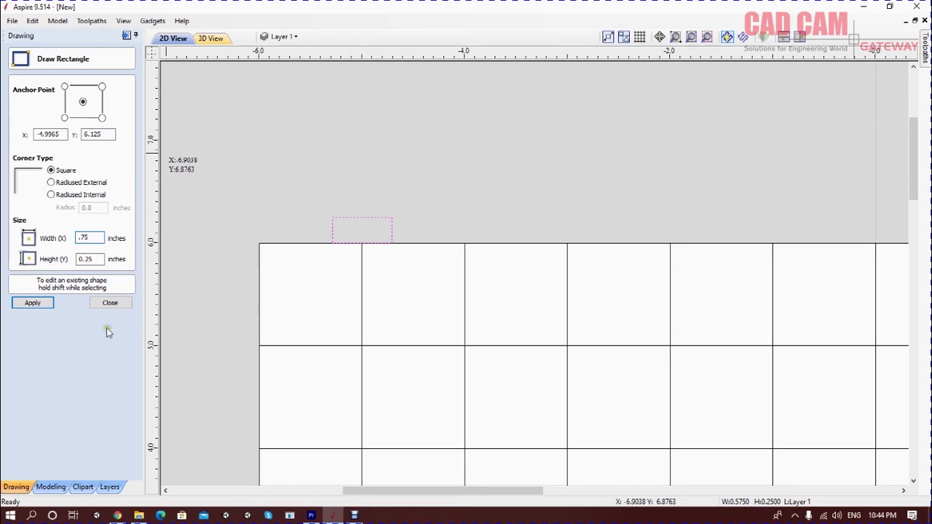
click(46, 304)
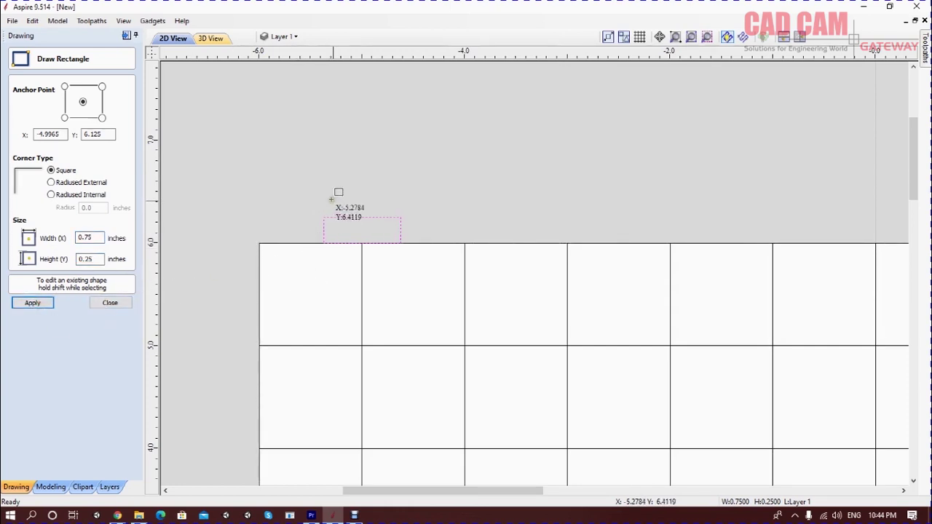
click(110, 302)
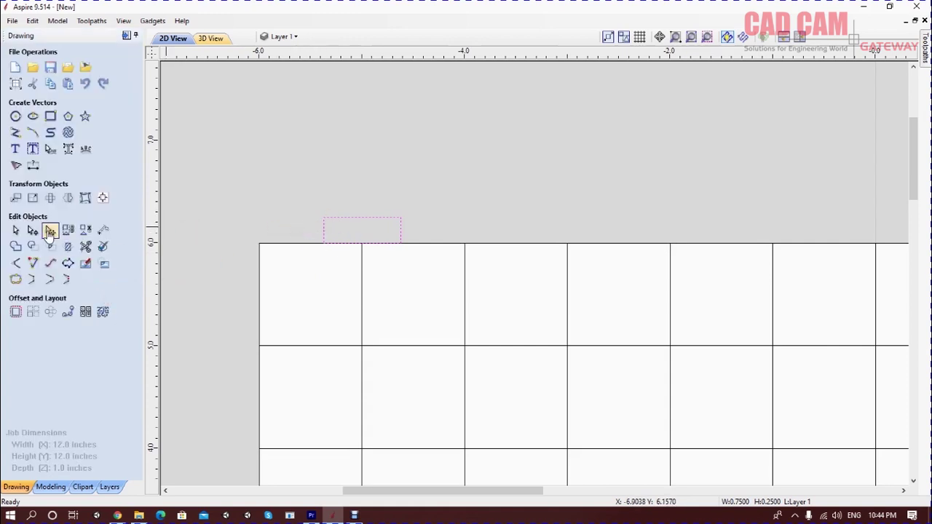
click(33, 197)
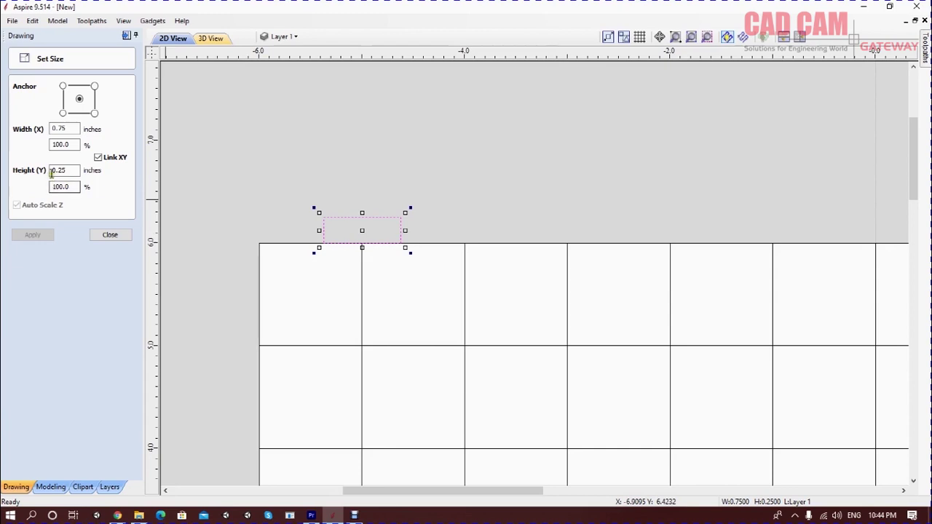
click(110, 234)
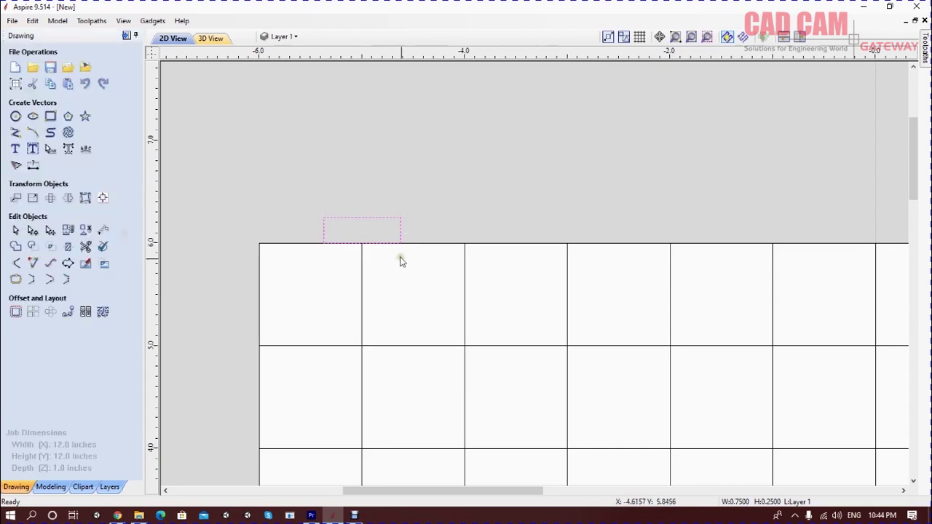
Add a node on the rectangle's top edge and nudge it down into a shallow dip
drag(294, 202, 417, 260)
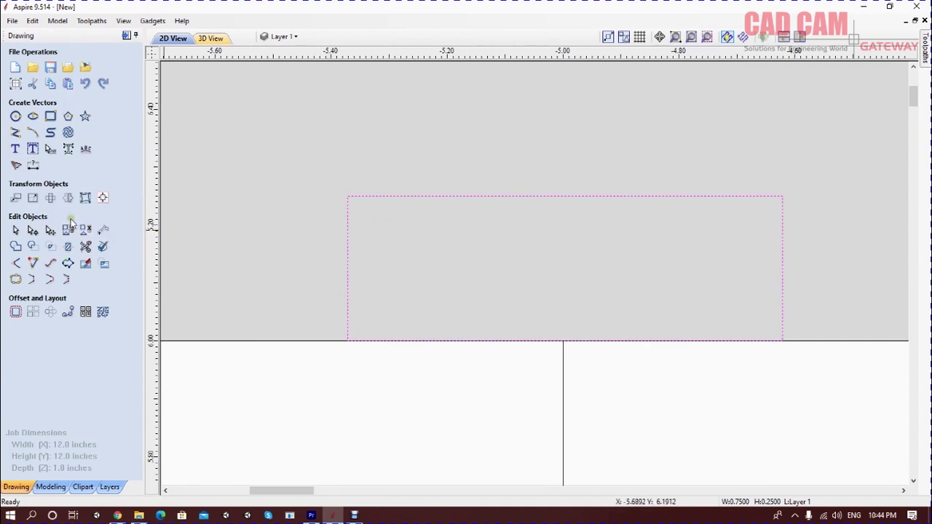
click(50, 230)
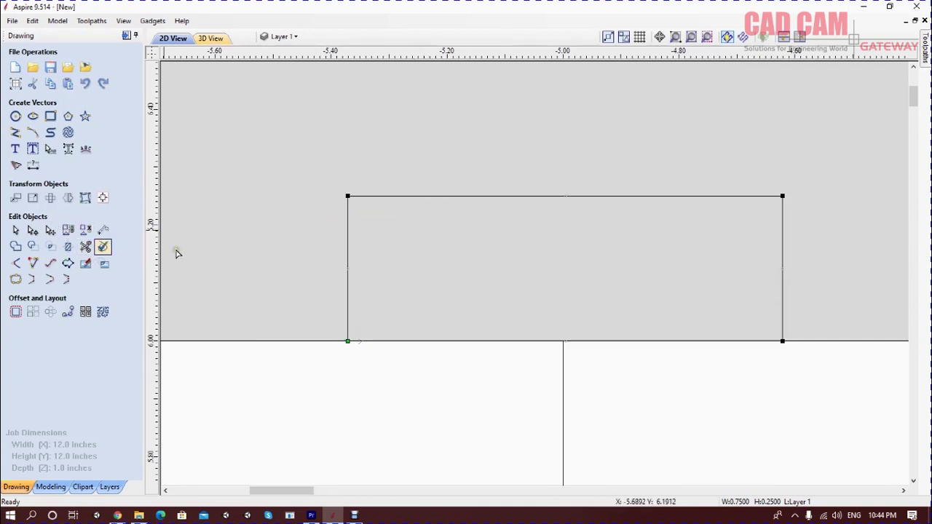
right_click(564, 197)
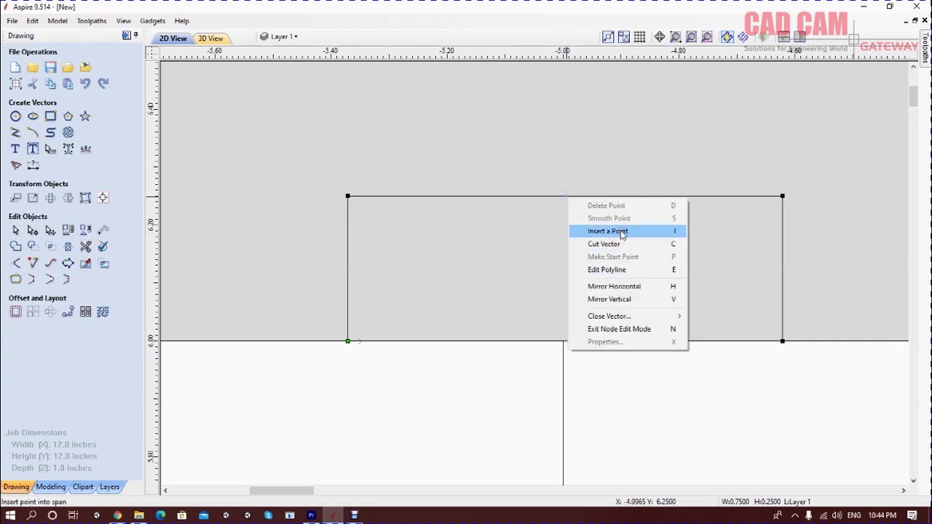
click(623, 232)
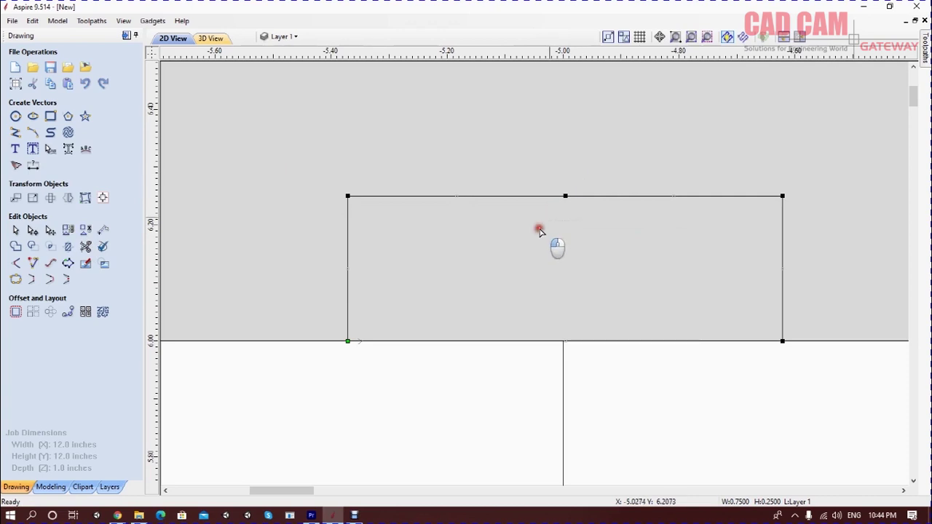
key(Down)
key(Down)
key(Down)
key(Down)
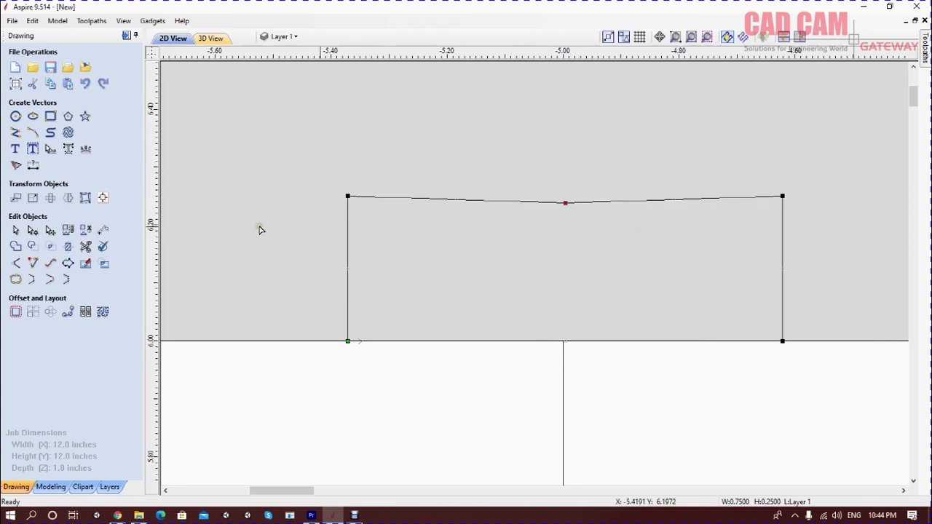
Fillet the shape's top-left and top-right corners with a 0.1-inch radius
click(16, 263)
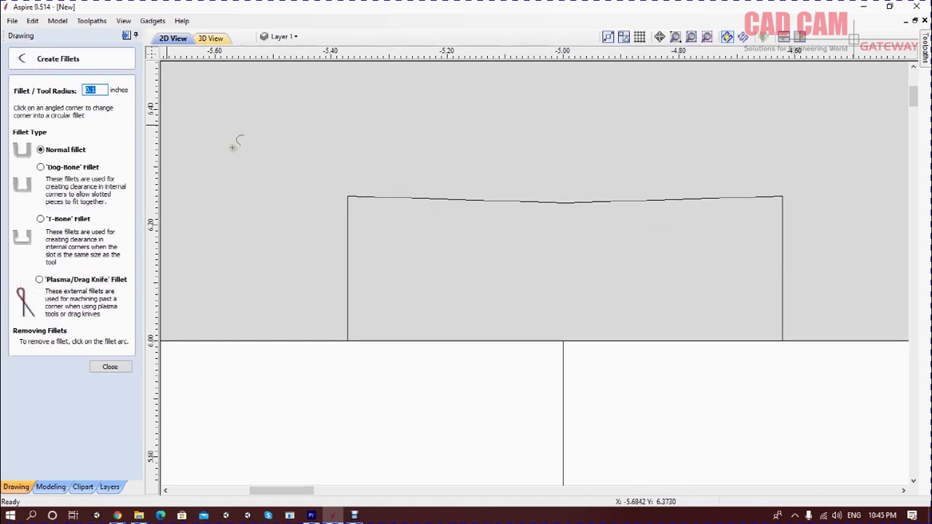
click(350, 196)
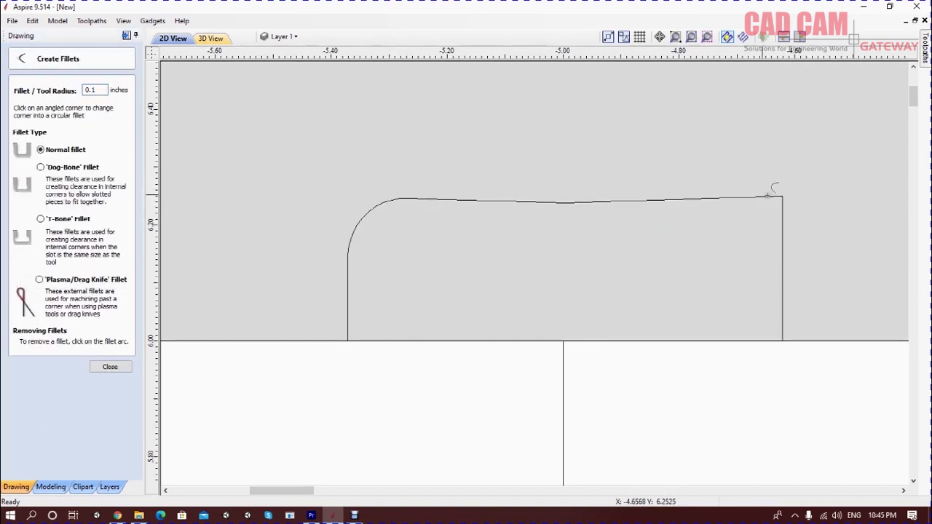
click(781, 197)
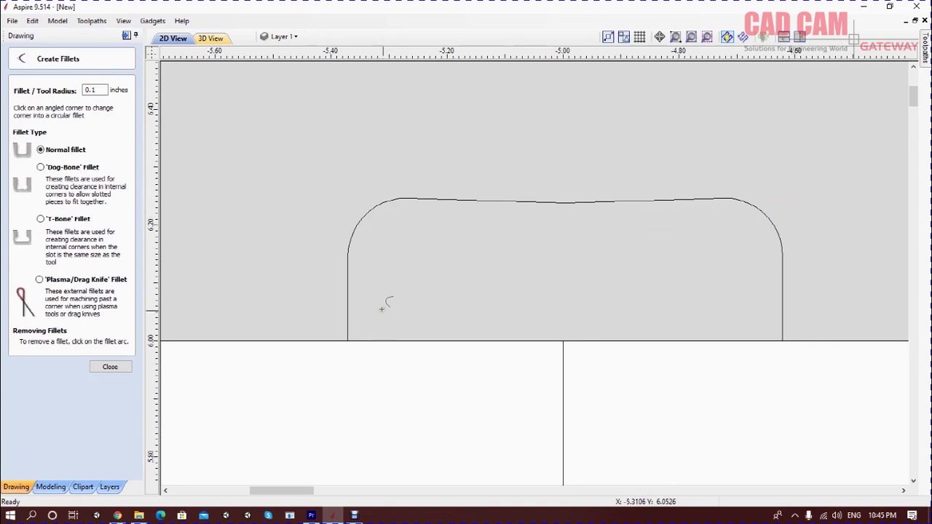
click(109, 367)
scroll(511, 167, down, 4)
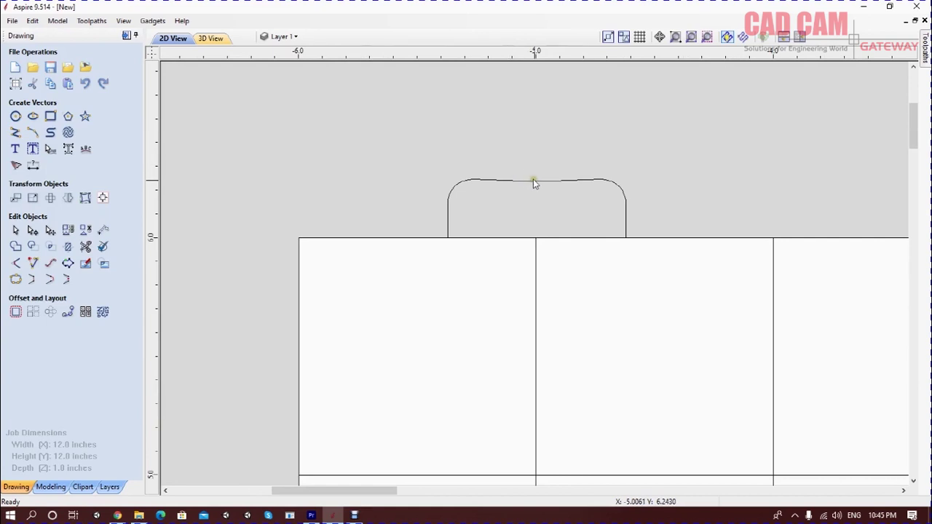
Nudge the rounded-top shape slightly upward with the arrow key
scroll(533, 180, up, 1)
click(533, 179)
key(Up)
key(Up)
key(Up)
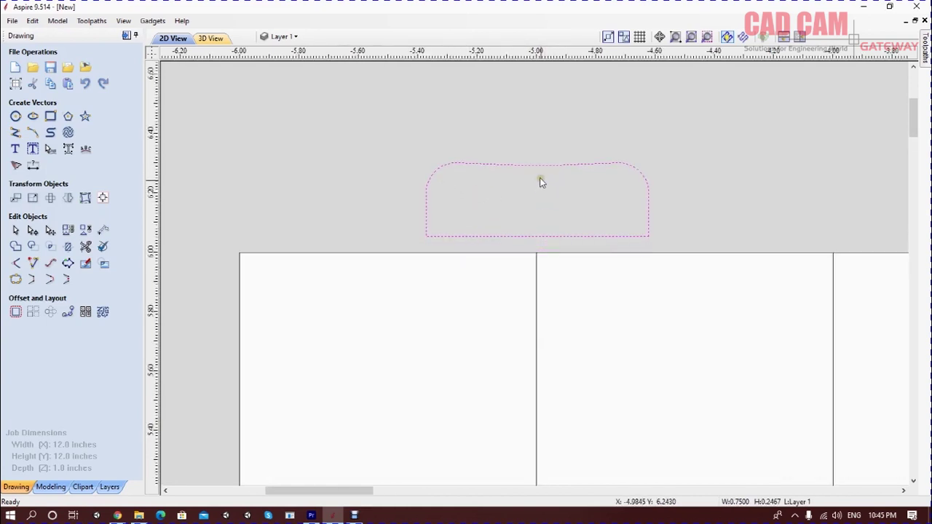
scroll(540, 183, up, 2)
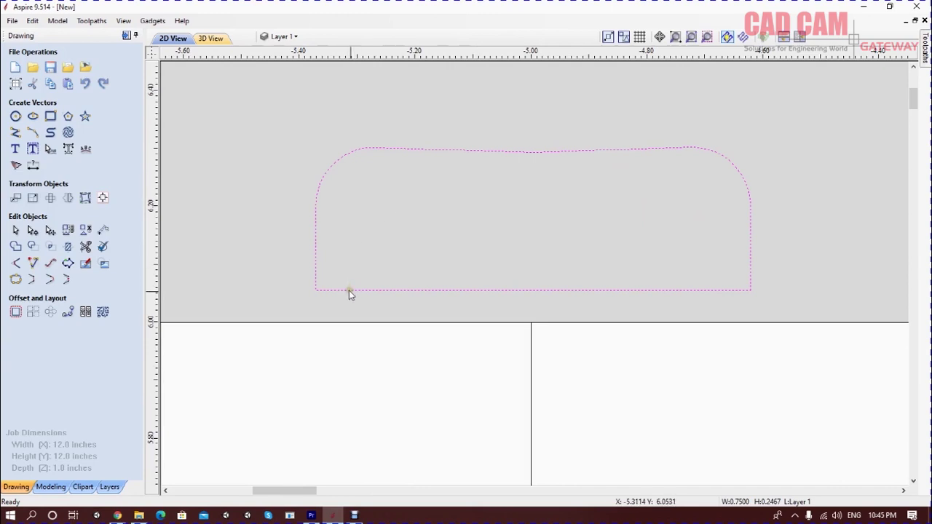
click(434, 258)
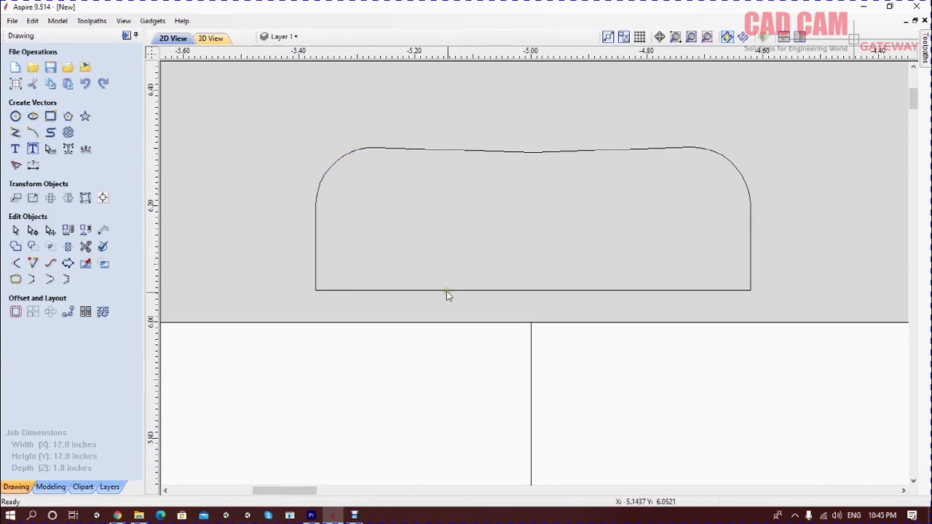
click(428, 289)
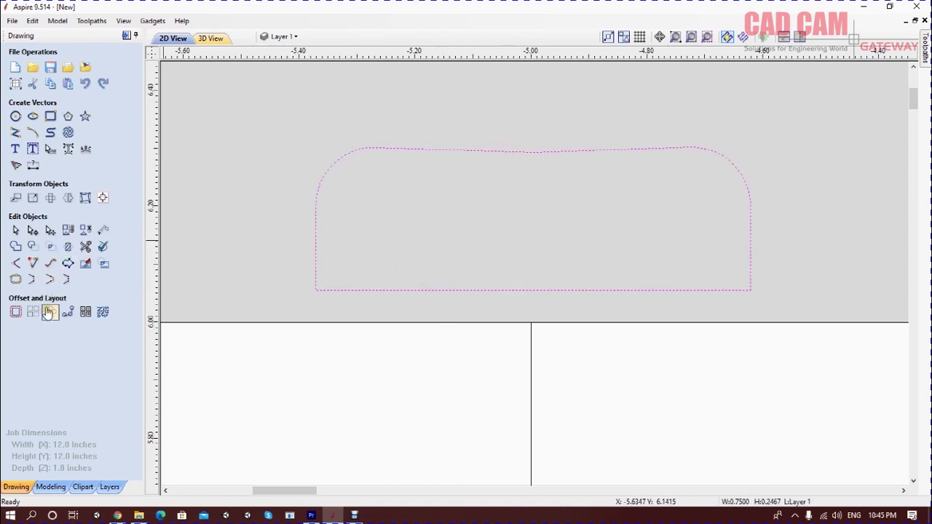
Cut the shape at its bottom-left node and delete the bottom edge to leave an open profile
click(49, 279)
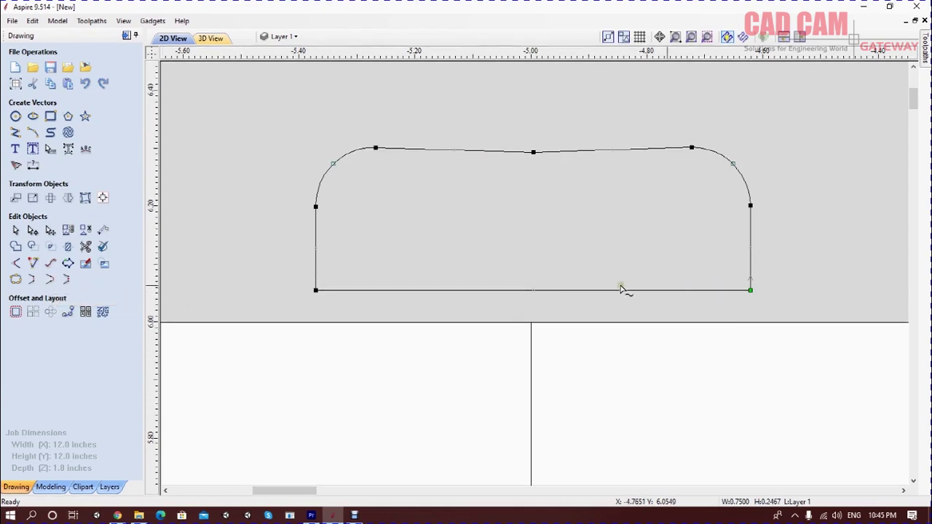
right_click(748, 289)
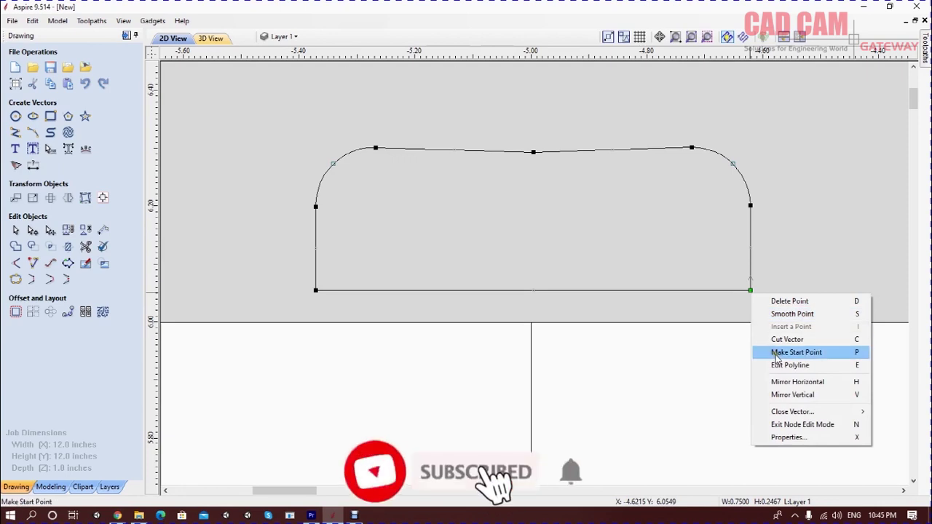
right_click(316, 290)
click(366, 335)
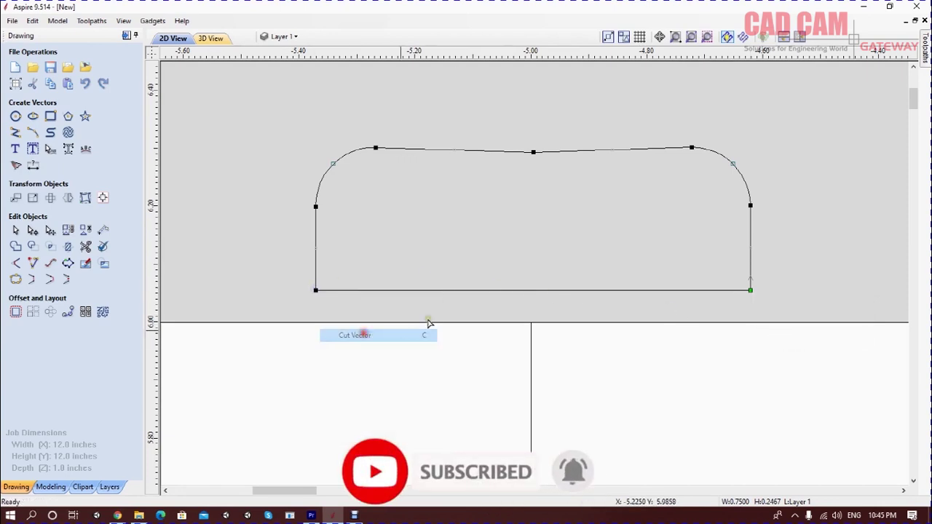
click(538, 291)
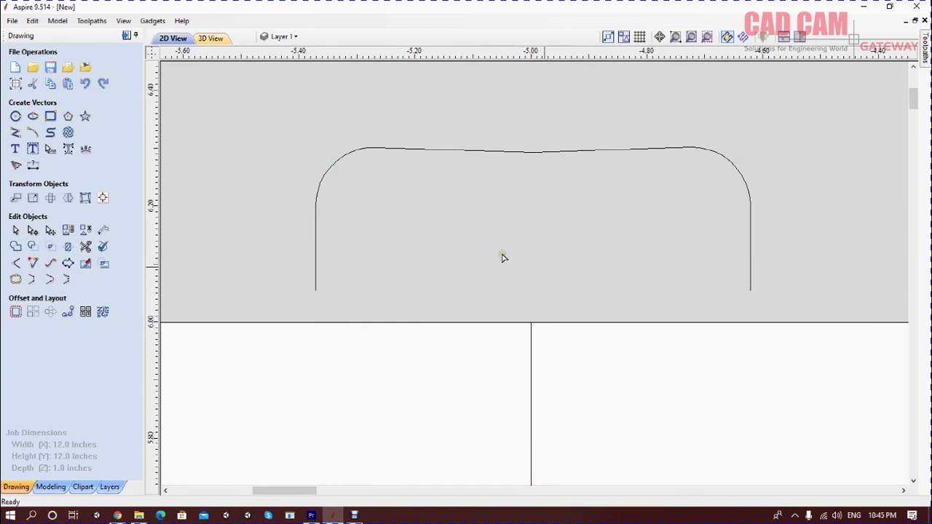
scroll(467, 180, down, 3)
scroll(436, 156, down, 2)
scroll(437, 156, down, 2)
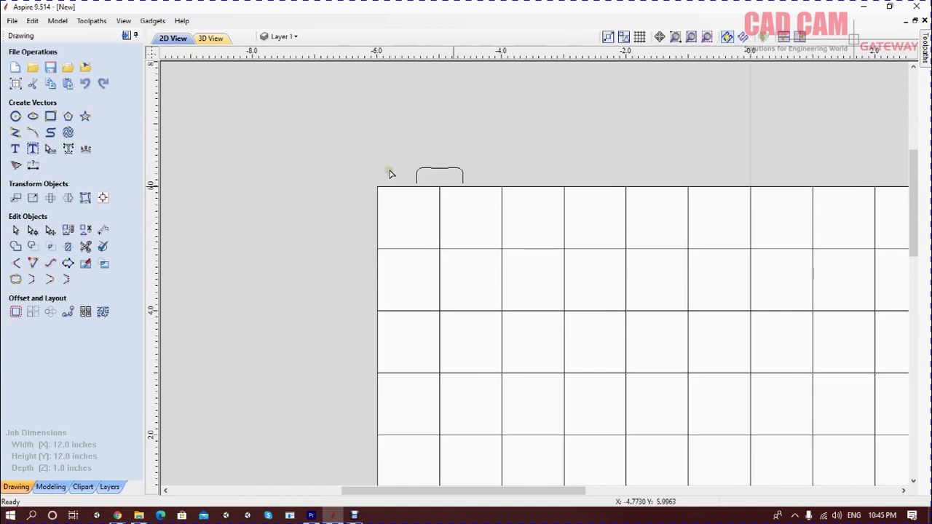
scroll(390, 174, down, 4)
scroll(424, 177, up, 1)
scroll(413, 175, down, 1)
scroll(407, 171, up, 1)
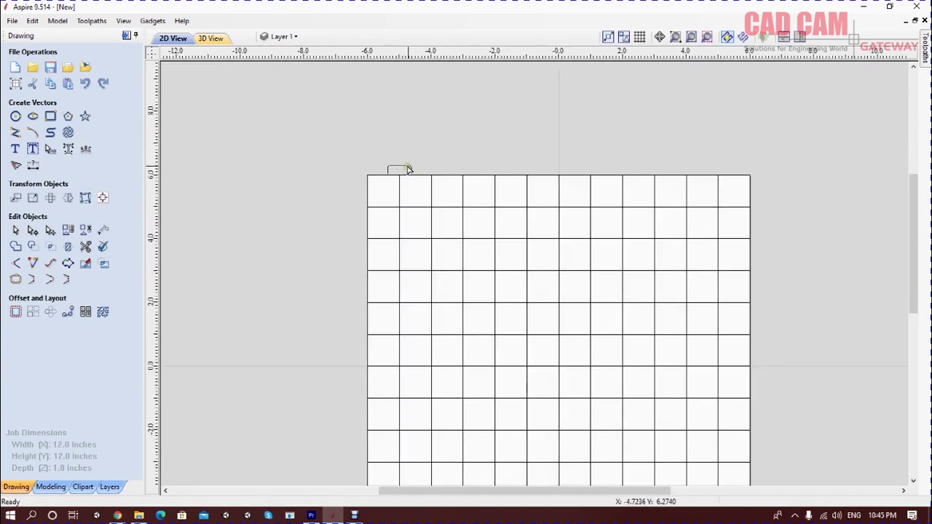
On the Modeling tab, select all the grid lines and open Extrude and Weave
click(51, 487)
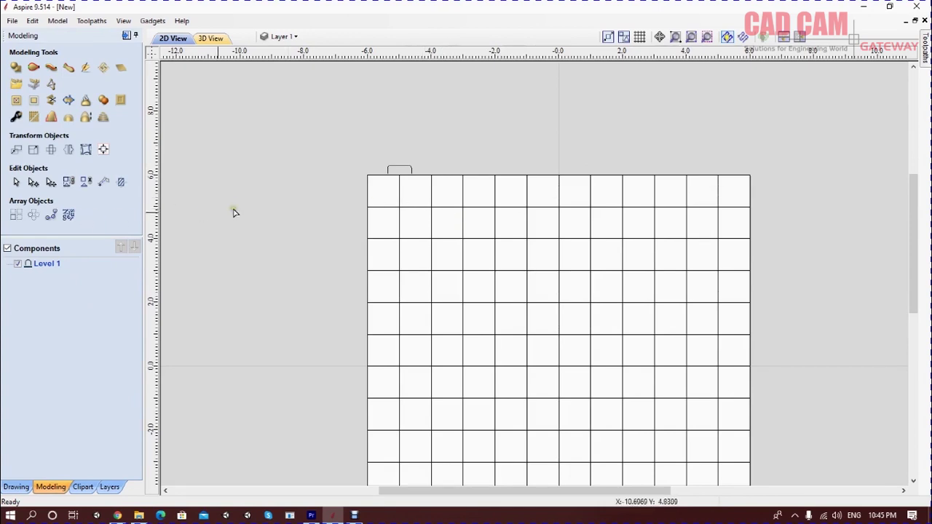
click(409, 228)
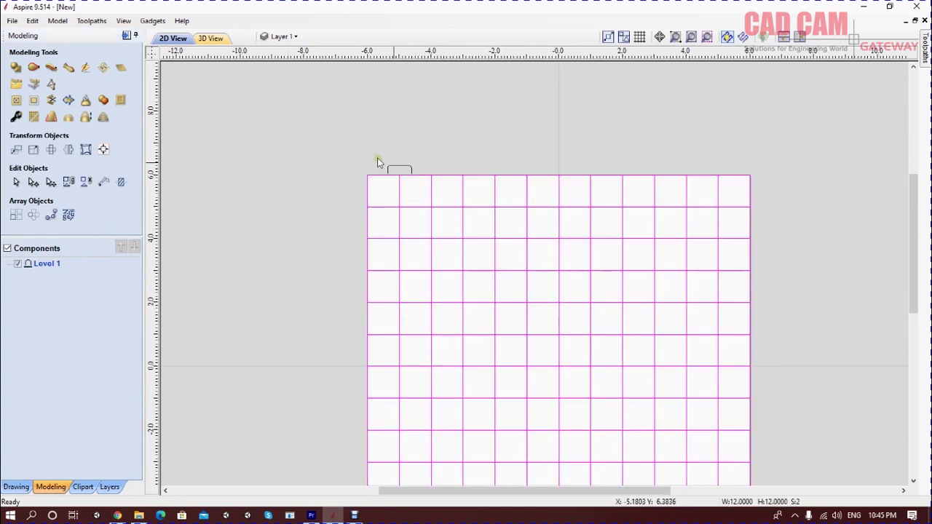
click(51, 67)
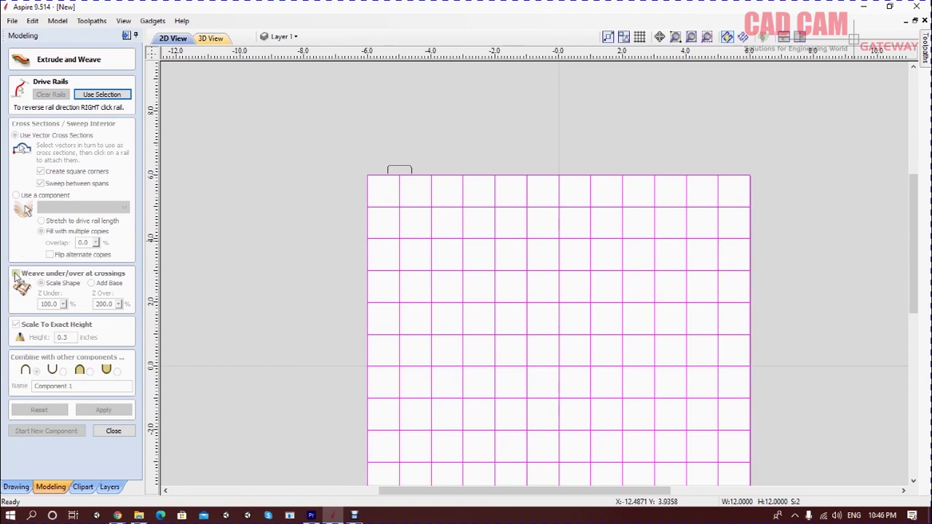
Use the grid as drive rails and the rounded profile as cross-section, weaving at crossings without exact-height scaling
click(122, 96)
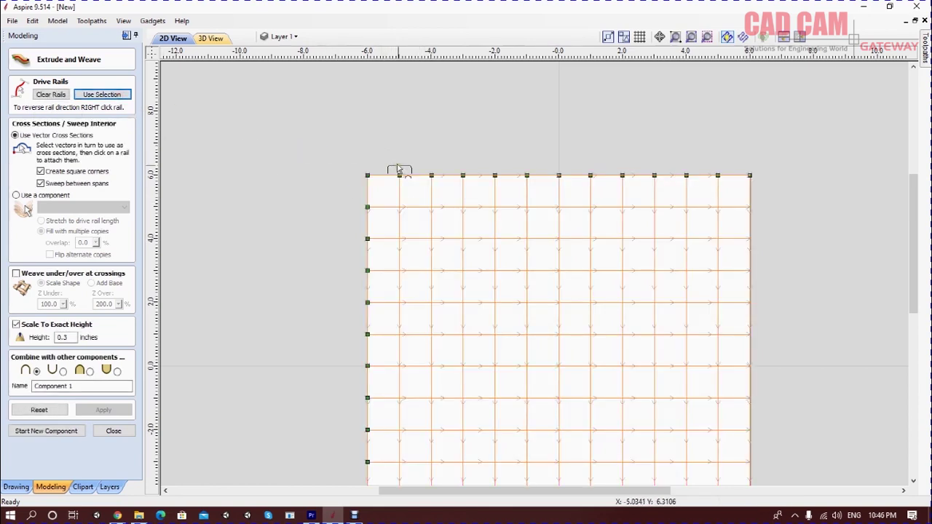
click(399, 169)
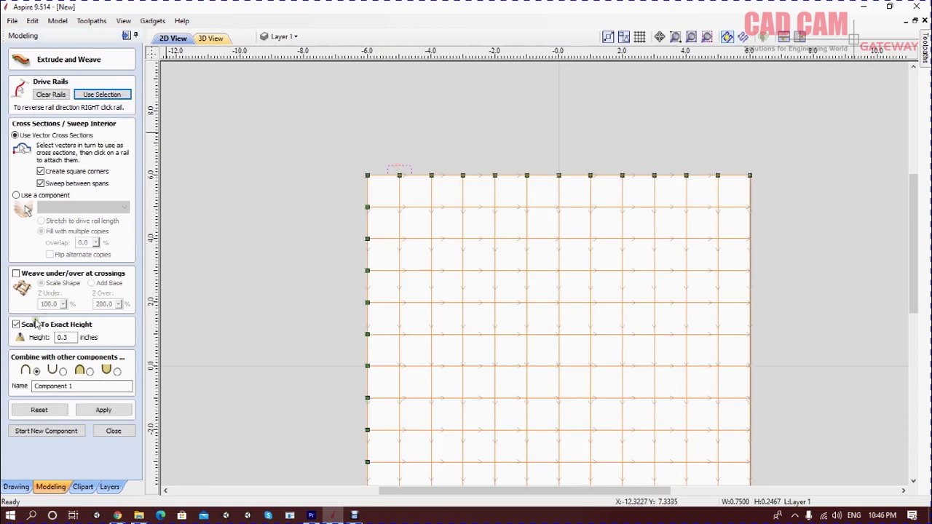
click(16, 274)
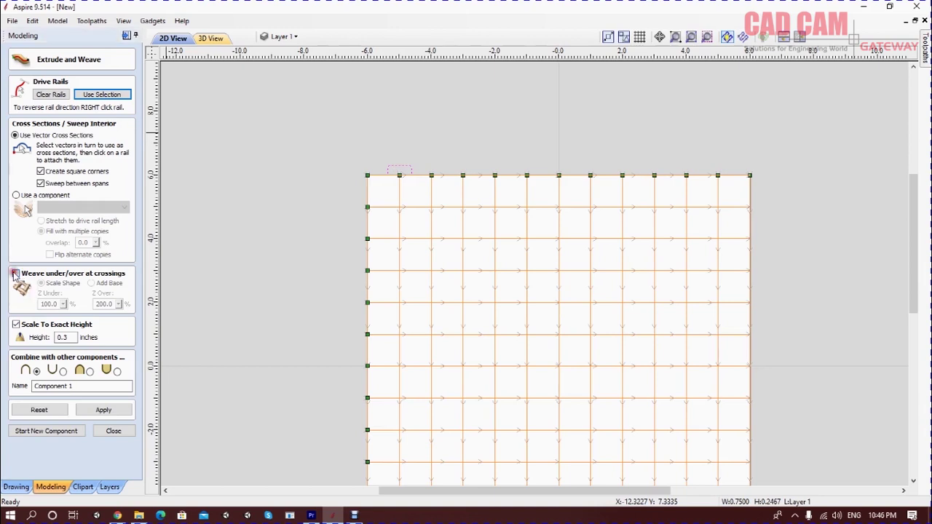
click(29, 325)
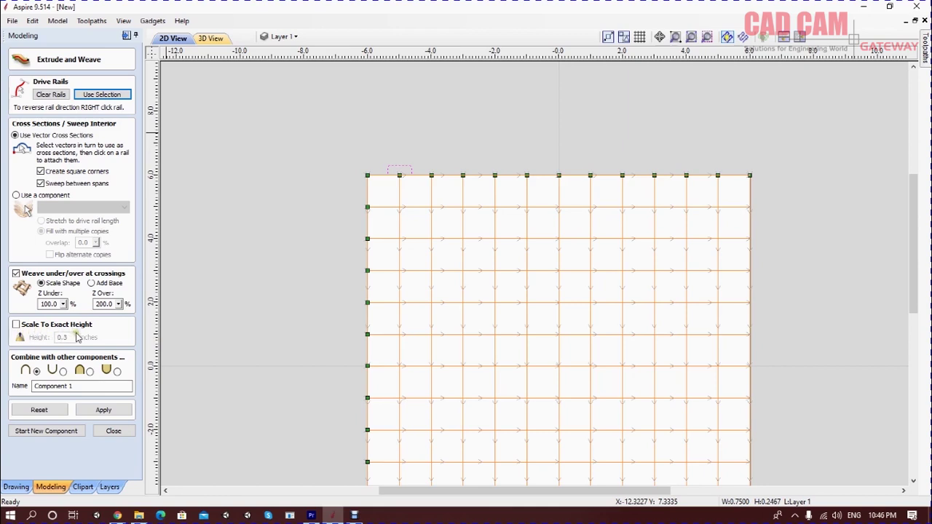
Set Z Under to 69% and Z Over to 144%, apply, and view in 3D
drag(63, 306, 52, 317)
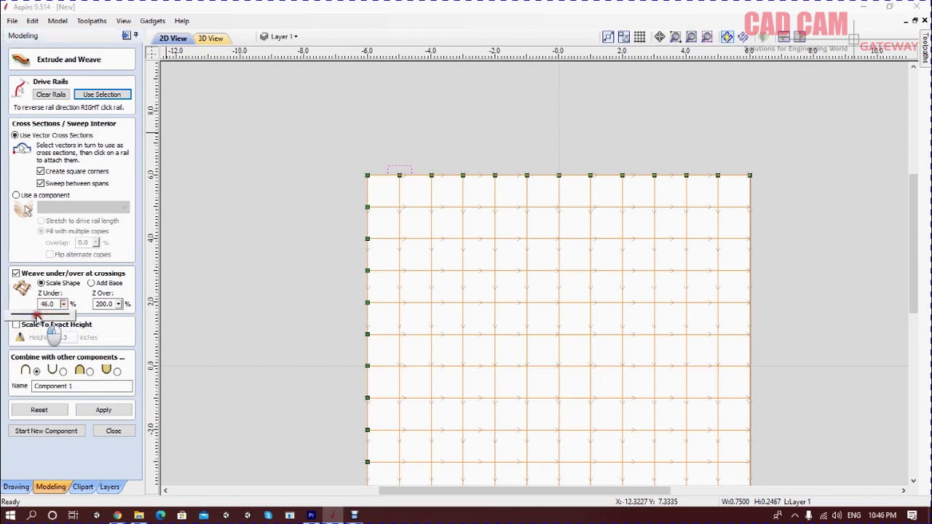
drag(51, 319, 50, 318)
click(118, 304)
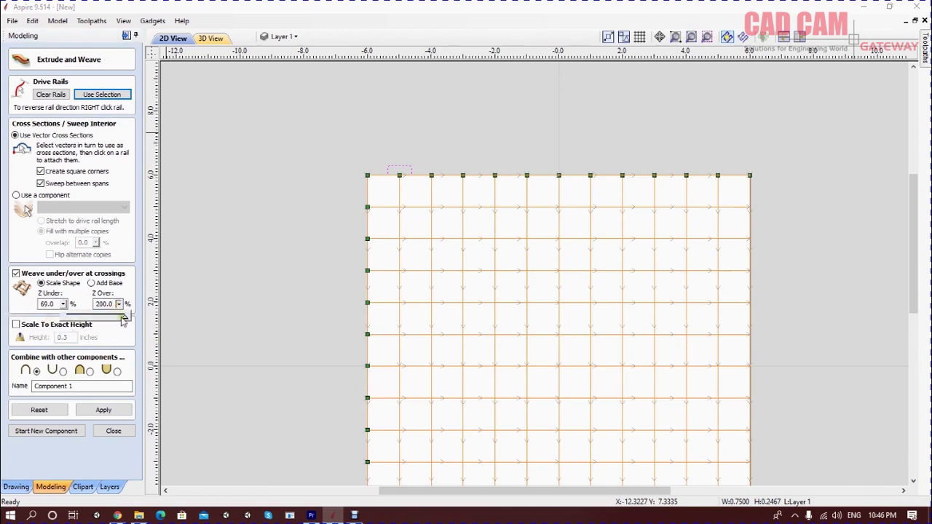
drag(124, 318, 89, 318)
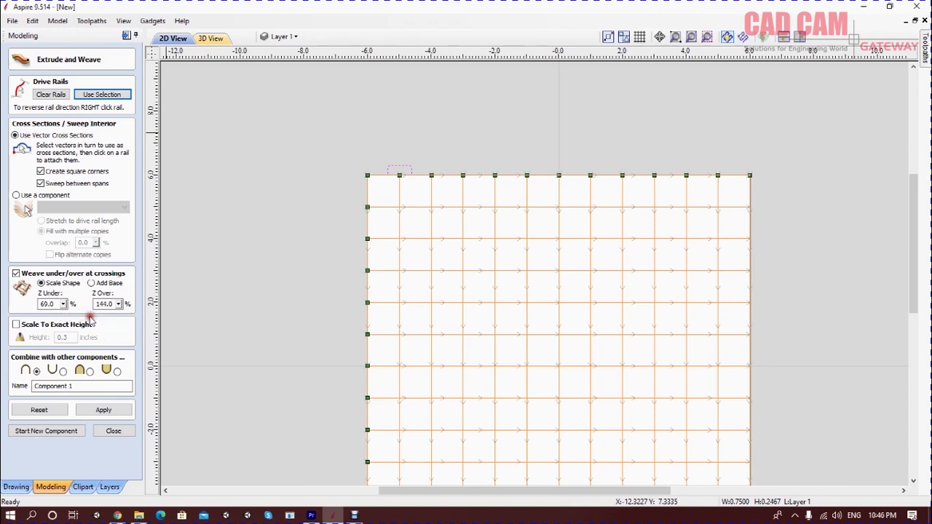
click(103, 410)
click(212, 39)
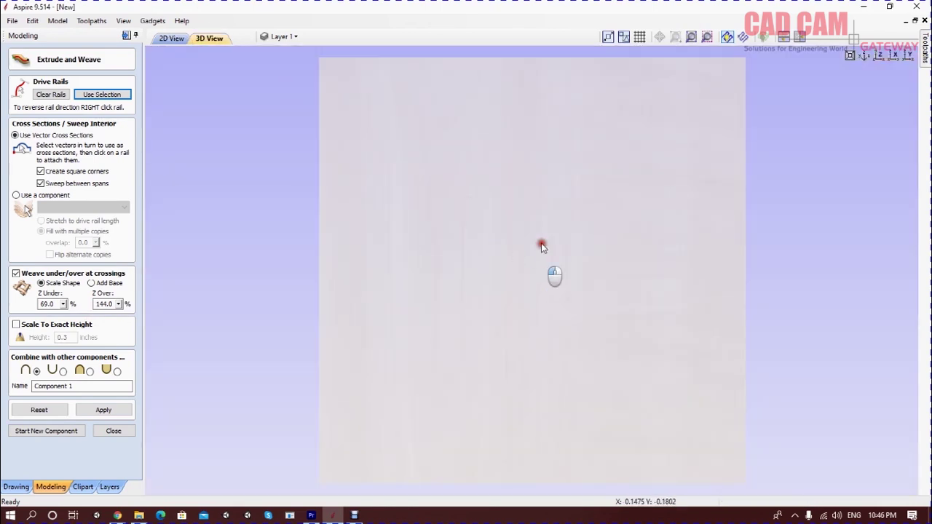
Generate the woven relief, compare it with weaving off, then rebuild with weaving on
drag(553, 295, 574, 178)
click(109, 410)
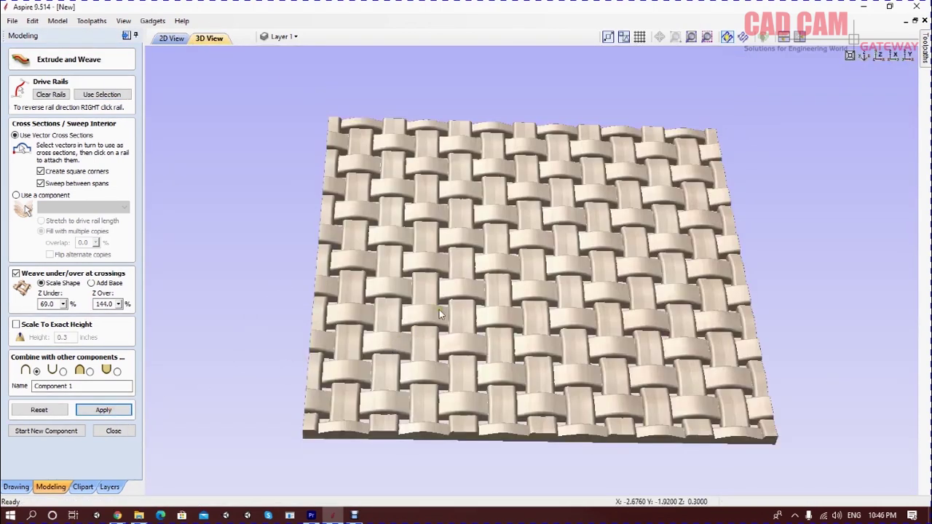
mouse_move(499, 329)
mouse_down()
mouse_move(541, 261)
mouse_move(531, 265)
mouse_move(583, 360)
mouse_move(469, 283)
mouse_move(584, 281)
mouse_move(525, 350)
mouse_move(545, 375)
mouse_move(565, 364)
mouse_up()
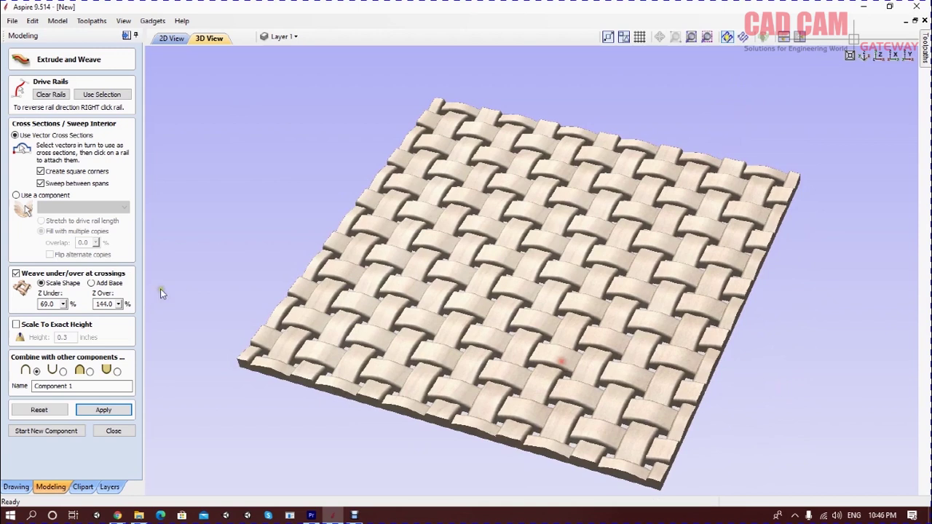
click(16, 274)
click(104, 411)
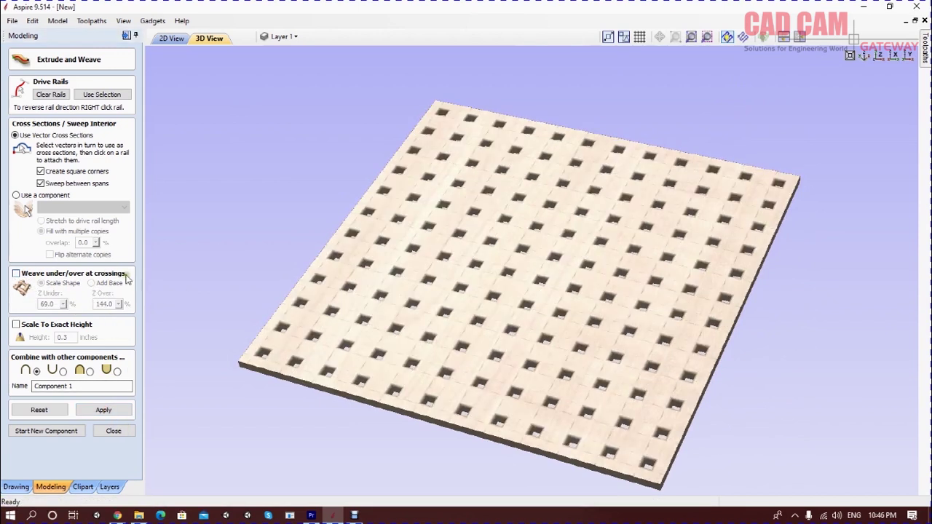
mouse_move(466, 321)
mouse_down()
mouse_move(488, 398)
mouse_move(488, 367)
mouse_move(499, 371)
mouse_move(481, 349)
mouse_up()
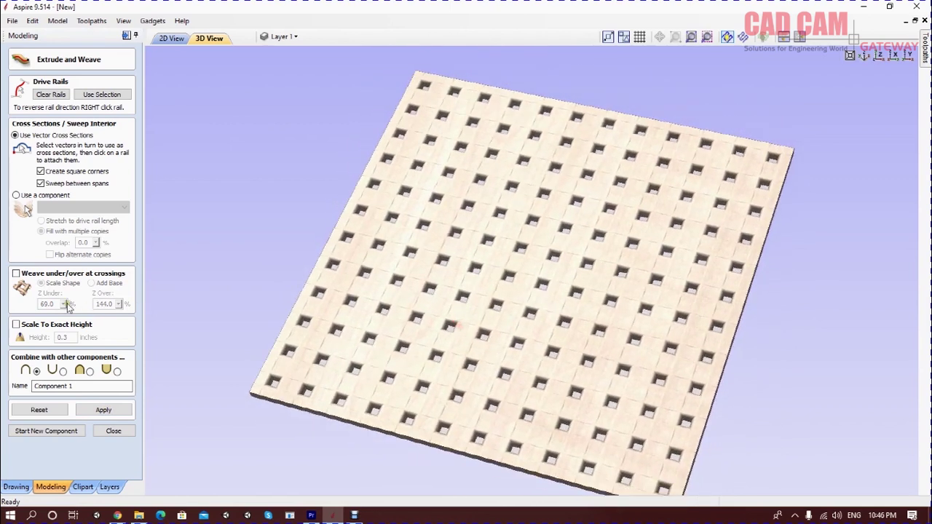
click(16, 274)
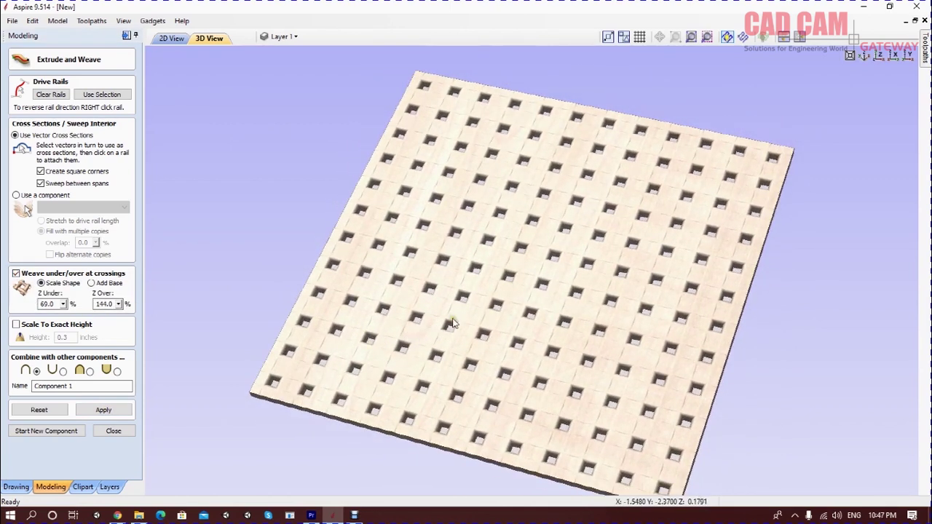
click(104, 411)
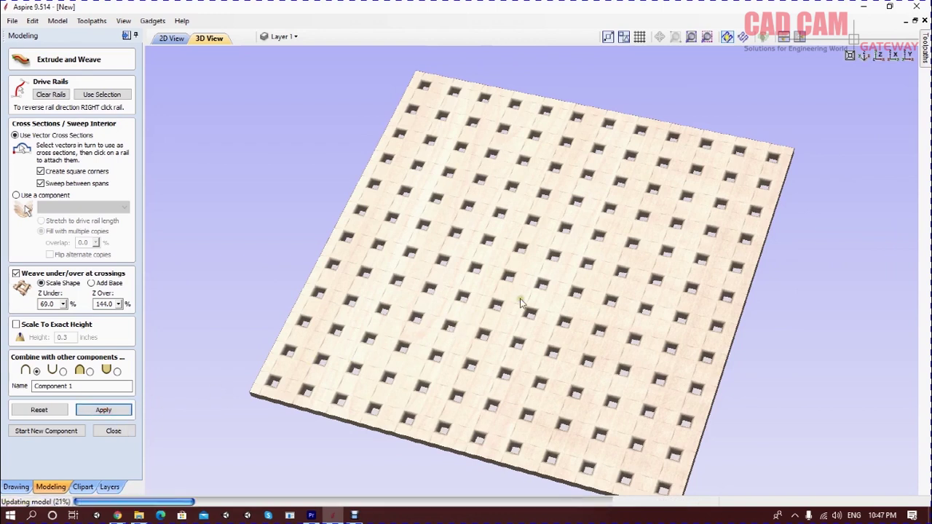
mouse_move(553, 341)
mouse_down()
mouse_move(526, 308)
mouse_move(536, 250)
mouse_move(565, 229)
mouse_move(502, 278)
mouse_up()
scroll(502, 278, up, 2)
scroll(467, 263, up, 3)
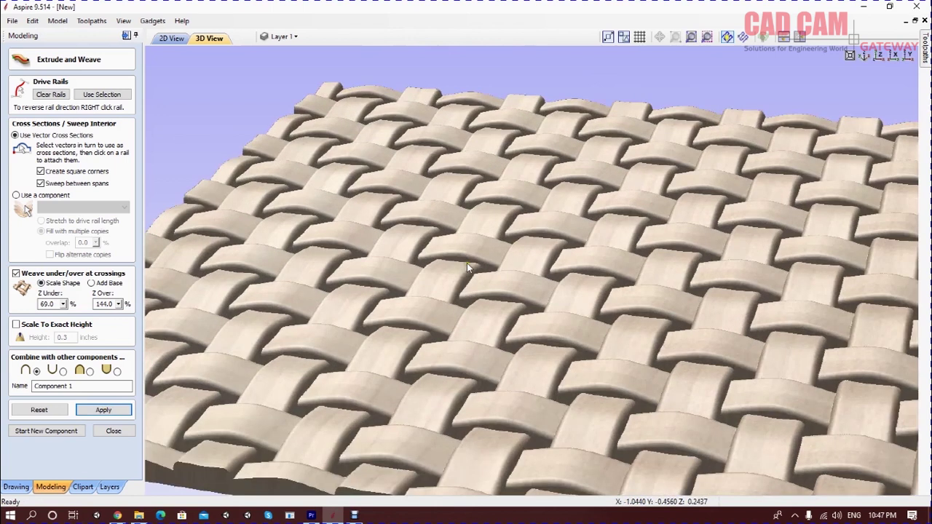
Try Z Under at 88% and 34%, settling at 52%, reapplying the weave each time
click(63, 306)
drag(69, 316, 87, 320)
click(104, 410)
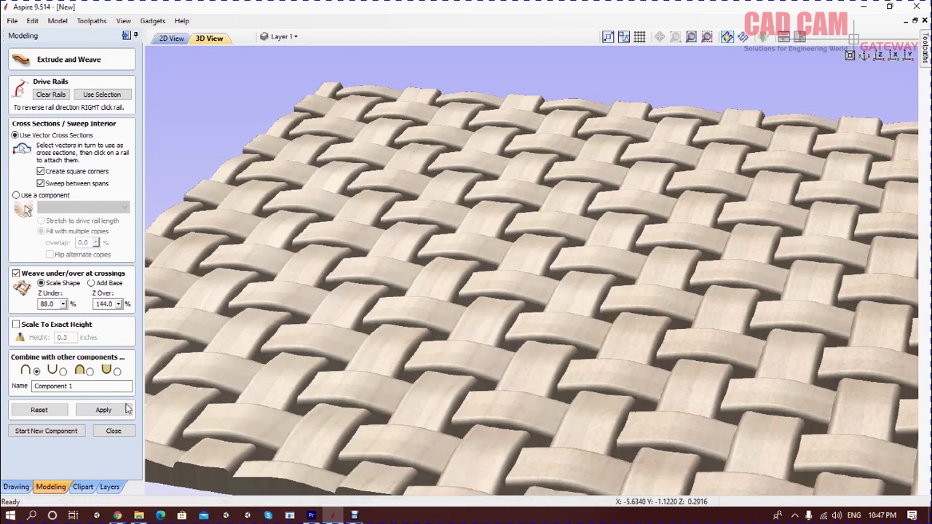
click(63, 305)
drag(58, 337, 38, 325)
click(103, 410)
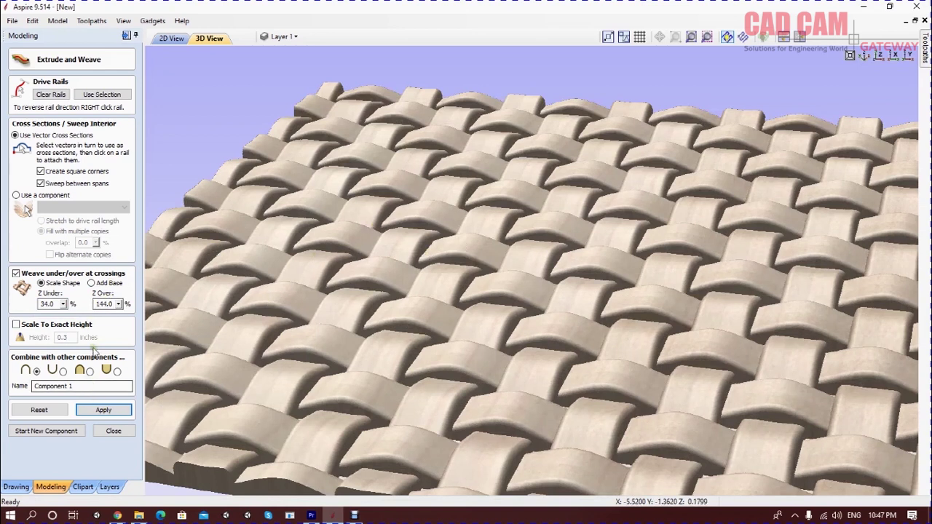
click(63, 304)
drag(69, 315, 77, 315)
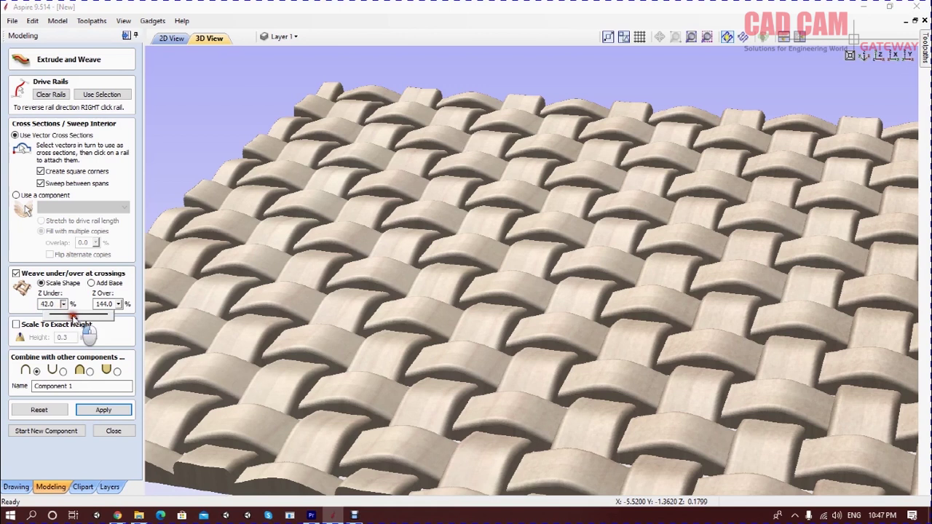
click(104, 410)
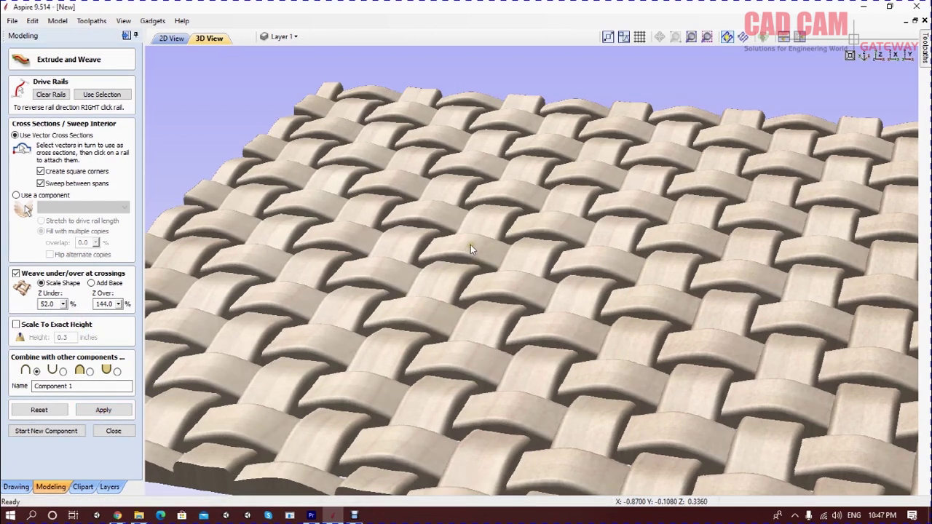
scroll(411, 198, down, 3)
scroll(415, 201, down, 2)
mouse_move(424, 206)
mouse_down()
mouse_move(528, 410)
mouse_move(558, 375)
mouse_move(545, 357)
mouse_up()
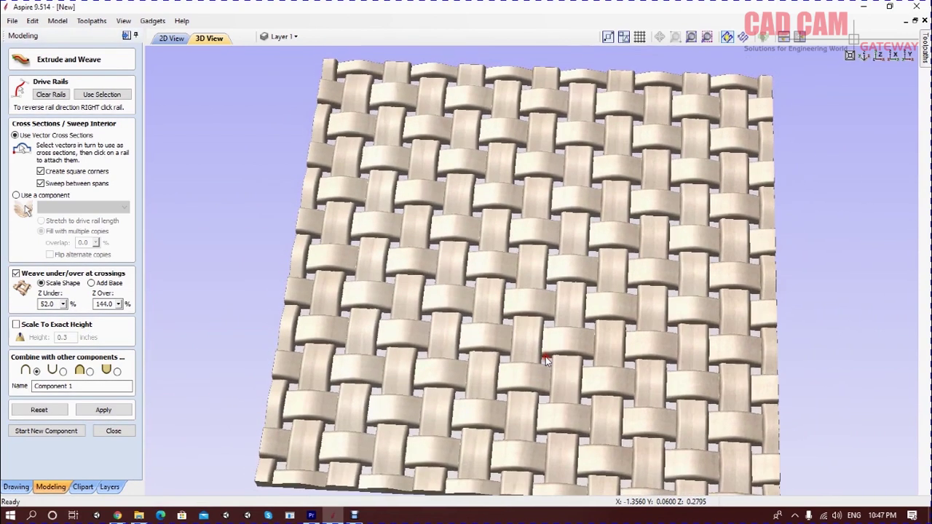
Close Extrude and Weave, storing Component 1, and return to the 2D view's Drawing tools
click(111, 432)
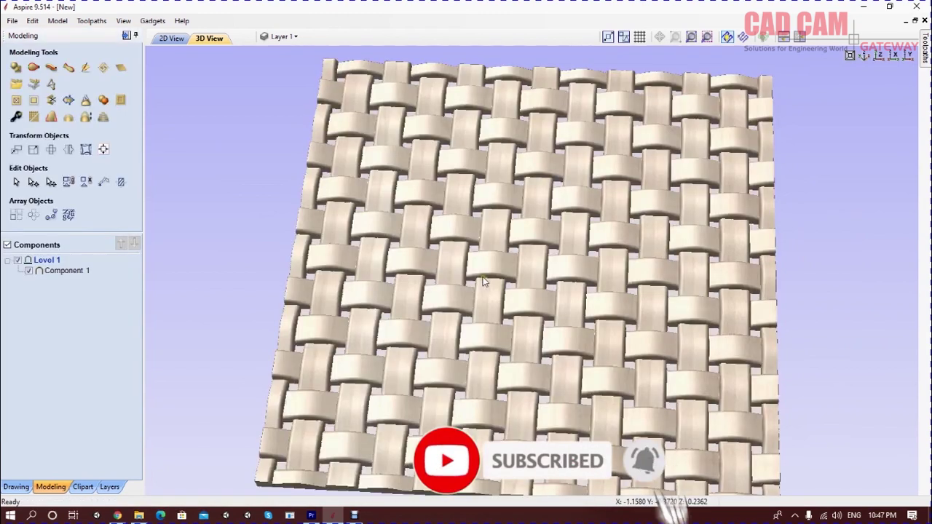
scroll(460, 267, down, 3)
mouse_move(460, 267)
mouse_down()
mouse_move(520, 312)
mouse_move(529, 336)
mouse_move(565, 329)
mouse_move(558, 327)
mouse_move(559, 265)
mouse_up()
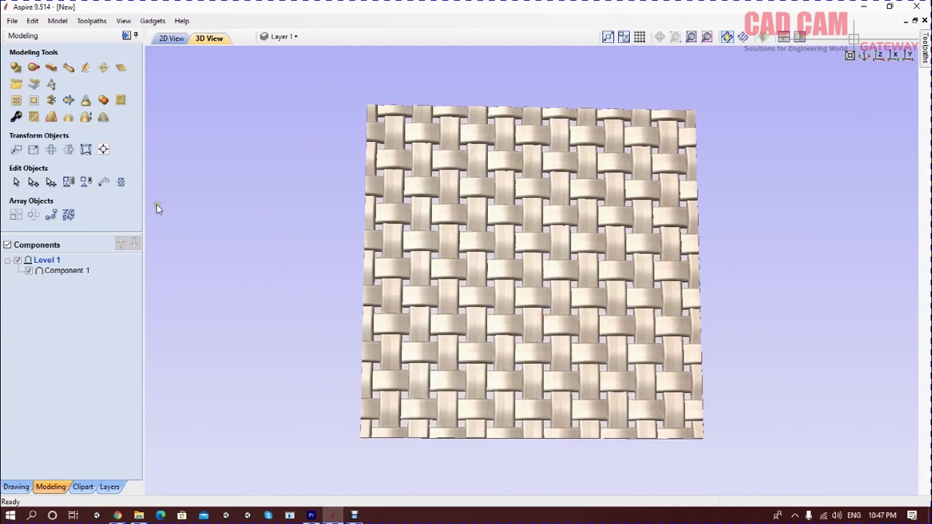
click(168, 38)
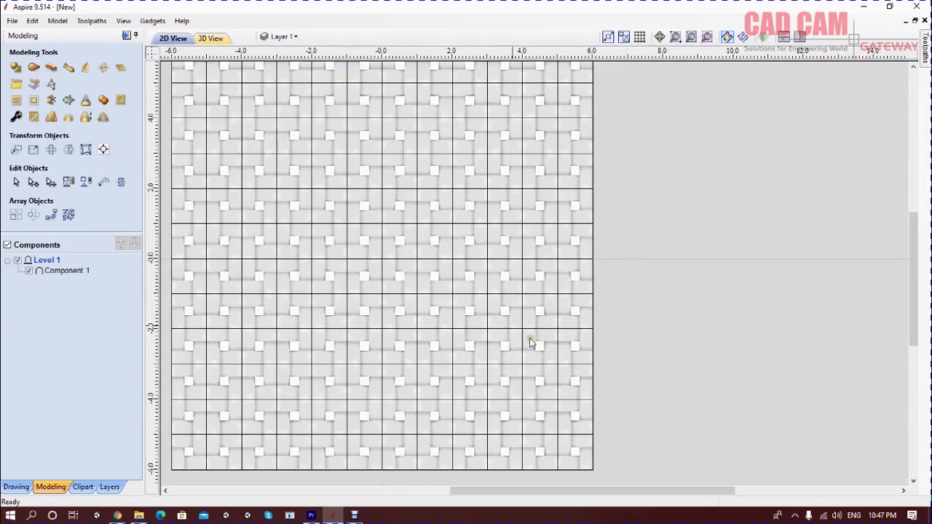
scroll(558, 306, down, 2)
scroll(516, 267, up, 1)
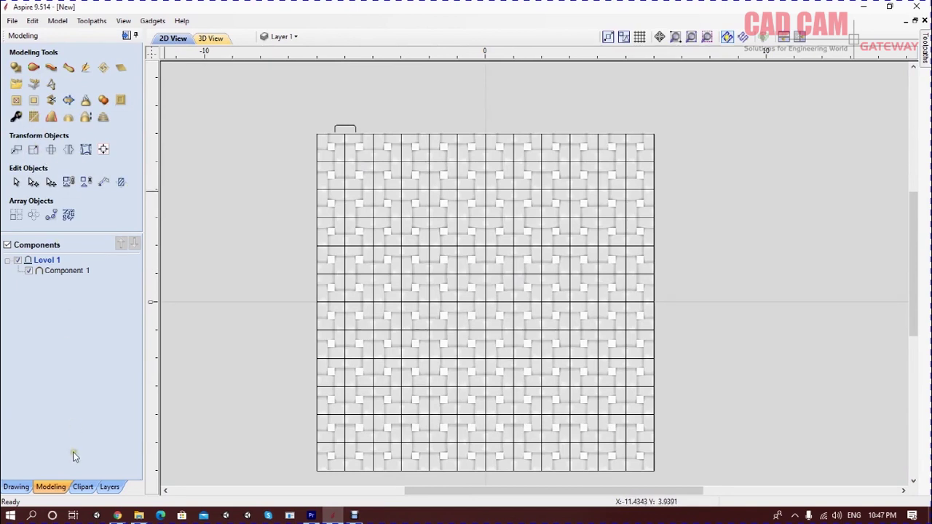
click(16, 486)
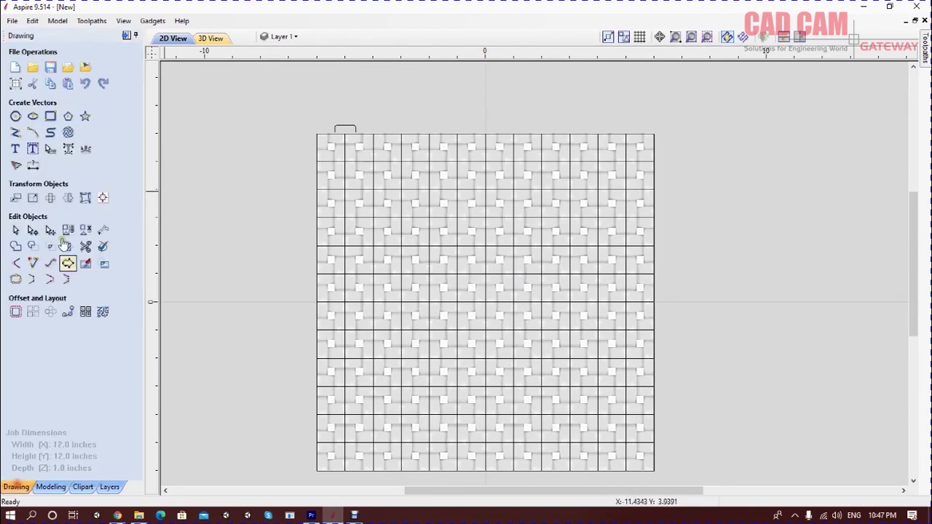
Draw a circle centred at 0,0 over the woven tile with radius set to 5.75 inches
click(15, 117)
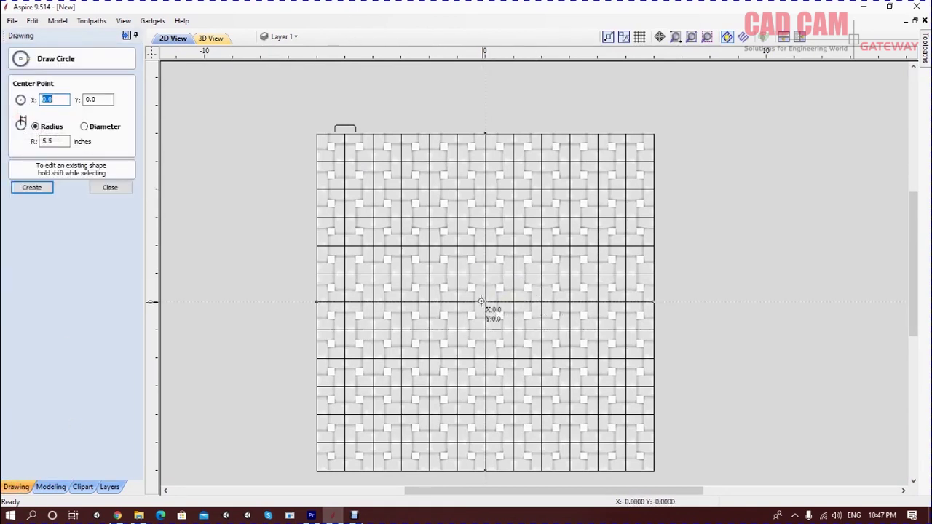
mouse_move(485, 301)
mouse_down()
mouse_move(596, 175)
mouse_move(588, 180)
mouse_up()
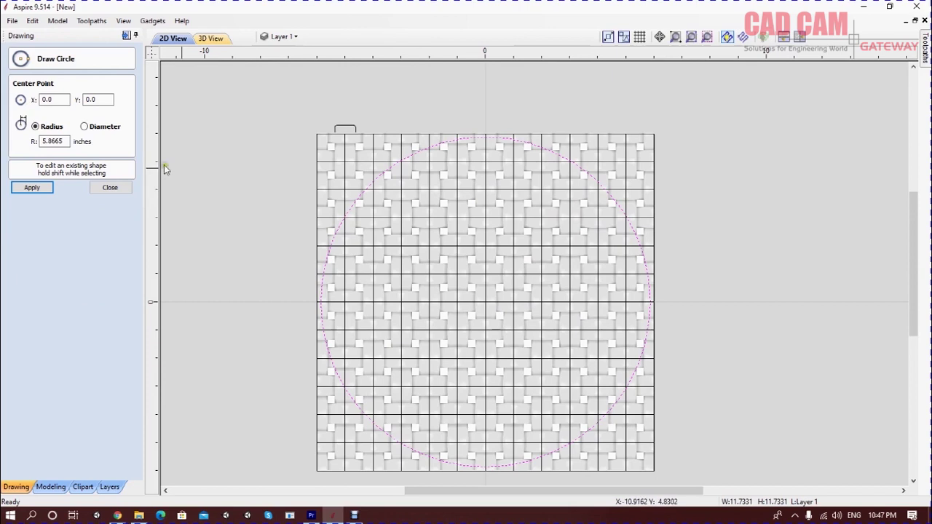
double_click(46, 142)
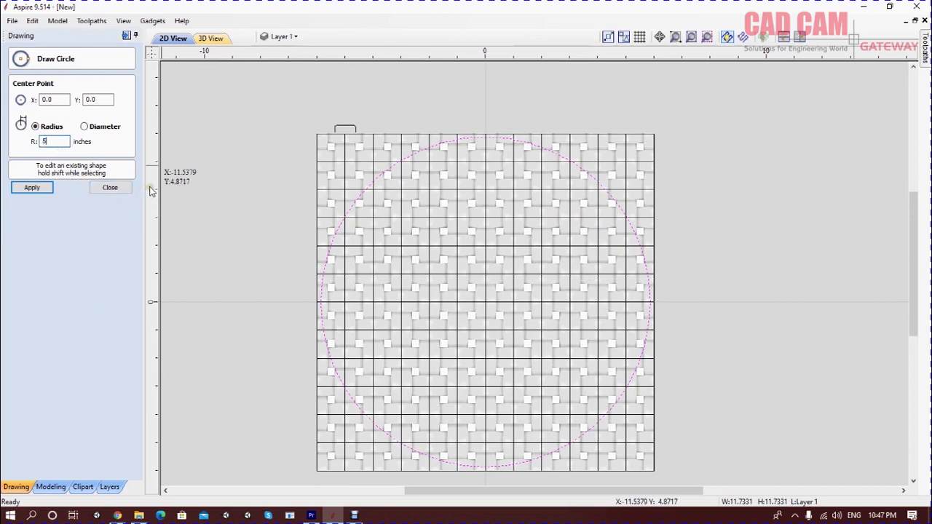
text(.75)
click(47, 192)
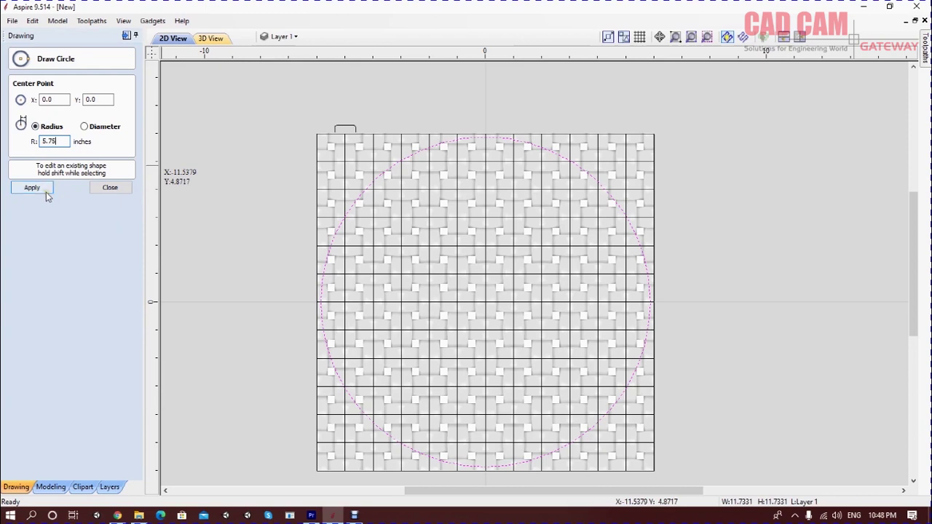
click(32, 189)
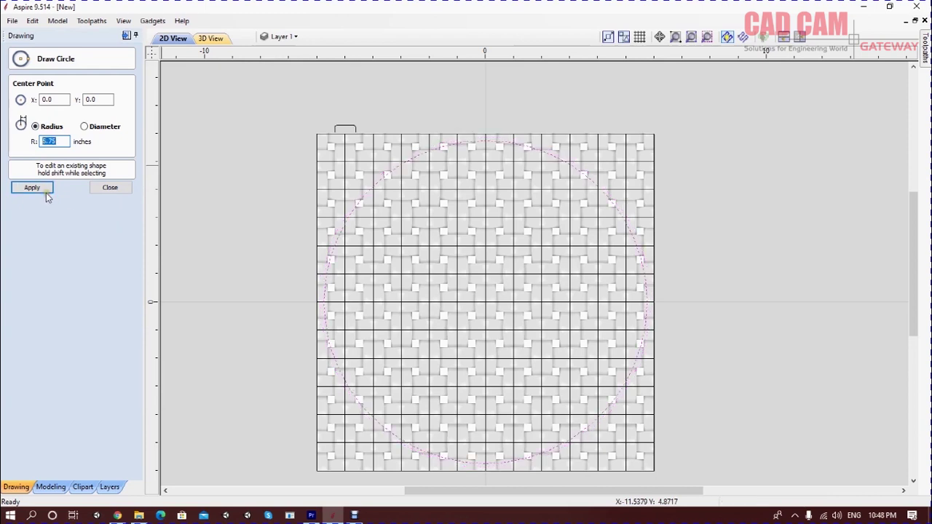
click(109, 188)
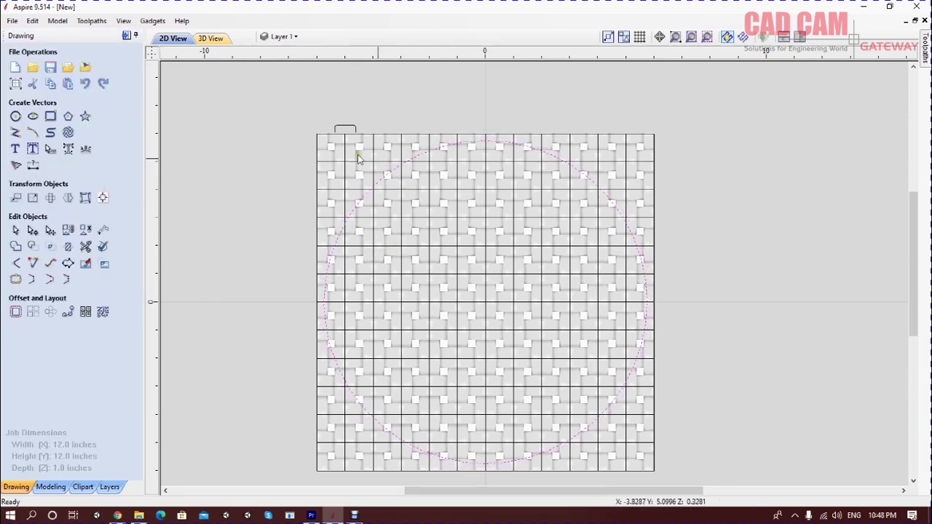
In the 2D view, select the woven basket-weave tile plus the circle and show the Modeling tools
click(218, 40)
click(174, 39)
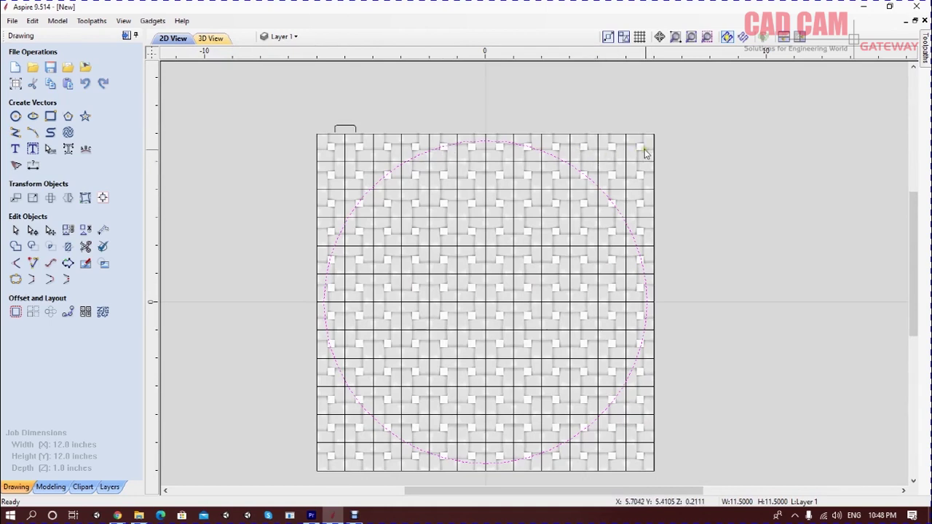
click(671, 151)
click(587, 154)
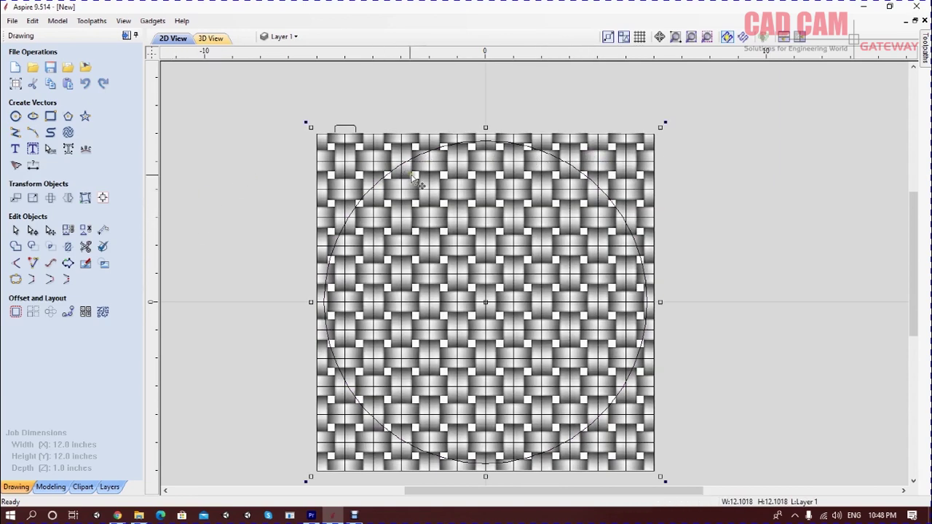
click(433, 107)
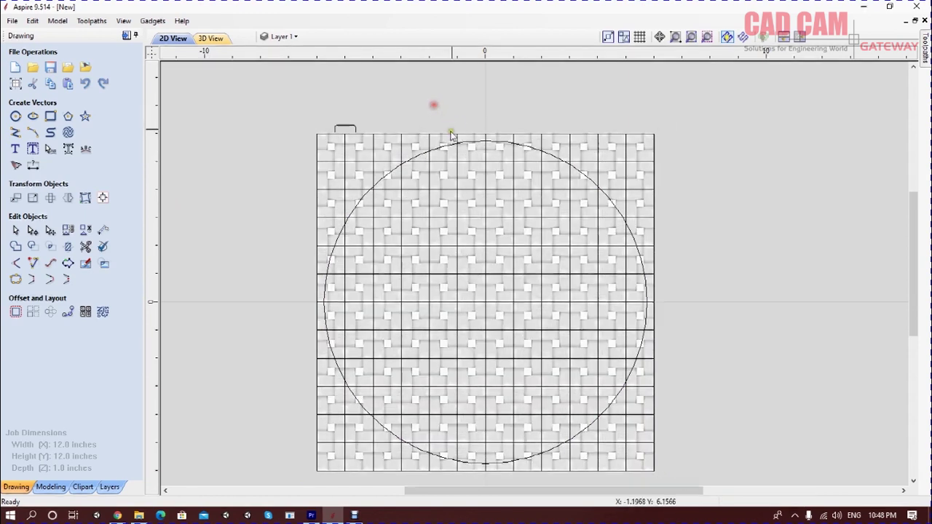
click(449, 151)
shift+click(439, 146)
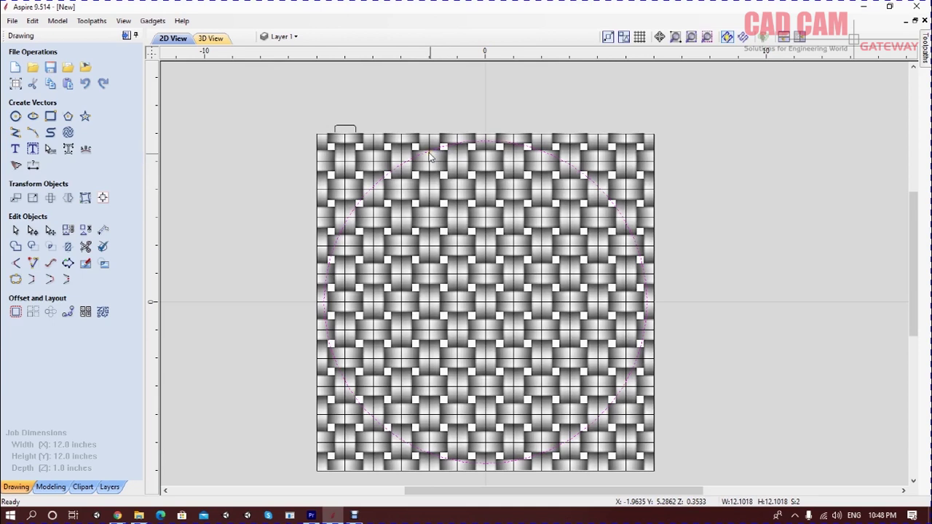
click(52, 488)
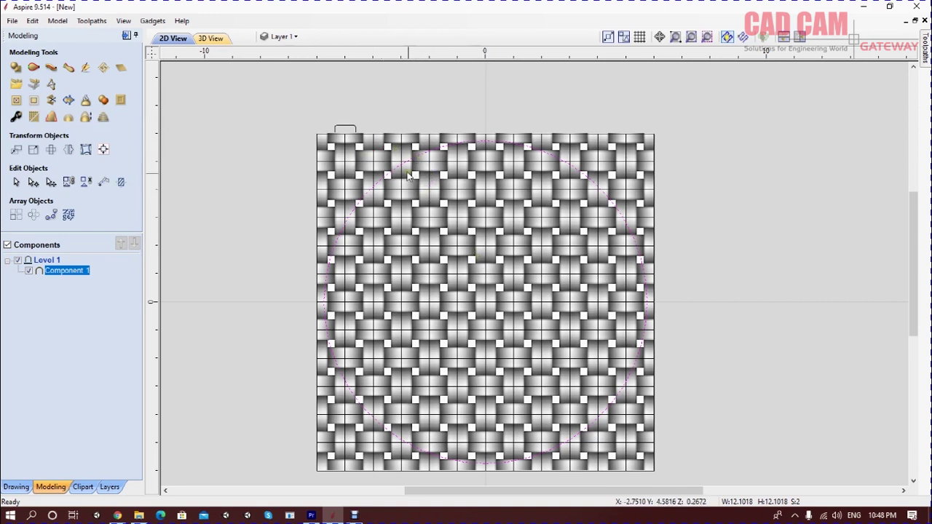
click(15, 102)
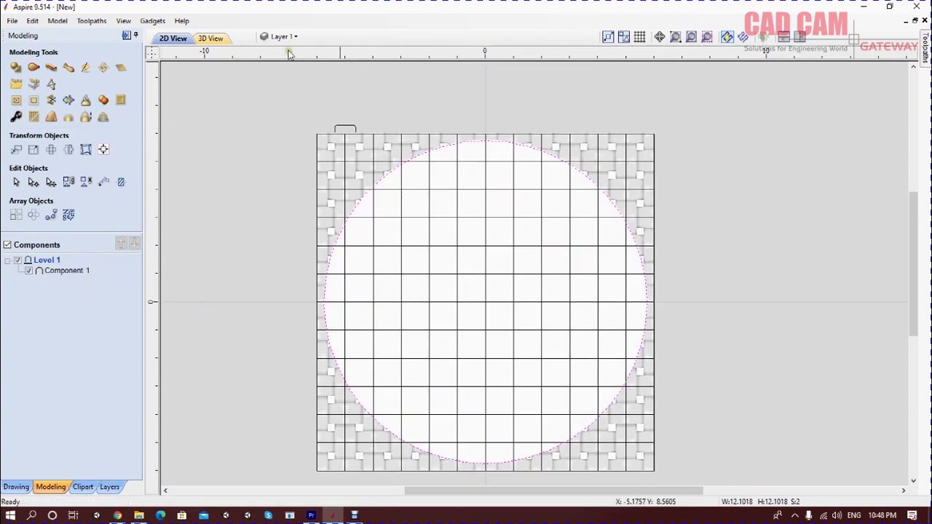
click(211, 39)
mouse_move(603, 265)
mouse_down()
mouse_move(609, 199)
mouse_move(584, 215)
mouse_move(584, 233)
mouse_up()
drag(605, 234, 578, 231)
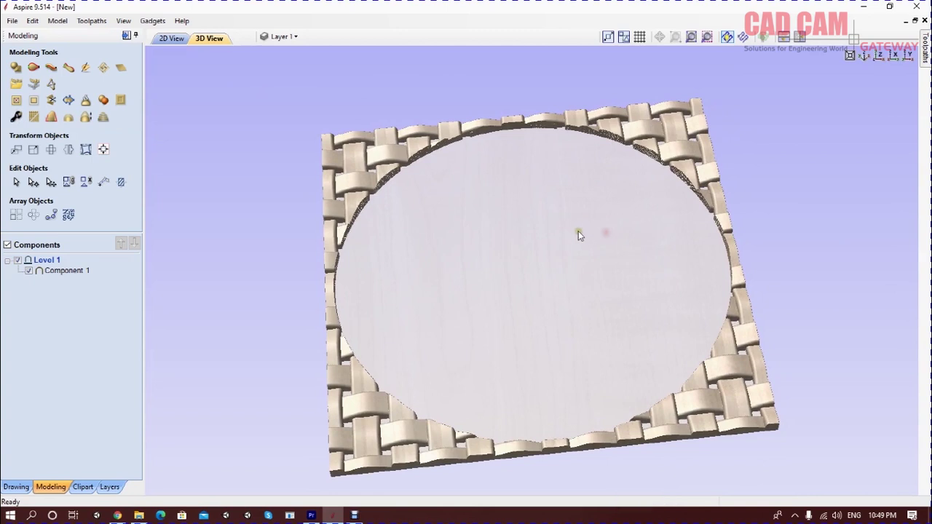
key(ctrl+z)
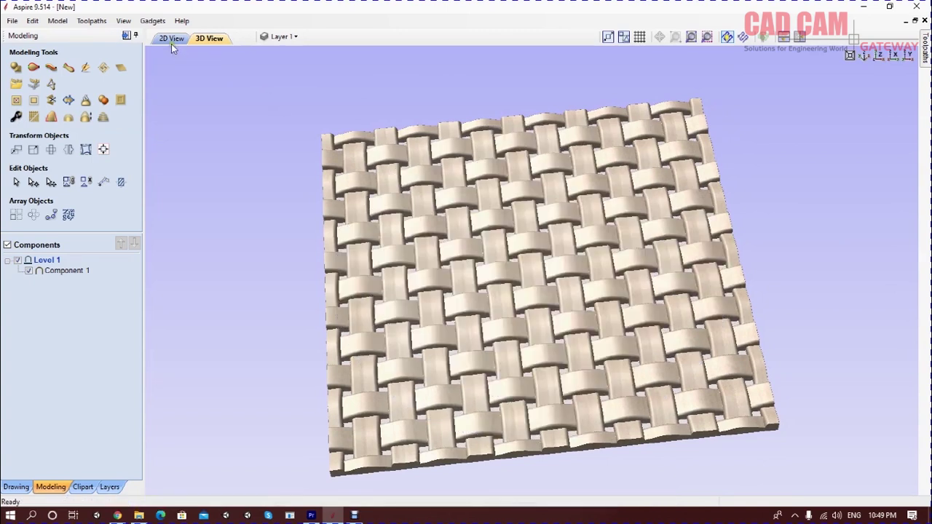
click(169, 39)
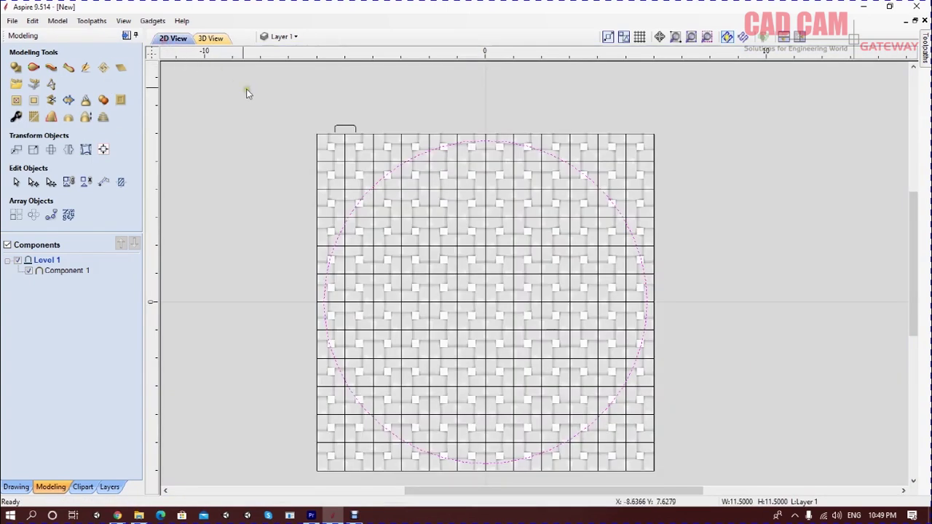
Select the weave component and the circle, then mask the weave to the circle's outline
click(348, 153)
click(414, 153)
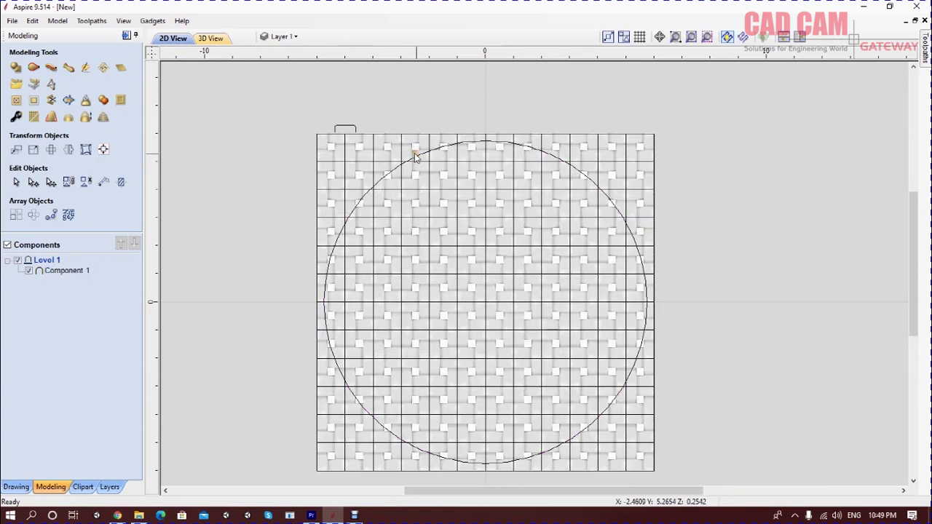
click(412, 156)
shift+click(411, 155)
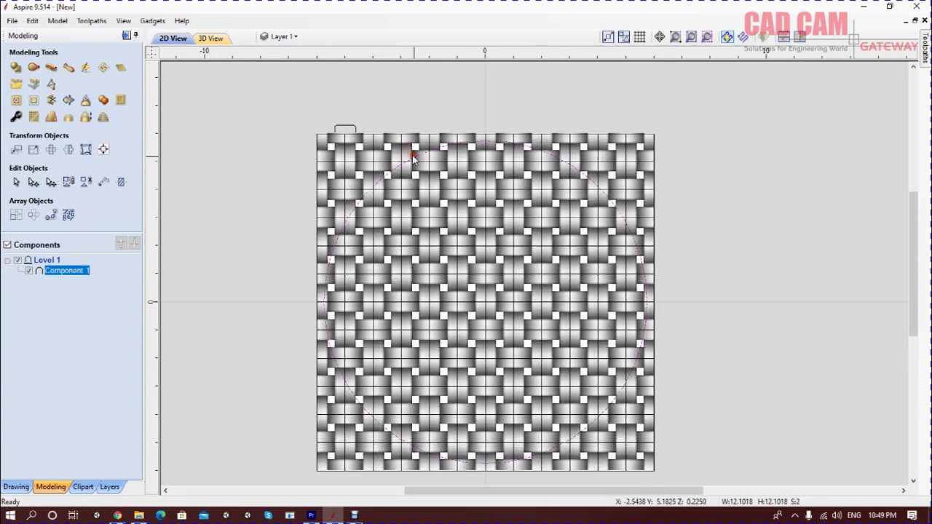
click(34, 102)
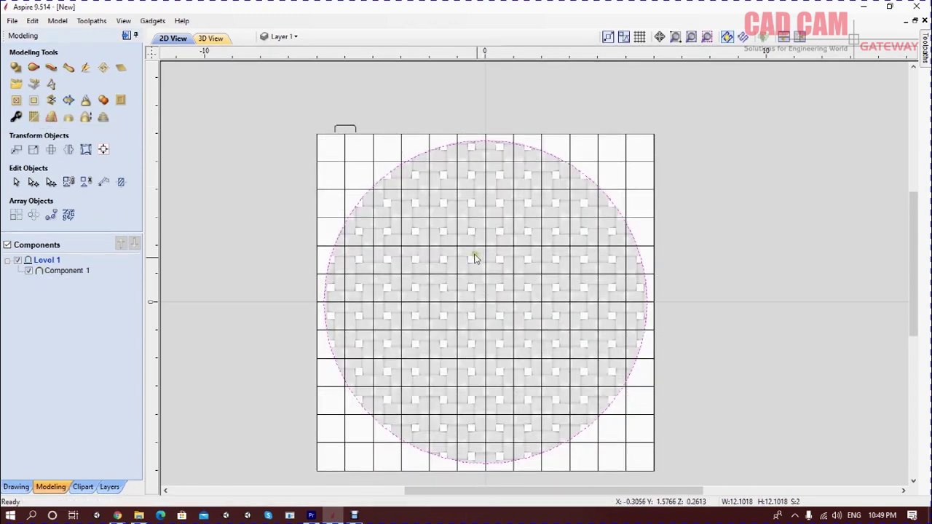
Preview the trimmed woven disc in the 3D view, tilted into perspective
click(211, 38)
mouse_move(602, 305)
mouse_down()
mouse_move(558, 214)
mouse_move(525, 258)
mouse_move(554, 309)
mouse_move(558, 354)
mouse_move(535, 267)
mouse_up()
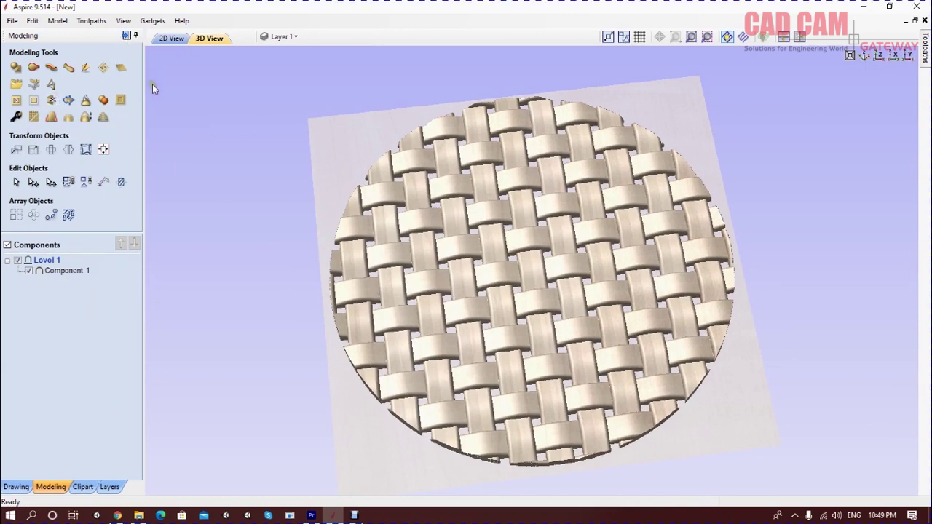
click(16, 488)
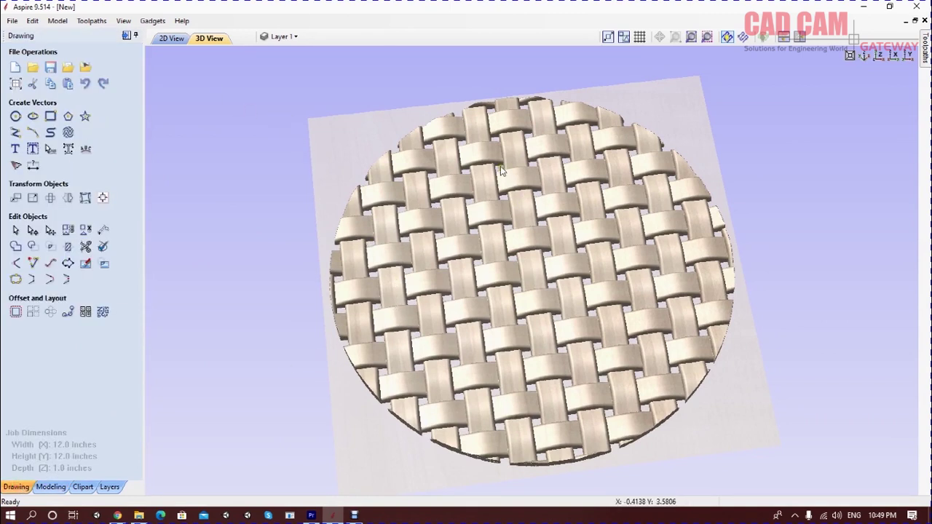
Return to the flat 2D layout and start Create Shape on the circle
scroll(510, 211, up, 3)
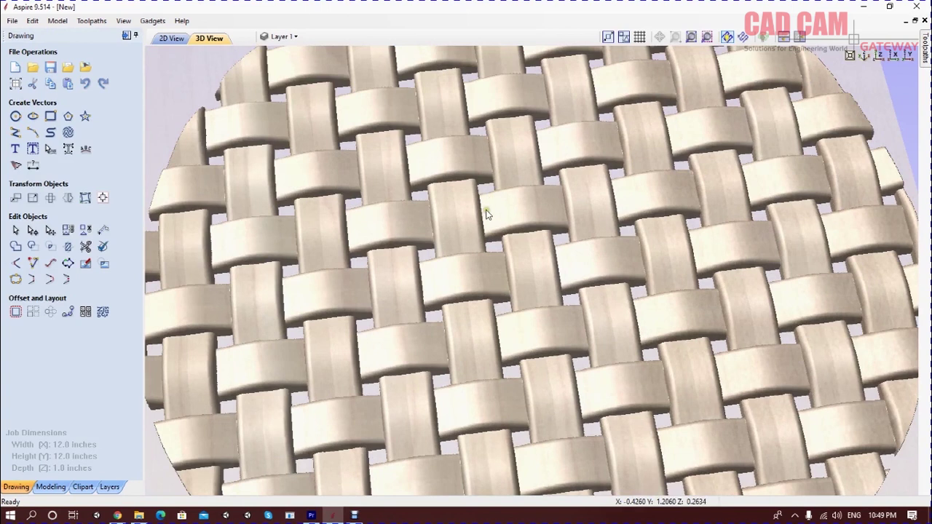
scroll(488, 208, down, 3)
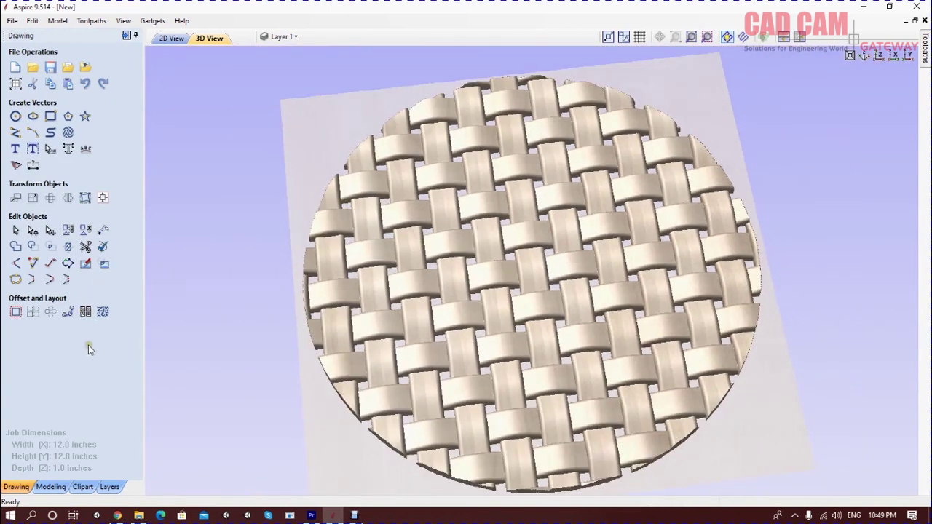
click(172, 37)
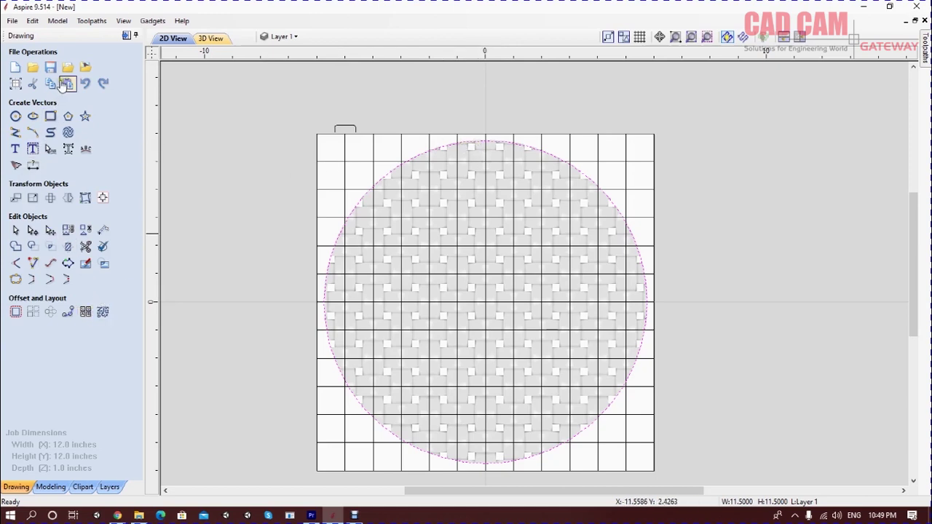
click(51, 487)
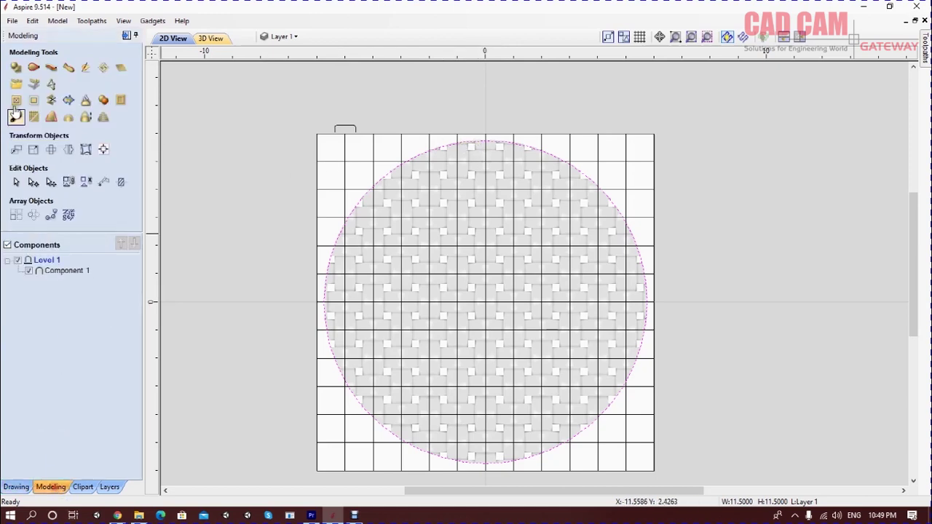
click(16, 67)
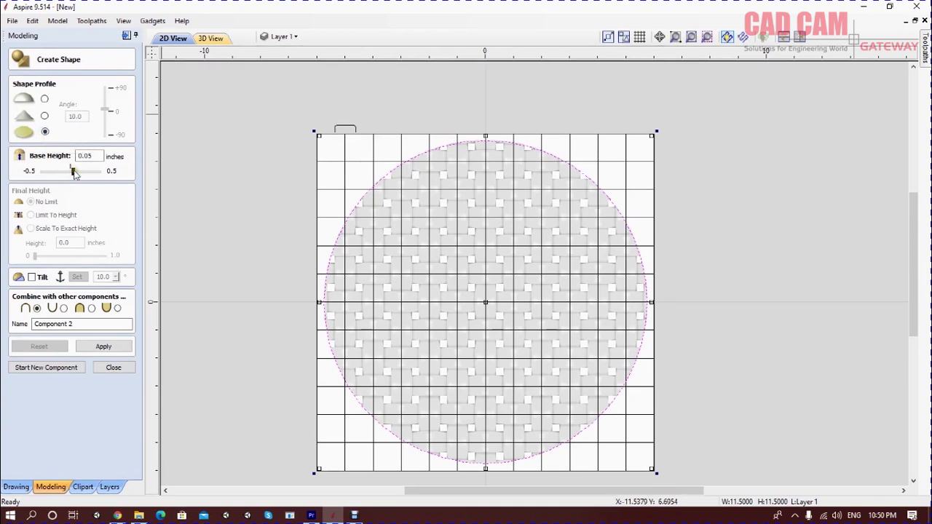
Give the flat circular shape a 0.03-inch base height and inspect it in 3D
drag(72, 171, 72, 171)
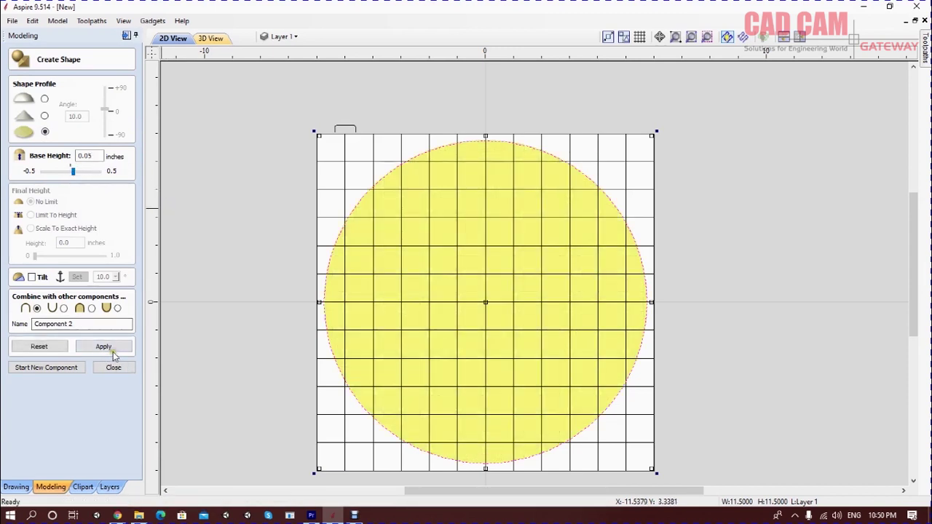
click(210, 37)
mouse_move(414, 201)
mouse_down()
mouse_move(558, 254)
mouse_move(551, 214)
mouse_move(561, 202)
mouse_up()
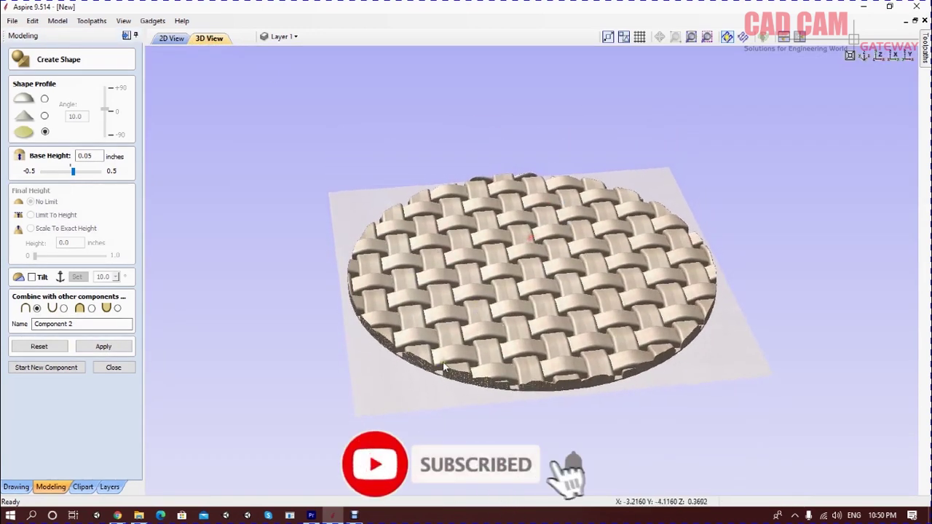
scroll(436, 375, up, 2)
scroll(465, 332, up, 3)
scroll(465, 334, down, 3)
drag(465, 333, 466, 306)
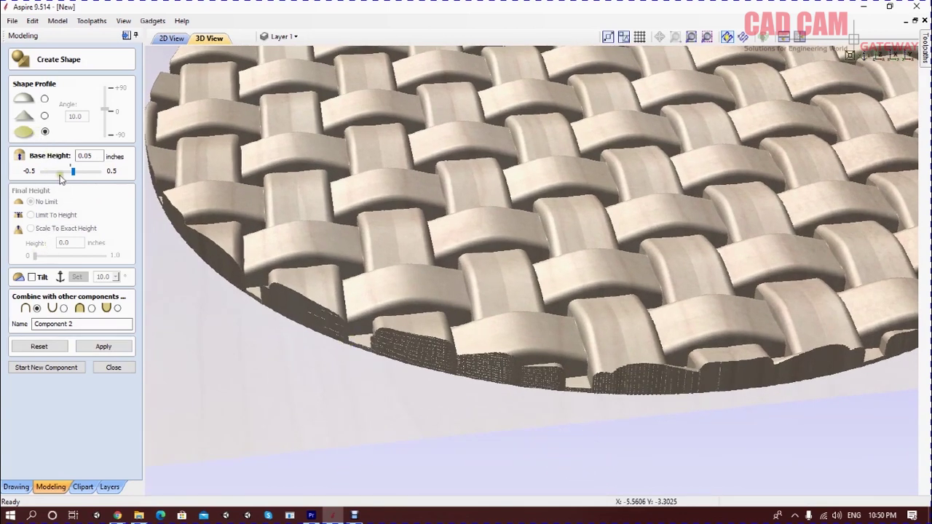
Raise the base height through 0.14 and 0.25 to 0.46 inches
drag(72, 172, 78, 173)
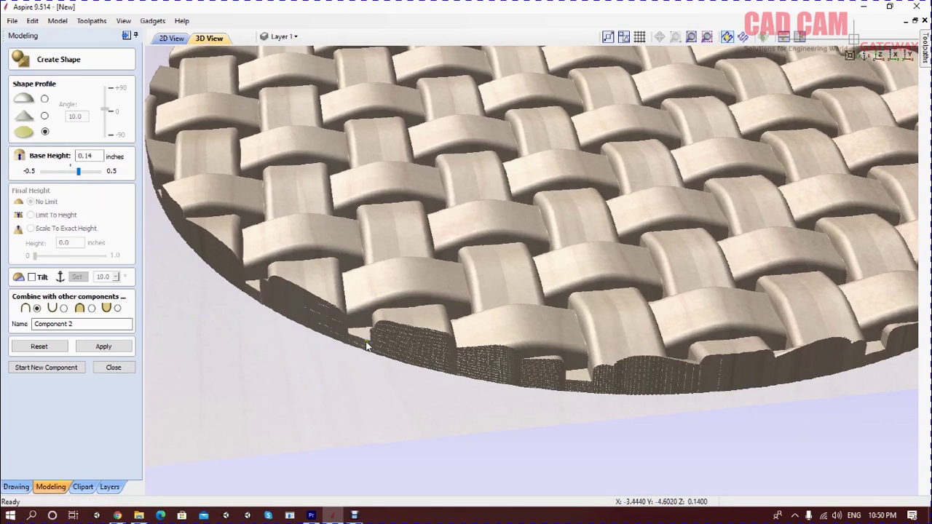
drag(78, 171, 85, 171)
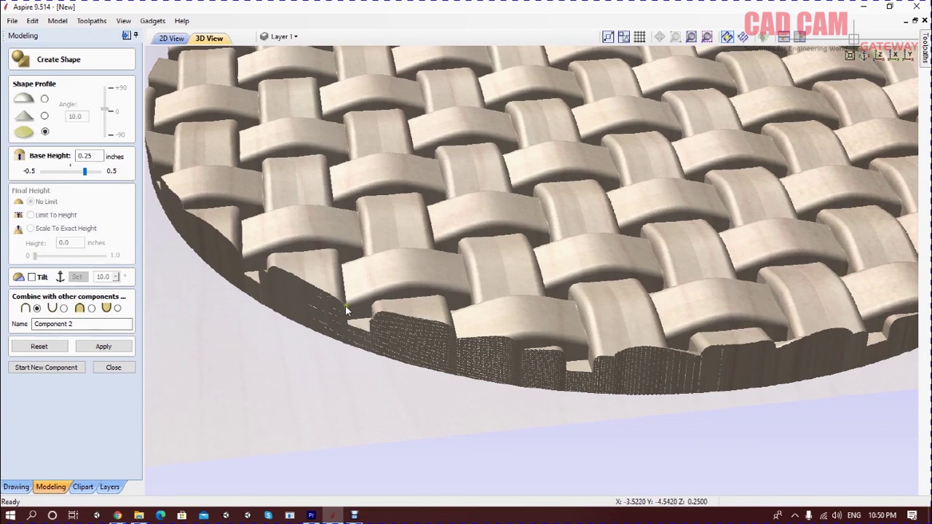
drag(84, 171, 96, 171)
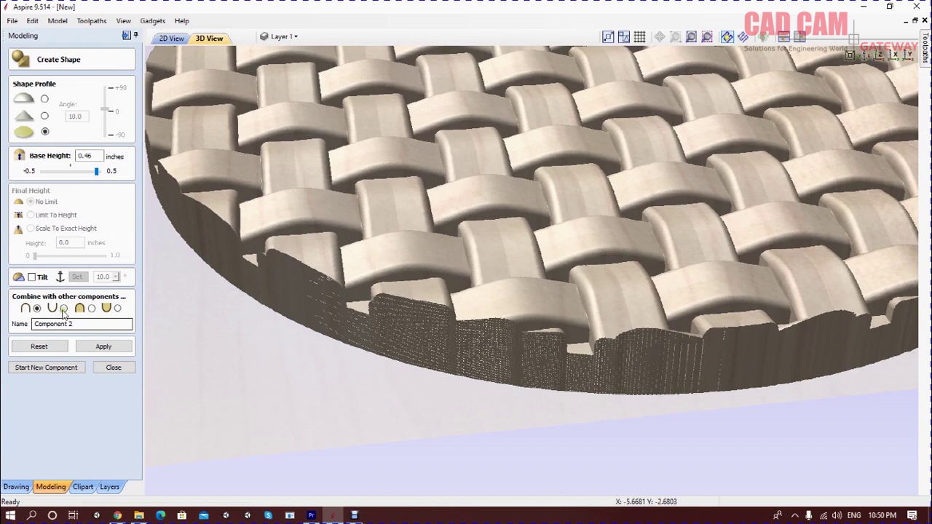
click(91, 310)
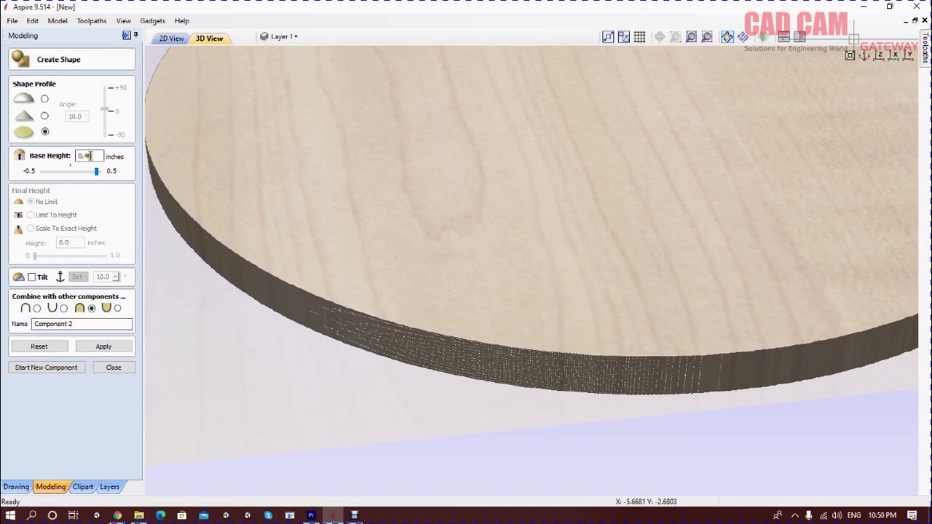
Set the base height to 0.1, then 0.15 inches, and switch Combine to Add
double_click(88, 155)
text(1)
click(104, 347)
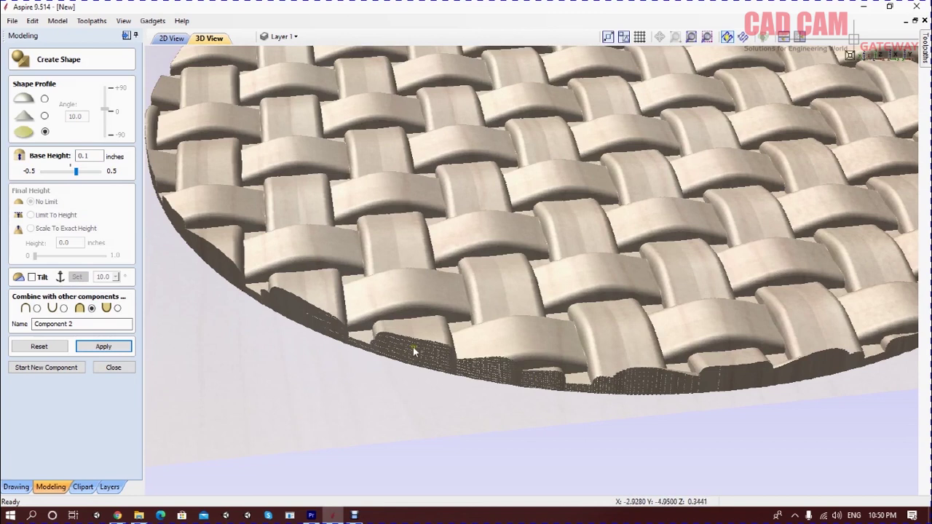
click(86, 156)
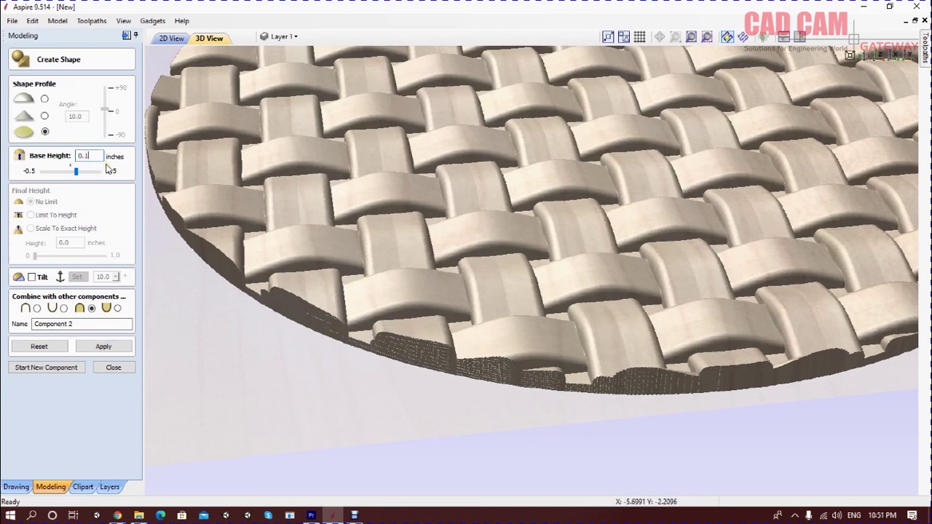
text(5)
click(95, 347)
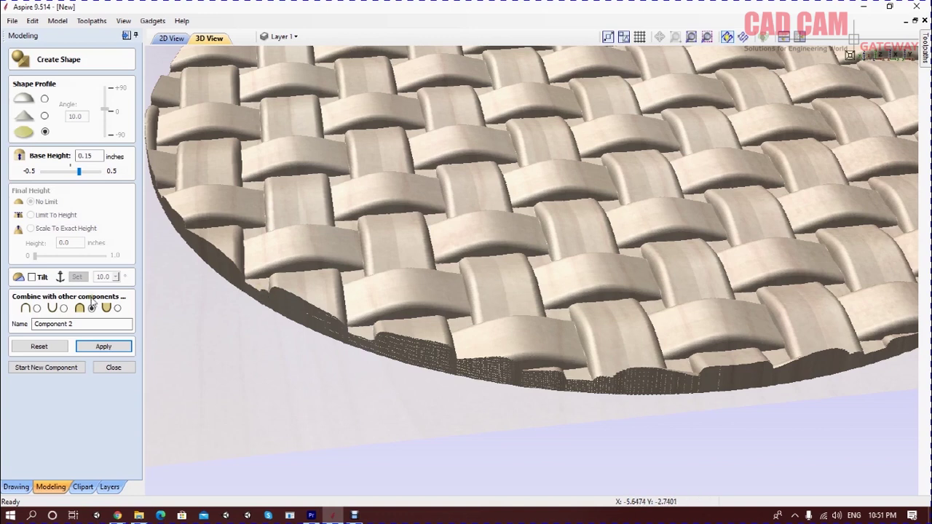
click(32, 310)
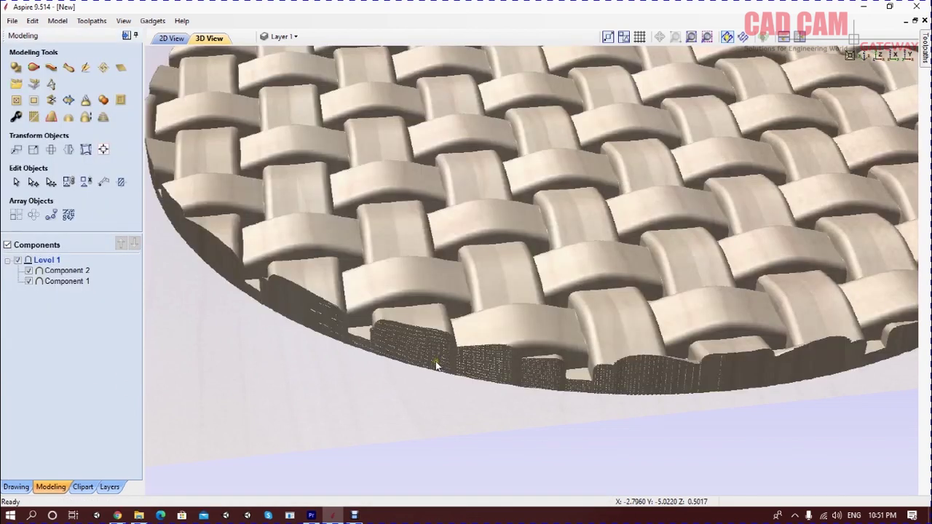
scroll(454, 390, up, 3)
Back in the 2D view, select the circle and open Extrude and Weave
scroll(454, 389, down, 3)
mouse_move(484, 306)
mouse_down()
mouse_move(447, 370)
mouse_move(453, 383)
mouse_up()
scroll(452, 382, down, 3)
mouse_move(471, 342)
mouse_down()
mouse_move(498, 319)
mouse_move(331, 168)
mouse_up()
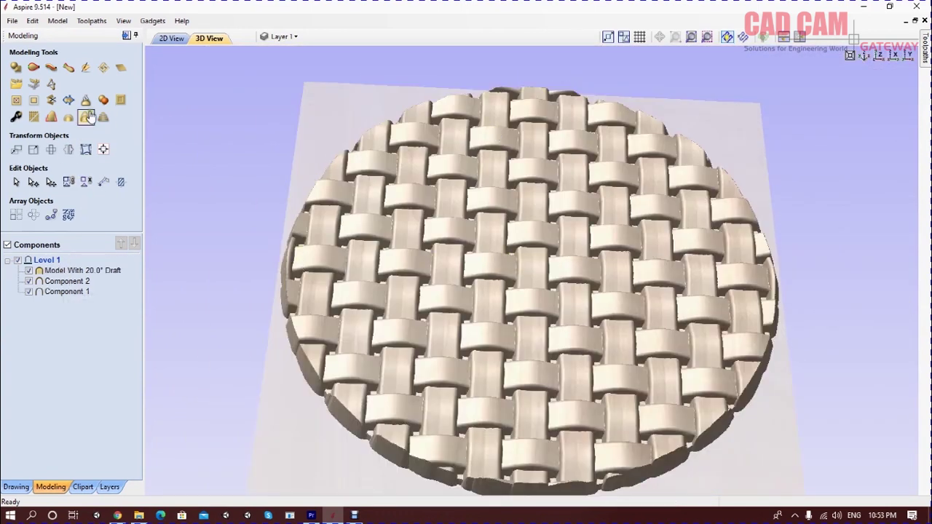
click(172, 38)
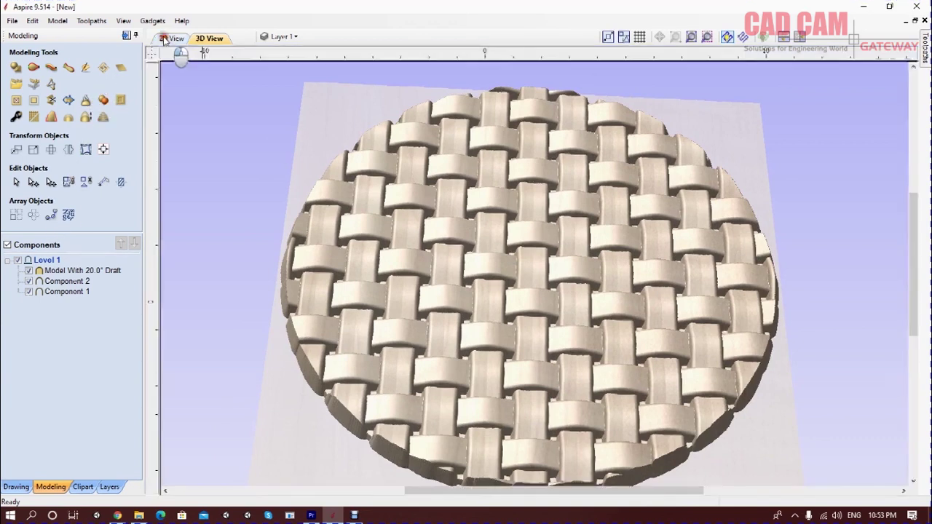
click(398, 163)
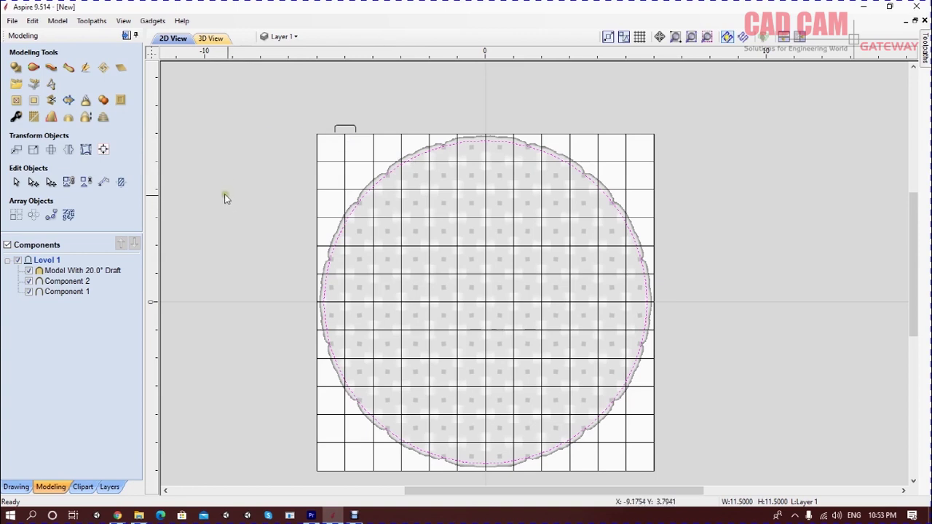
click(51, 67)
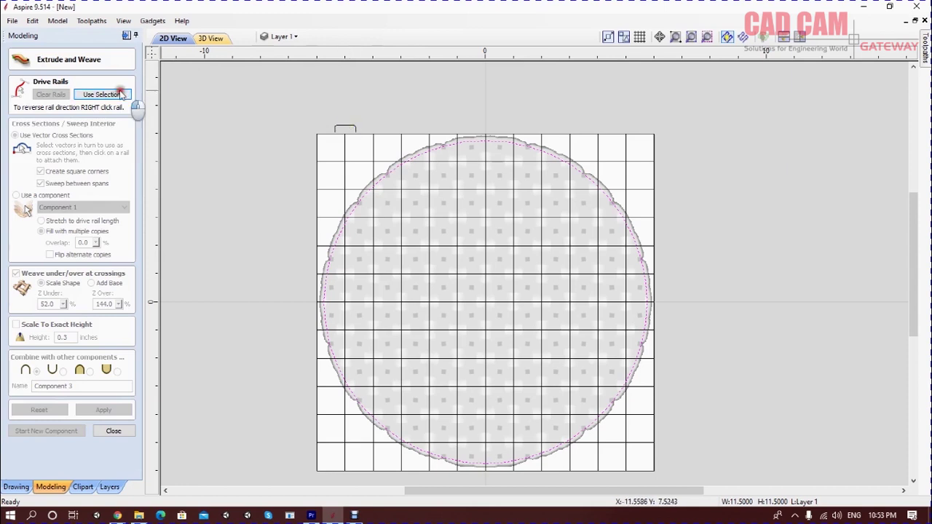
Set the circle as drive rail and pick the cross-section, then close without applying
click(106, 95)
click(347, 129)
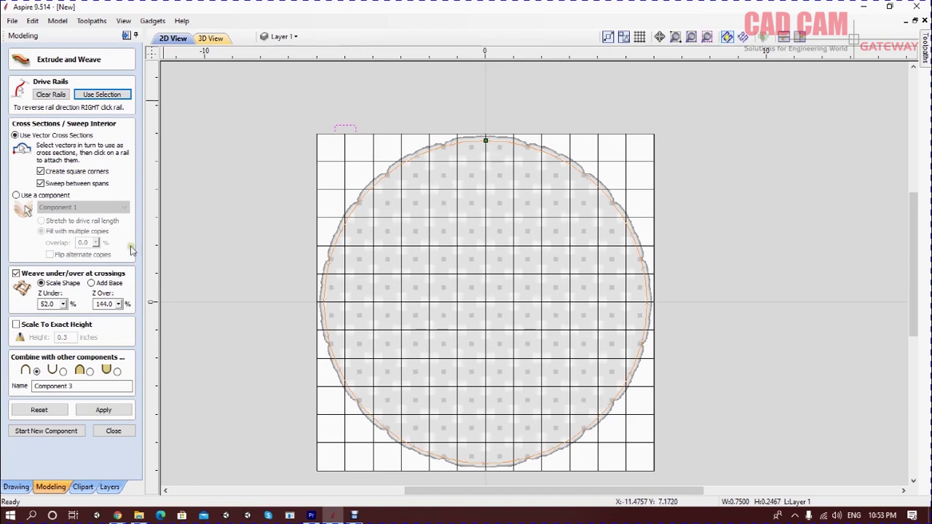
click(117, 432)
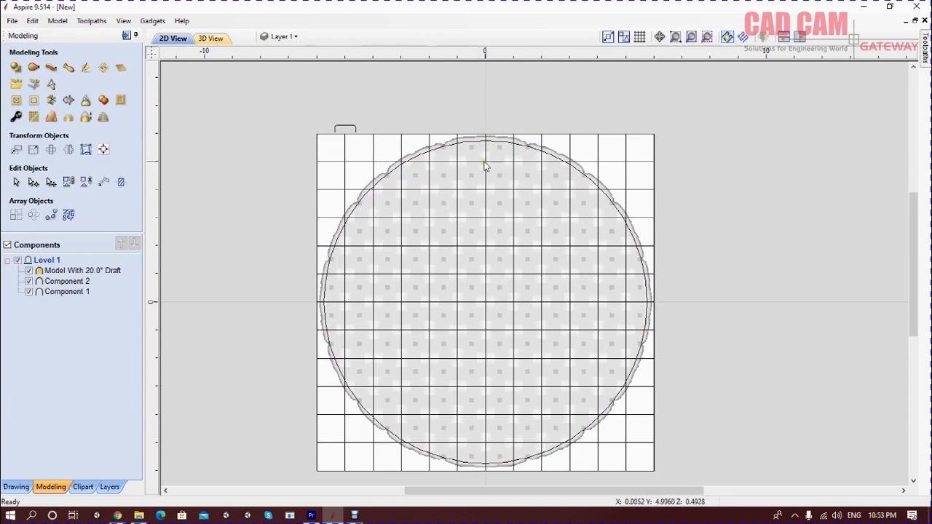
Shrink the woven disc model slightly so it sits inside the circle
click(491, 158)
click(496, 153)
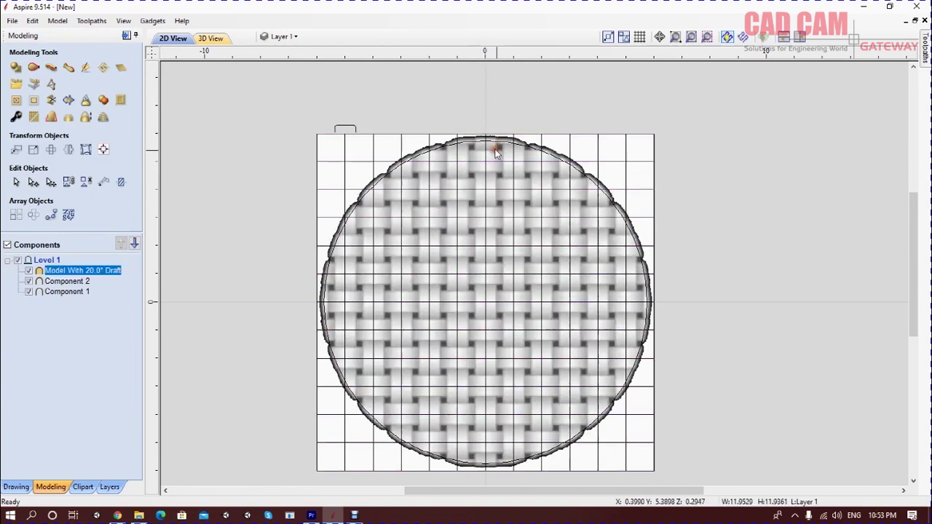
click(500, 146)
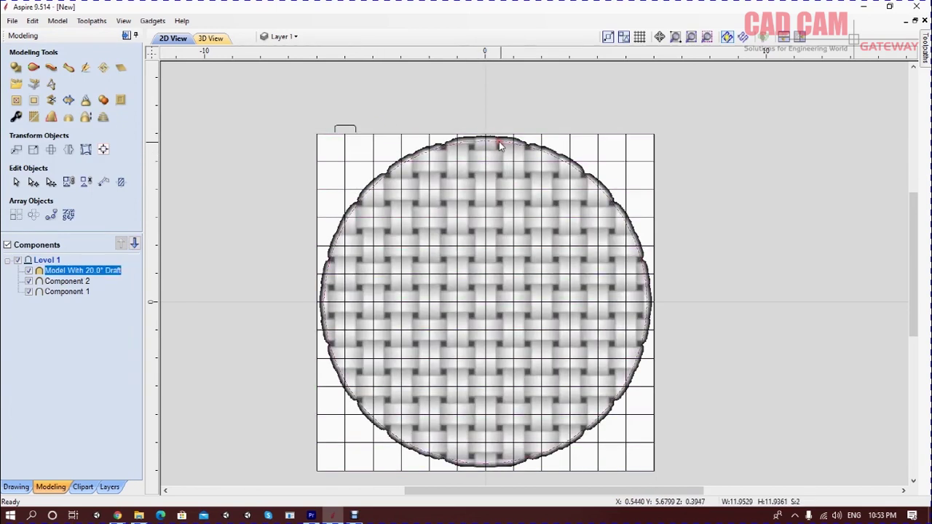
click(51, 182)
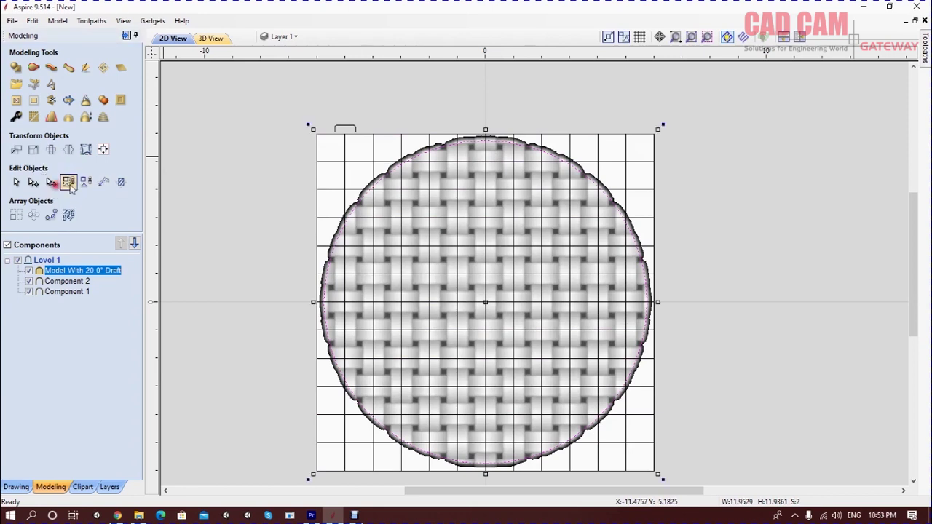
drag(656, 128, 645, 145)
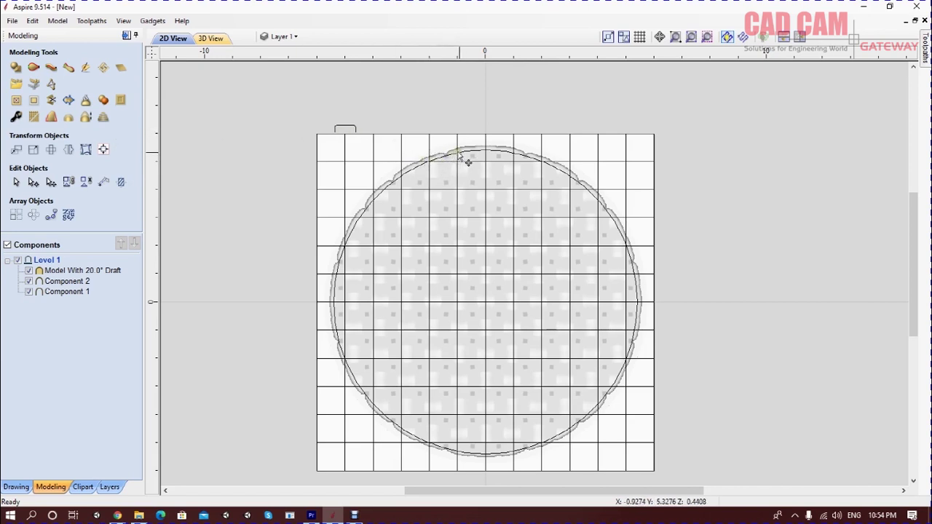
Sweep the small profile along the circle with weaving off to create rim Component 3
click(457, 150)
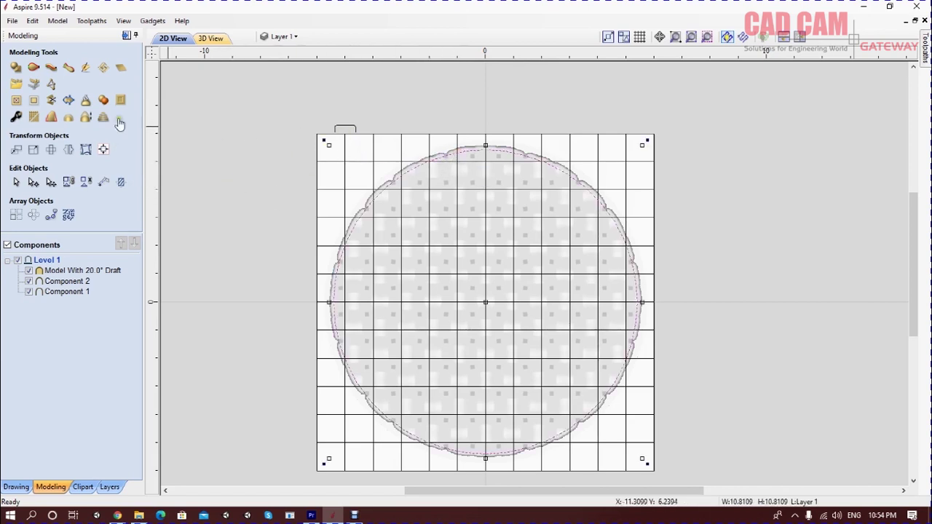
click(51, 67)
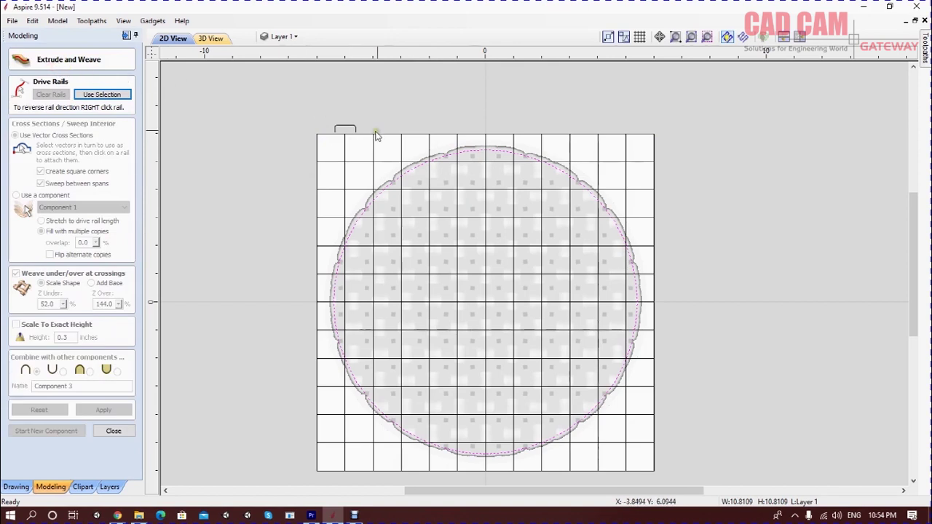
click(102, 95)
click(351, 129)
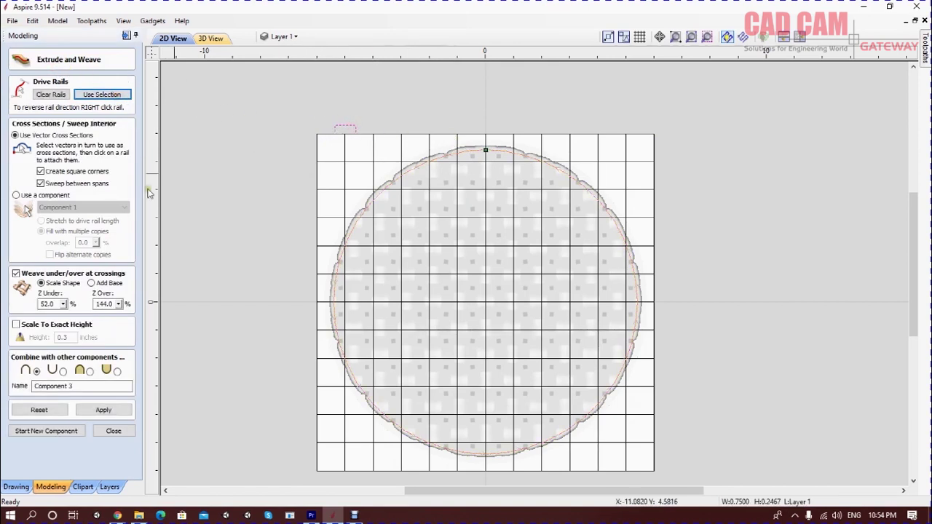
click(15, 274)
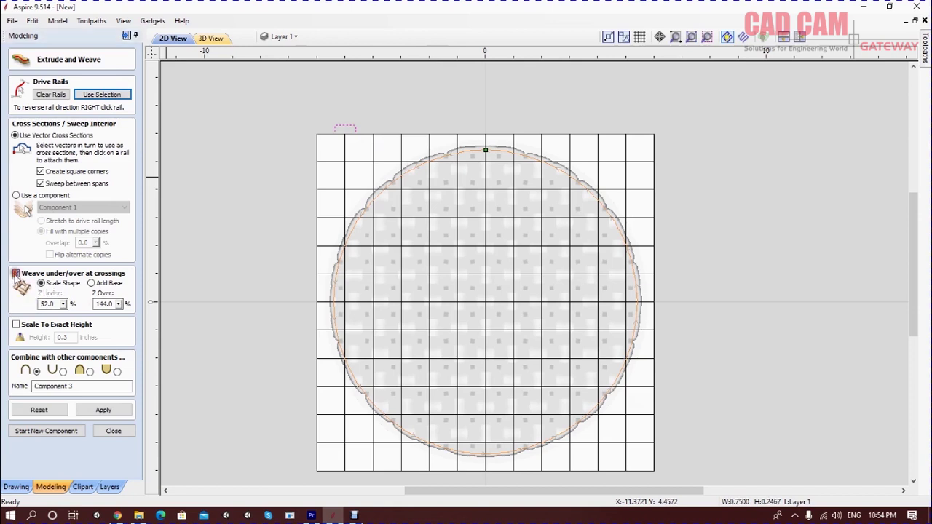
click(103, 410)
click(209, 38)
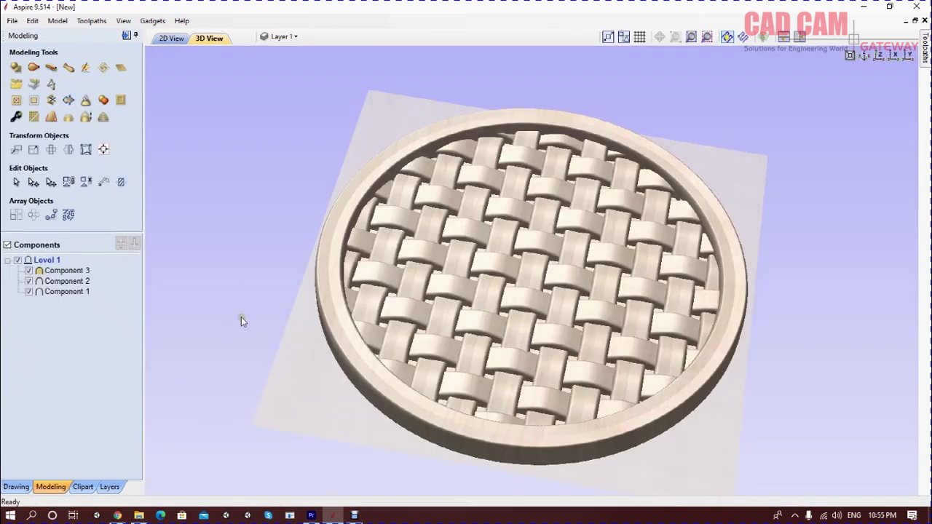
mouse_move(459, 397)
mouse_down()
mouse_move(478, 374)
mouse_move(506, 208)
mouse_move(525, 327)
mouse_move(171, 266)
mouse_up()
click(64, 272)
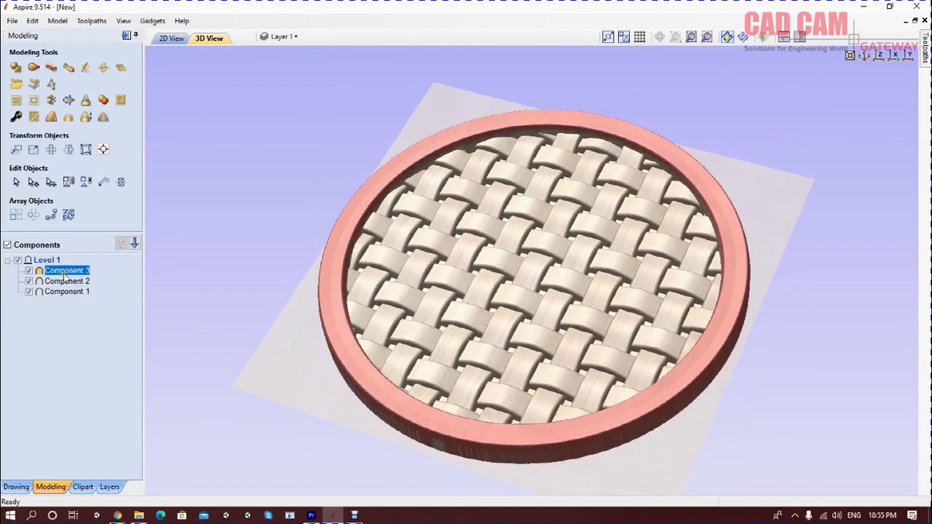
shift+click(79, 282)
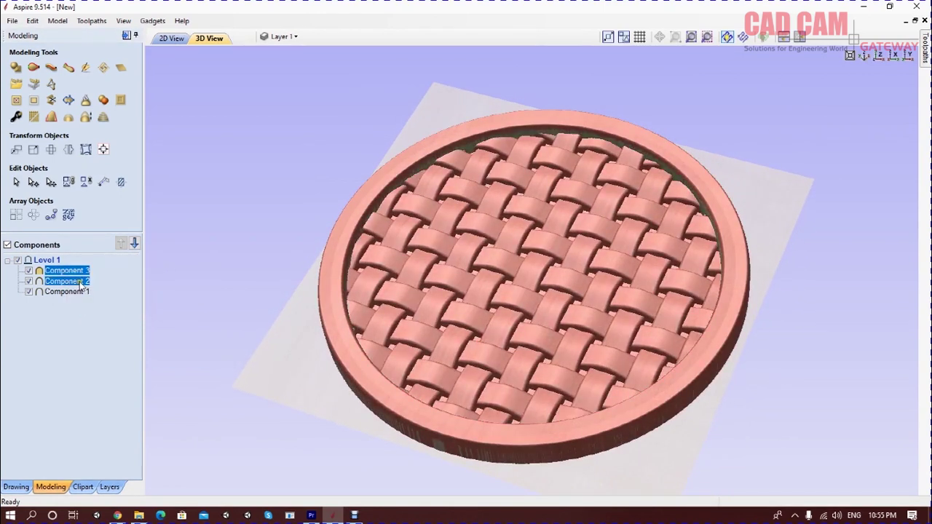
click(61, 292)
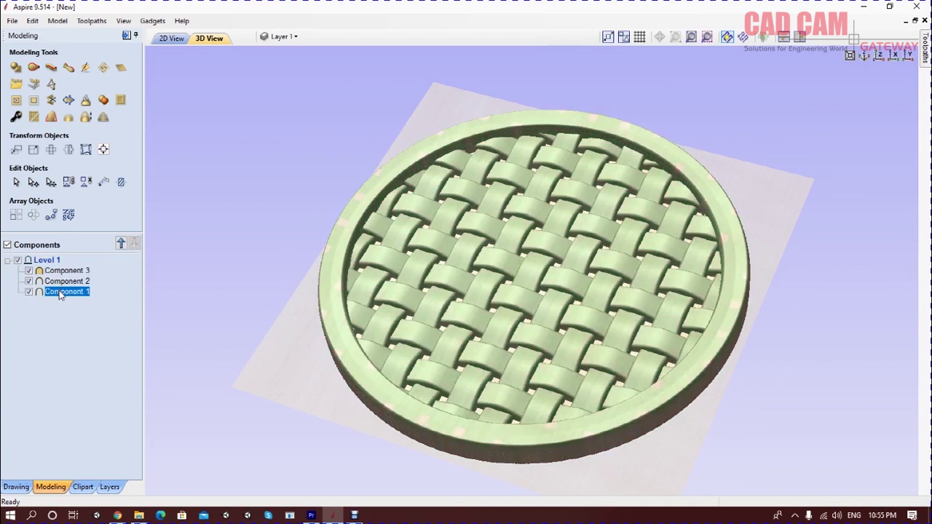
click(28, 291)
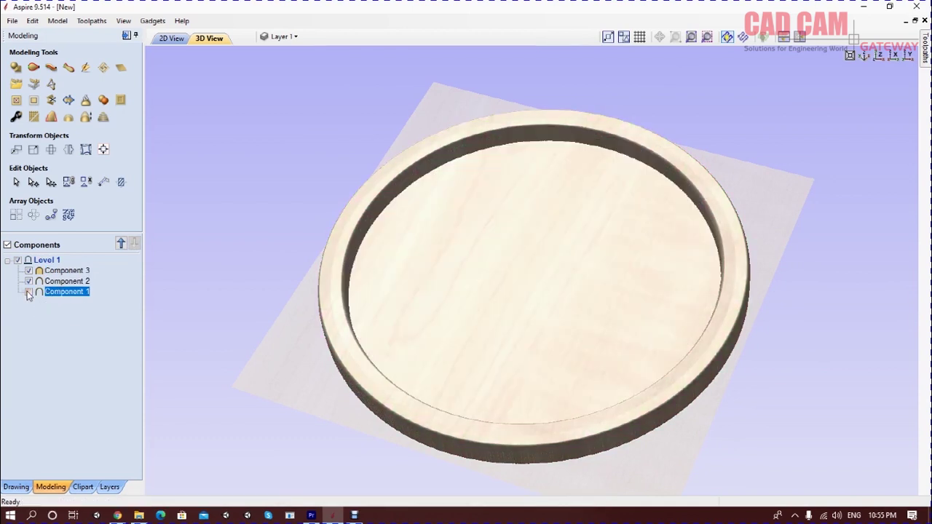
click(27, 291)
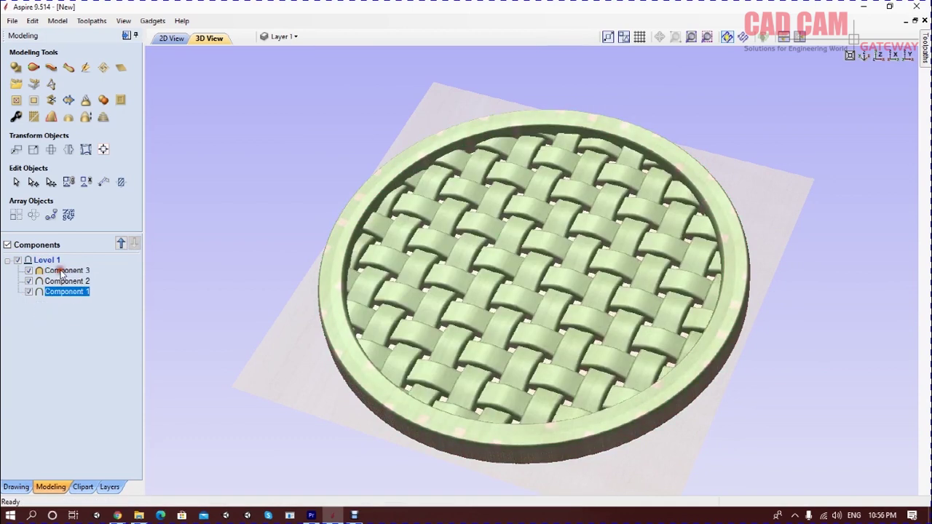
ctrl+click(65, 270)
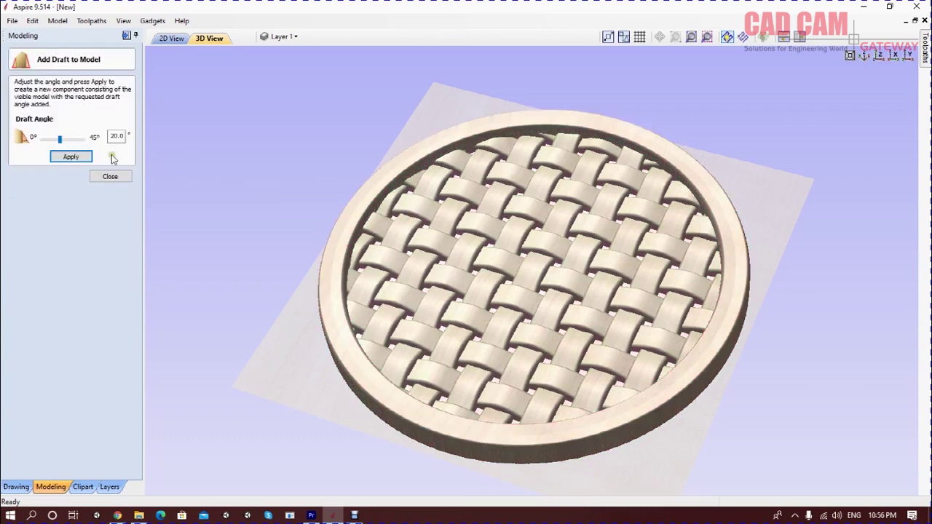
Apply a 20° draft to the woven dish and orbit to inspect the drafted result
click(69, 156)
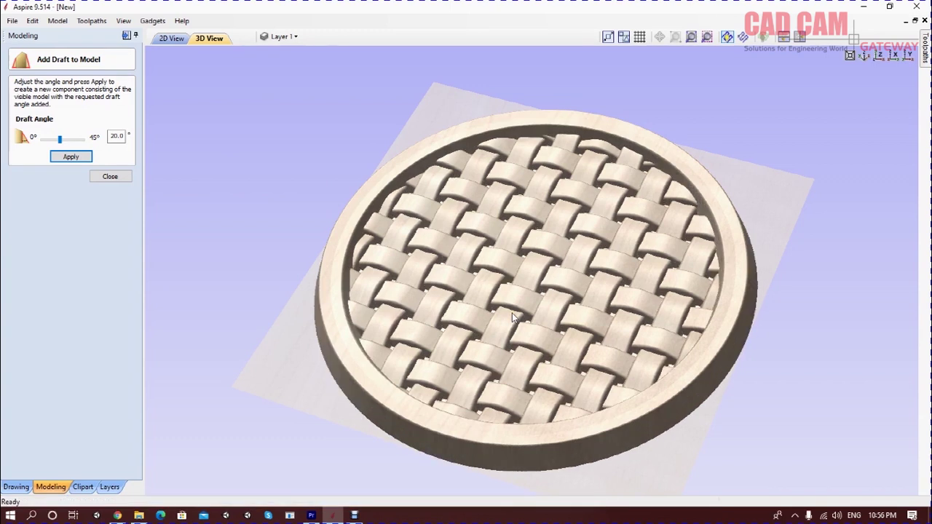
drag(488, 338, 608, 266)
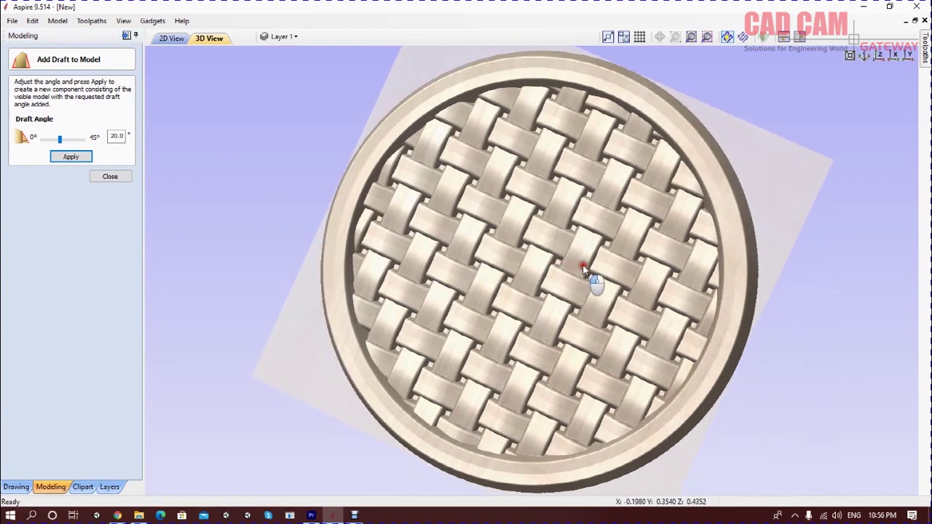
mouse_move(537, 292)
mouse_down()
mouse_move(558, 246)
mouse_move(190, 174)
mouse_up()
click(110, 176)
mouse_move(560, 146)
mouse_down()
mouse_move(539, 297)
mouse_move(603, 212)
mouse_move(616, 214)
mouse_up()
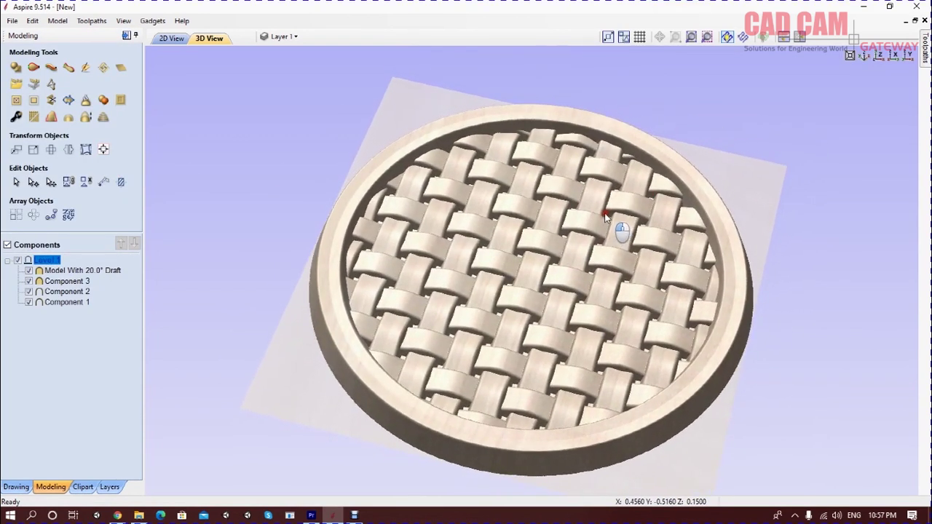
mouse_move(587, 407)
mouse_down()
mouse_move(416, 323)
mouse_move(567, 317)
mouse_move(483, 396)
mouse_move(569, 313)
mouse_move(587, 355)
mouse_move(579, 350)
mouse_move(620, 354)
mouse_move(661, 274)
mouse_move(653, 268)
mouse_up()
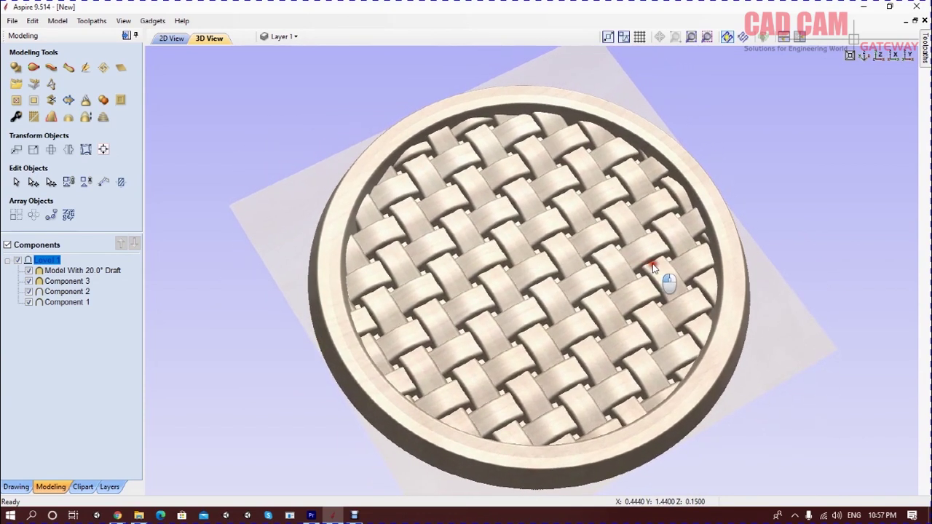
mouse_move(542, 315)
mouse_down()
mouse_move(534, 336)
mouse_move(550, 300)
mouse_move(516, 312)
mouse_move(468, 309)
mouse_move(405, 245)
mouse_up()
mouse_move(572, 217)
mouse_down()
mouse_move(604, 187)
mouse_move(565, 260)
mouse_up()
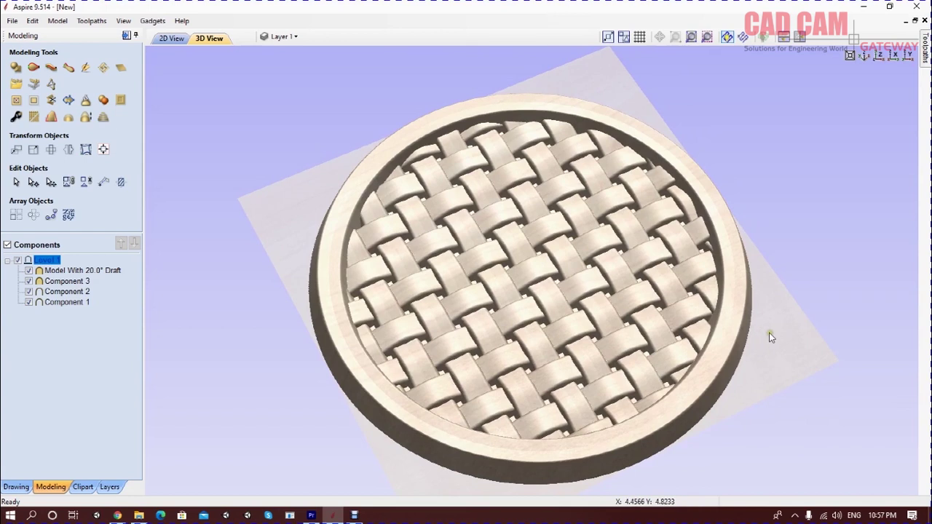
Turn on Light Follows Viewer and shadow shading, then start saving the view as a shaded image
click(120, 21)
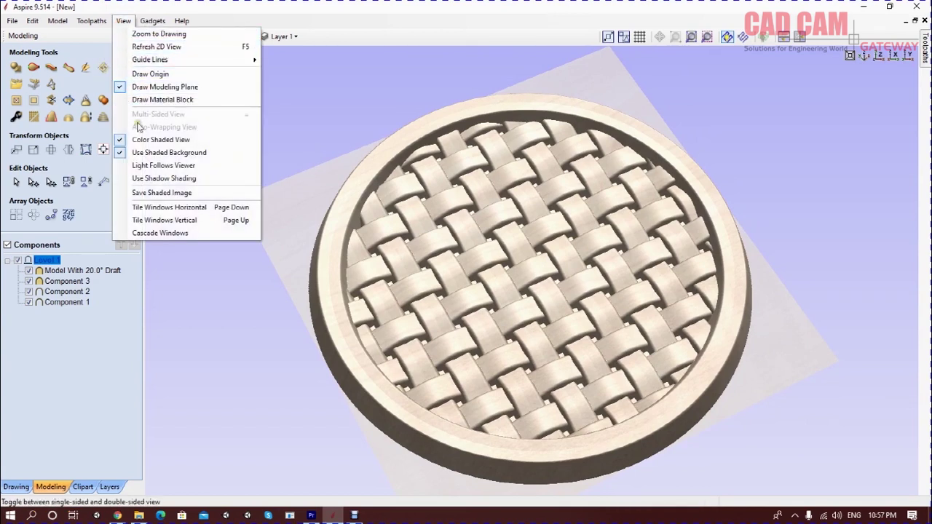
click(124, 167)
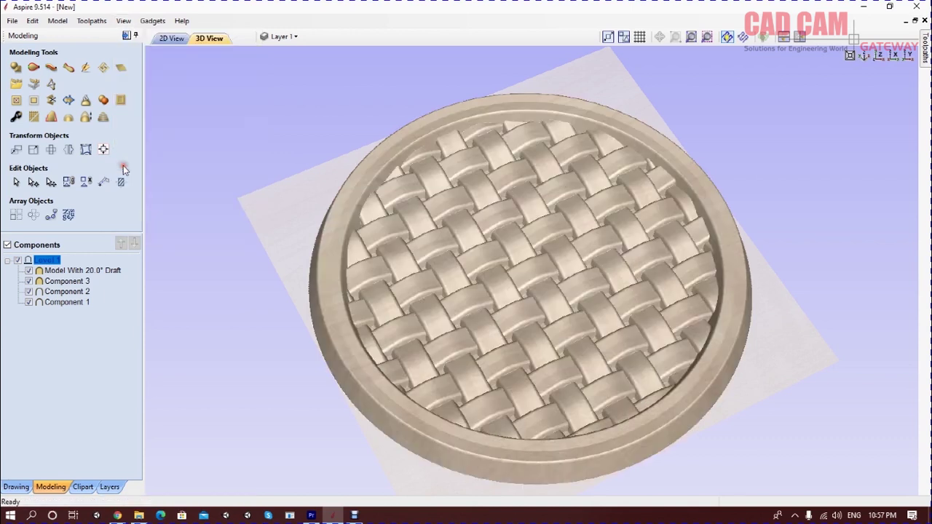
click(123, 20)
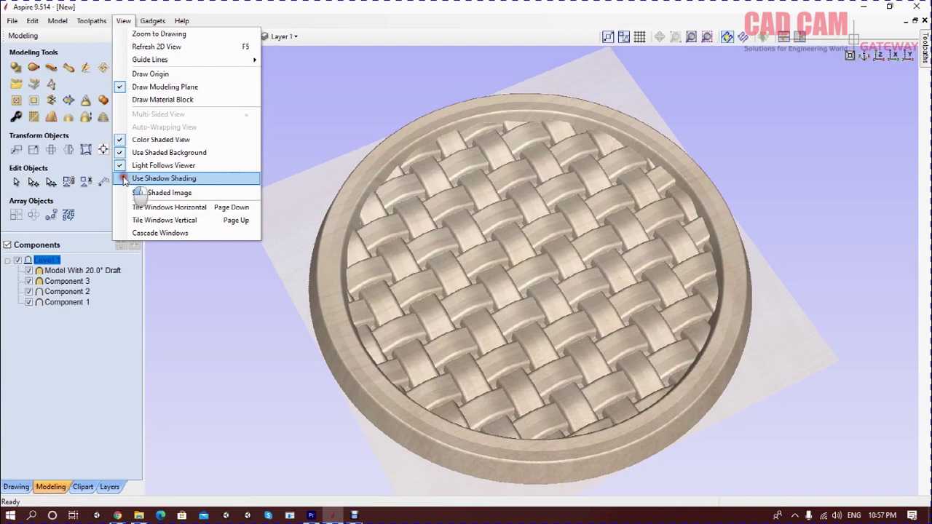
click(124, 179)
mouse_move(534, 233)
mouse_down()
mouse_move(526, 289)
mouse_move(534, 211)
mouse_up()
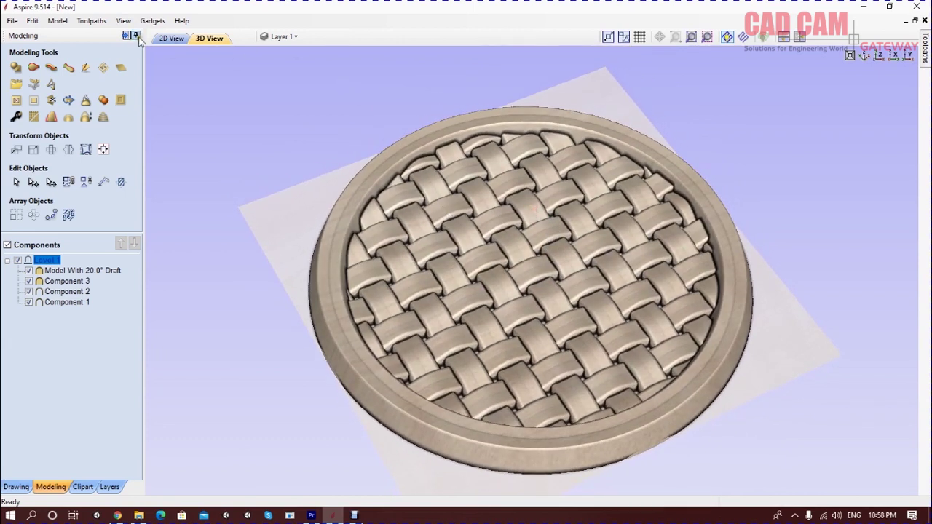
click(123, 20)
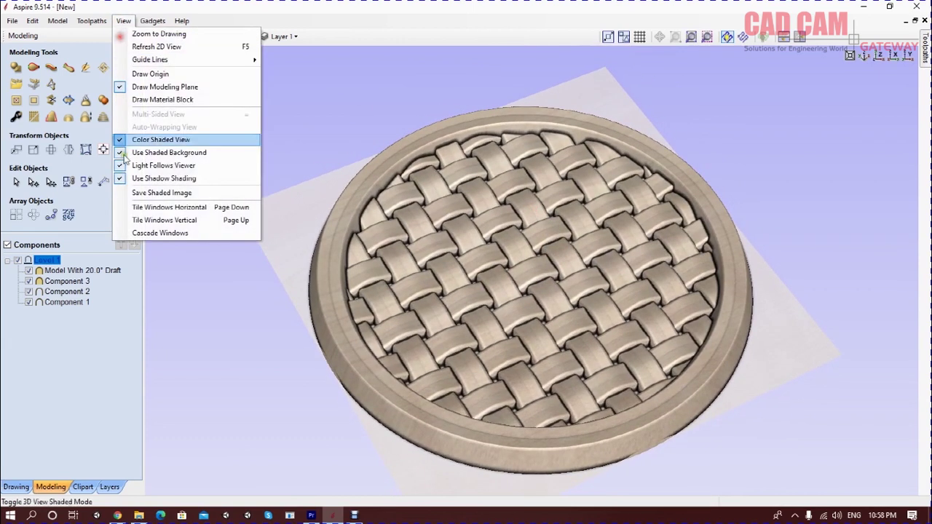
click(162, 194)
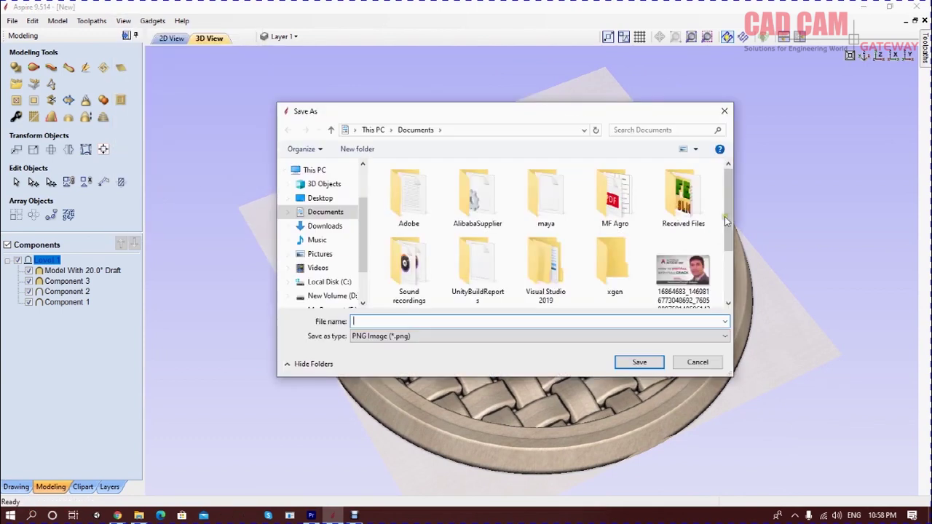
Save the shaded view to the Desktop as the PNG file 'waves'
click(337, 200)
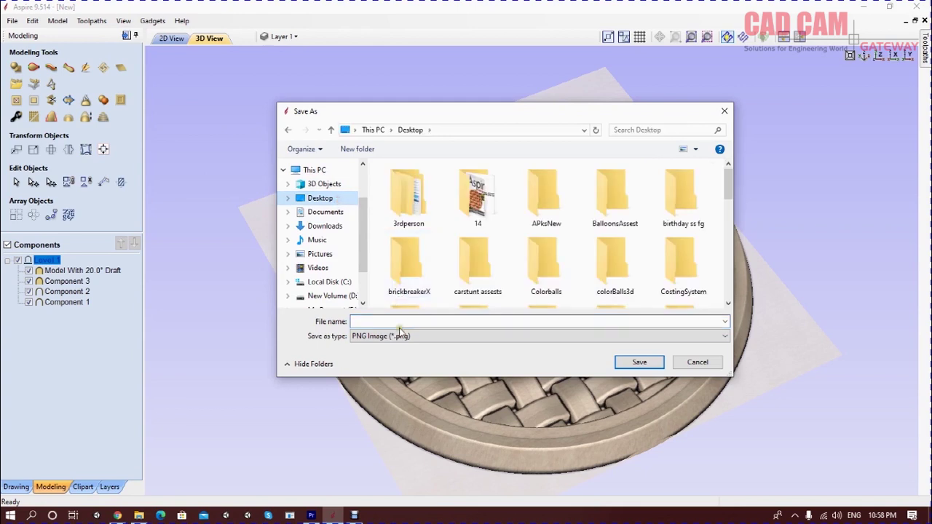
click(416, 336)
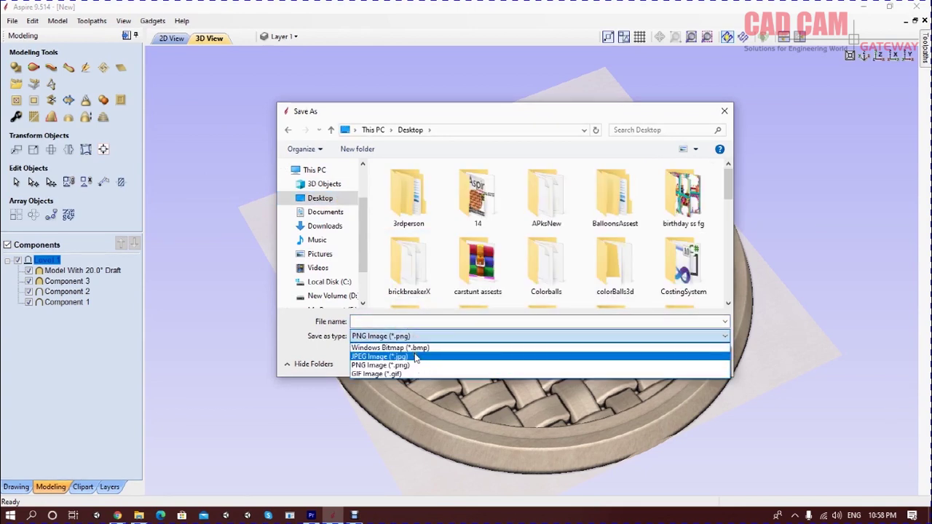
click(417, 321)
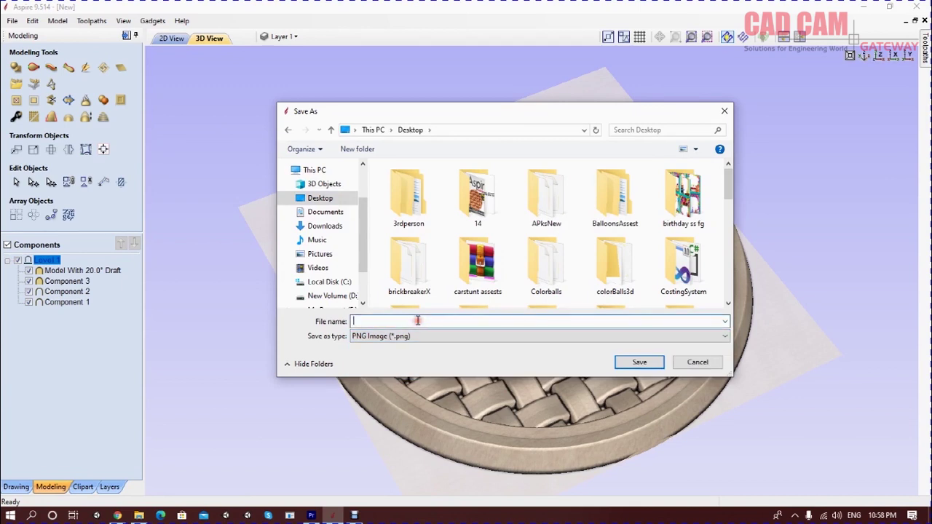
text(waves)
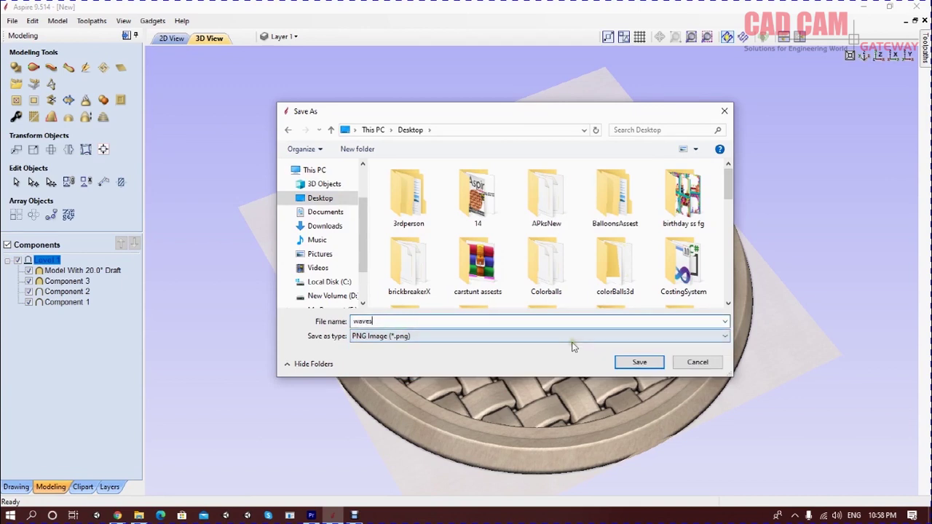
click(619, 358)
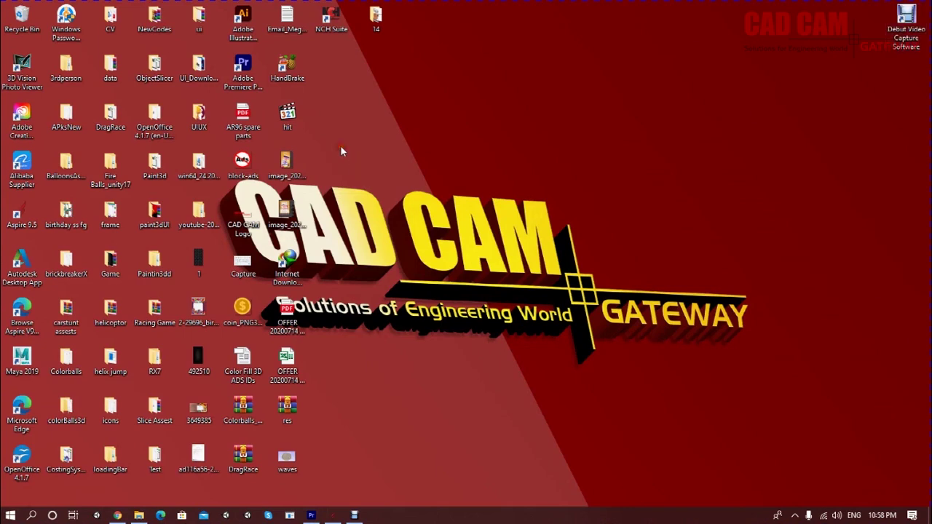
Open waves.png from the desktop in Photos to check the render, then close it
double_click(287, 459)
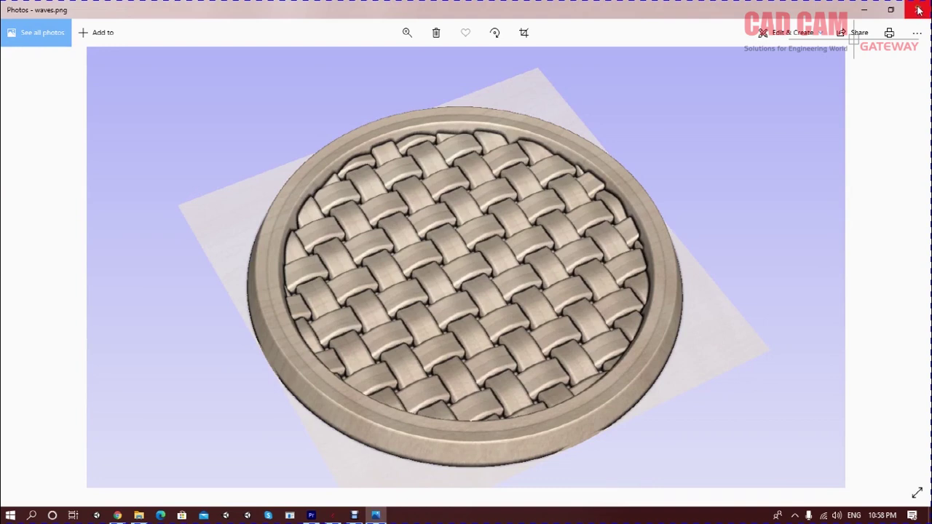
click(919, 8)
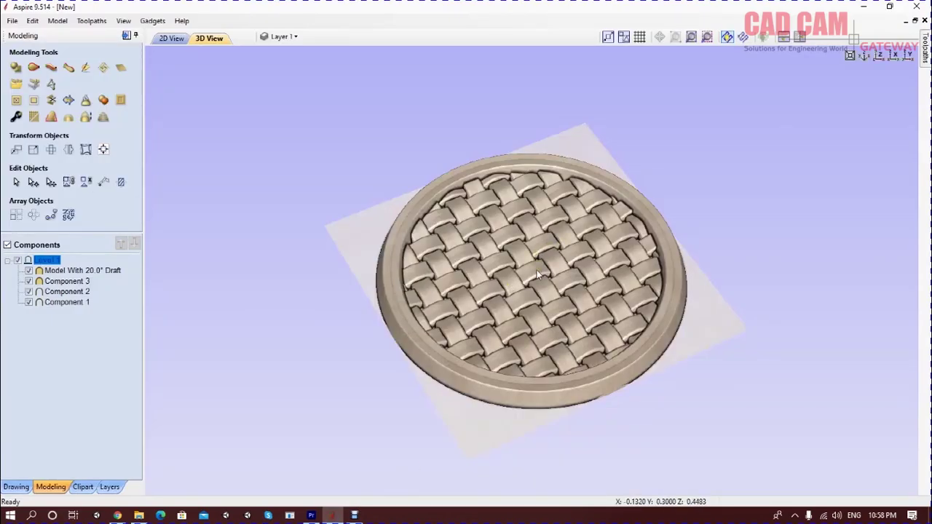
Tilt the disc view, then start a new 12 x 12 inch job without saving the disc
scroll(541, 272, up, 3)
mouse_move(502, 289)
mouse_down()
mouse_move(492, 364)
mouse_move(511, 304)
mouse_up()
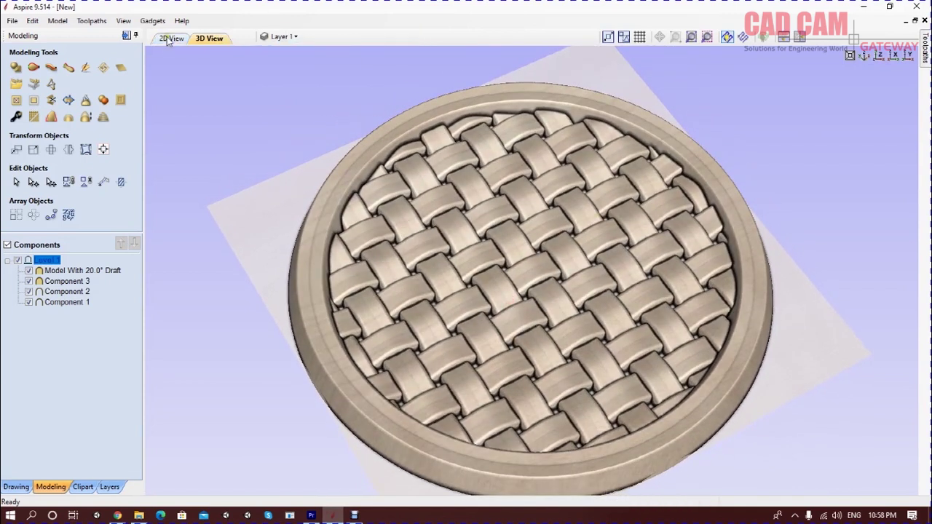
key(ctrl+n)
click(451, 285)
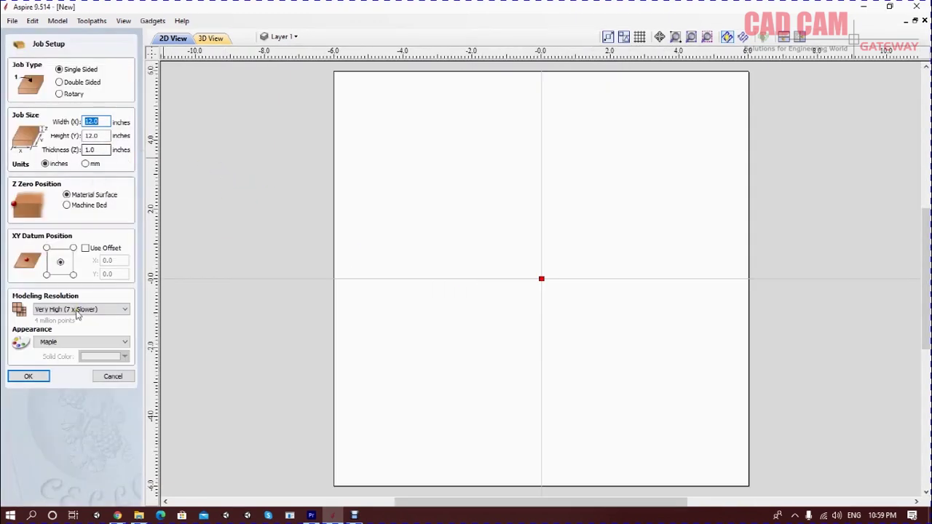
click(35, 376)
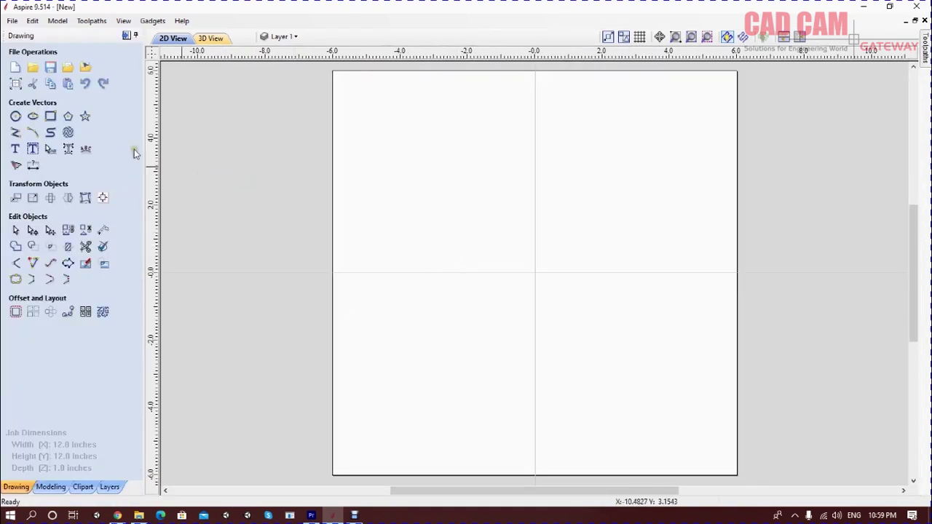
click(68, 133)
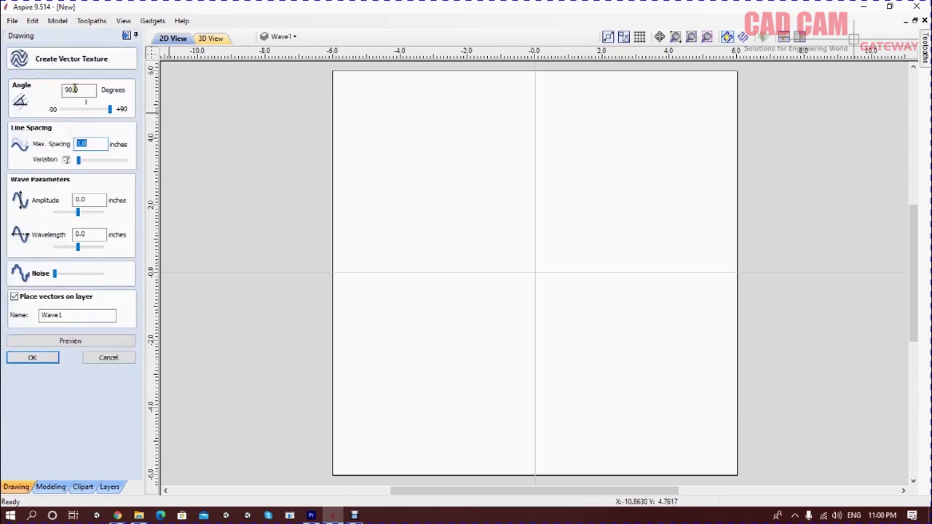
Preview a vector wave texture with angle 0, amplitude 0.5 and wavelength 2
double_click(72, 90)
text(0)
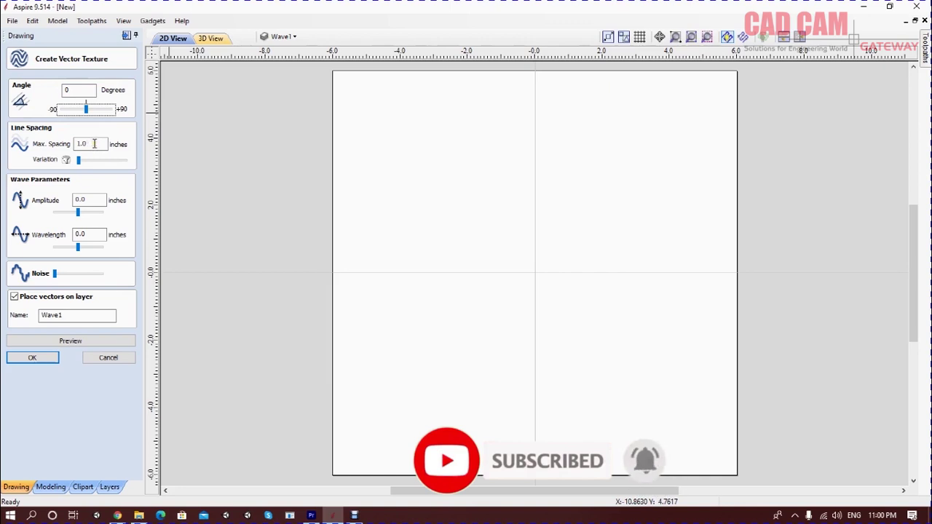
double_click(82, 200)
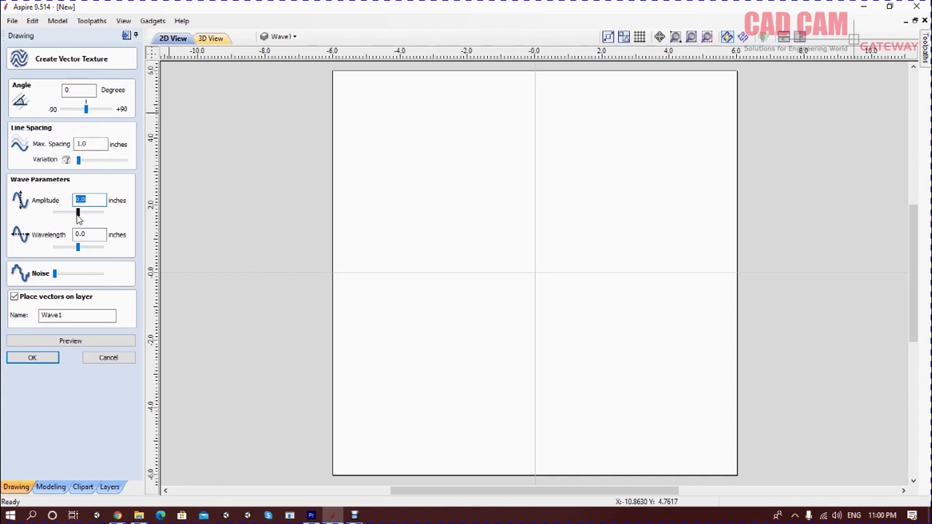
text(.5)
key(Tab)
text(1)
click(86, 341)
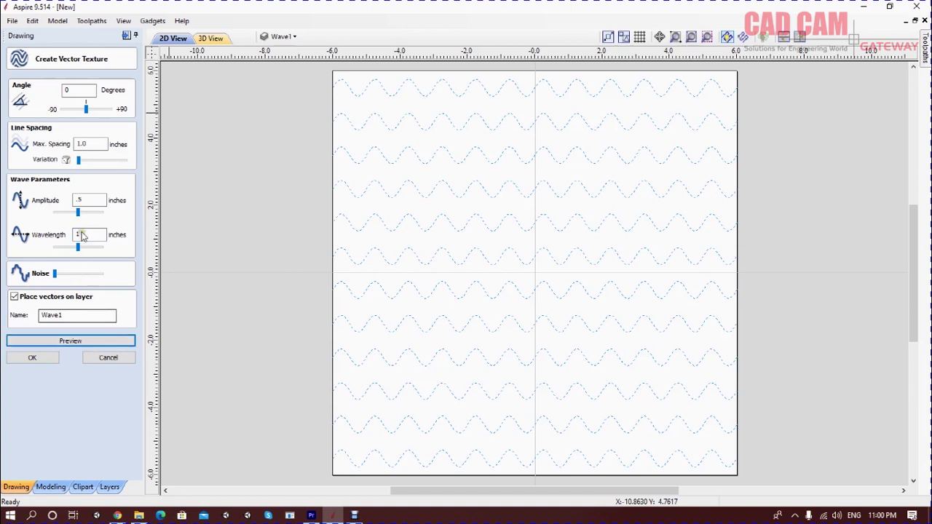
double_click(75, 201)
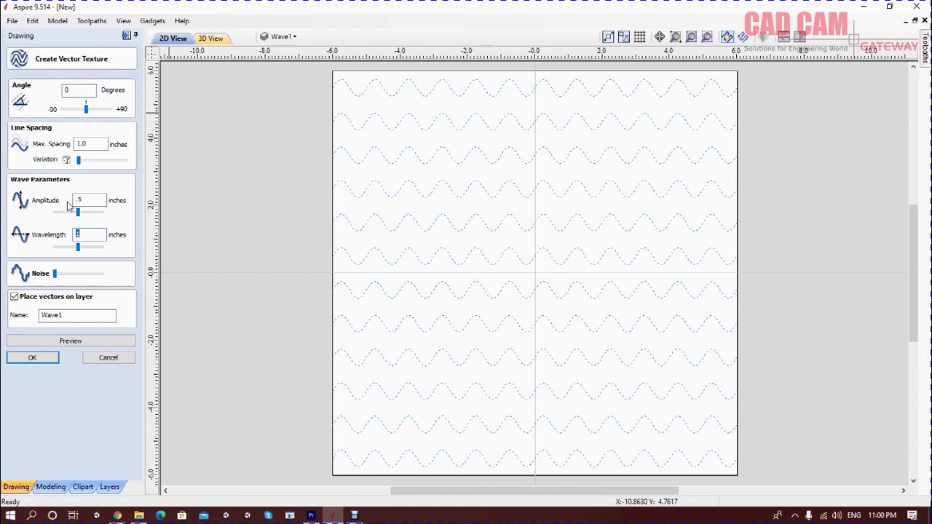
click(90, 235)
text(2)
click(90, 339)
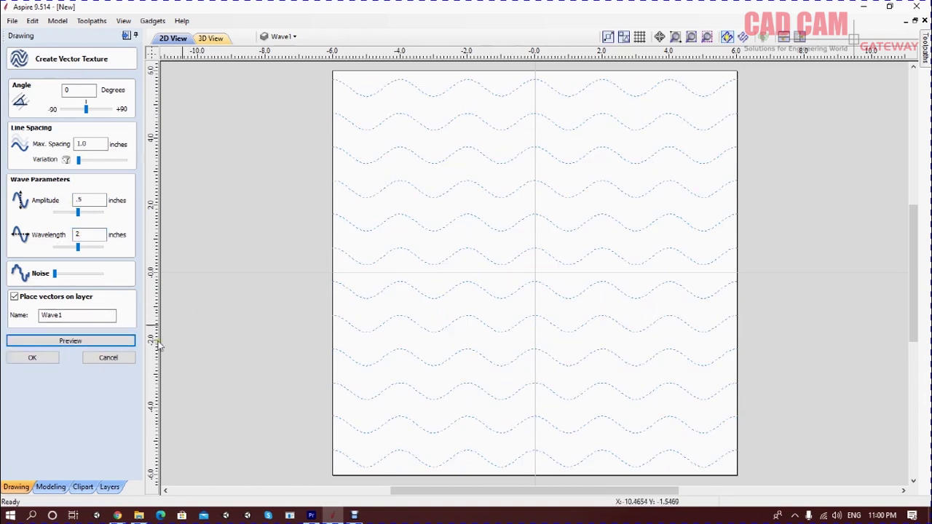
Create the wave vectors and start a line at the job's top-left corner
click(36, 358)
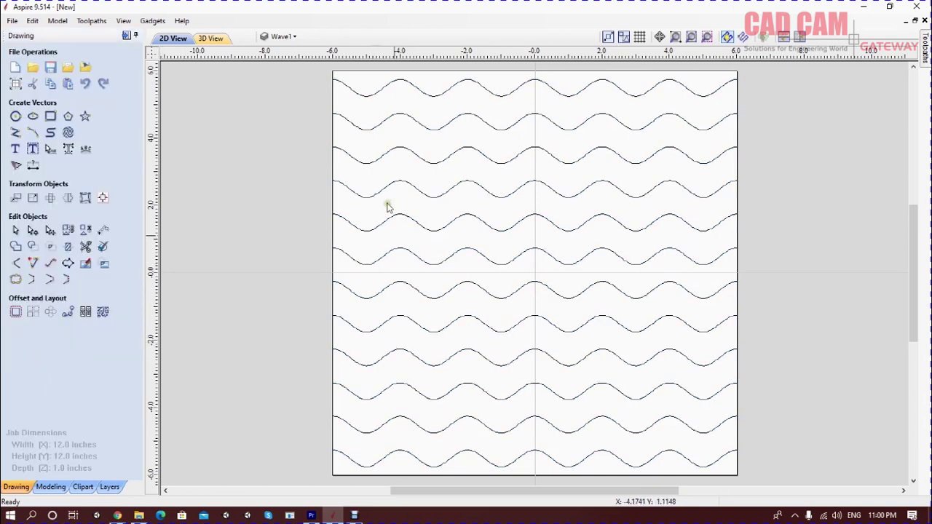
click(15, 132)
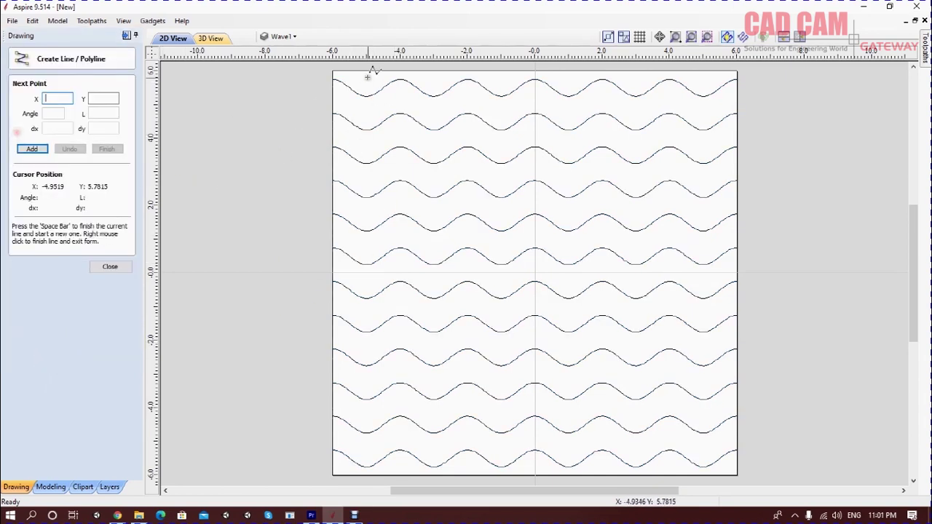
click(331, 73)
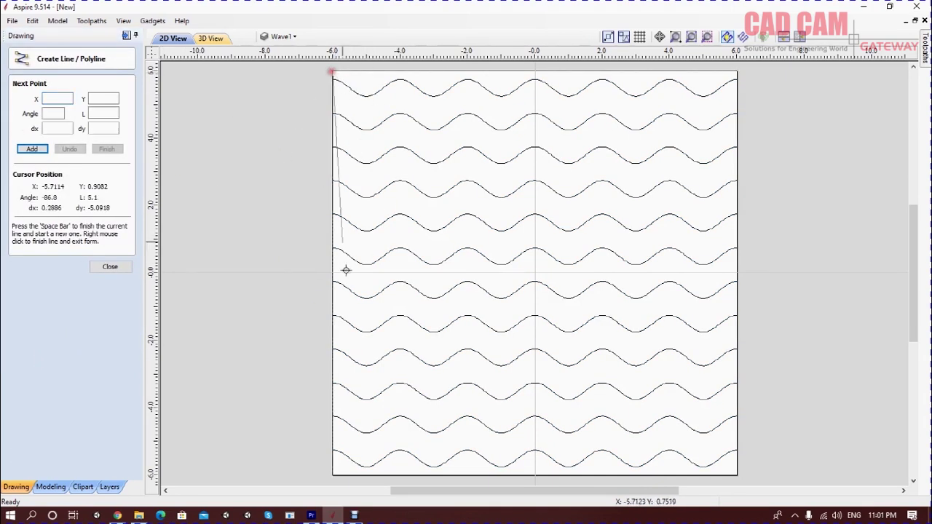
End the vertical line at the job's bottom-left corner
click(329, 475)
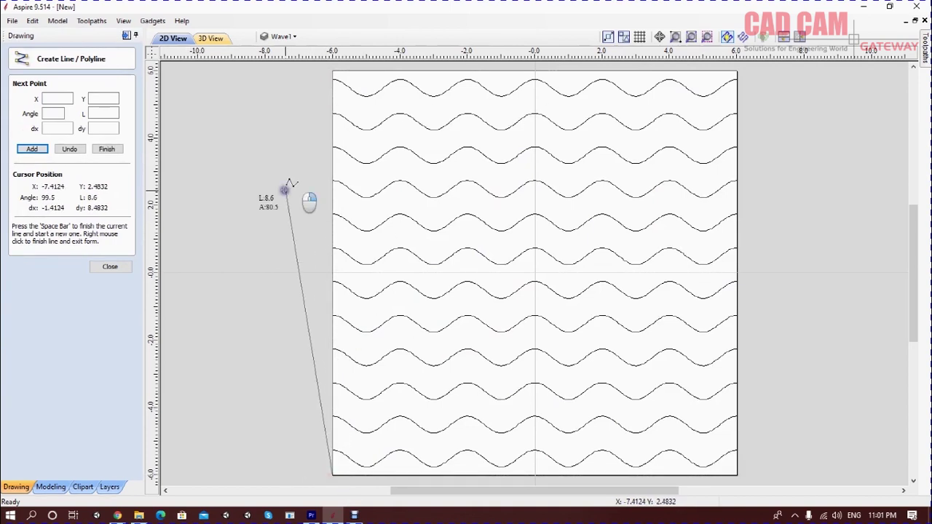
right_click(296, 185)
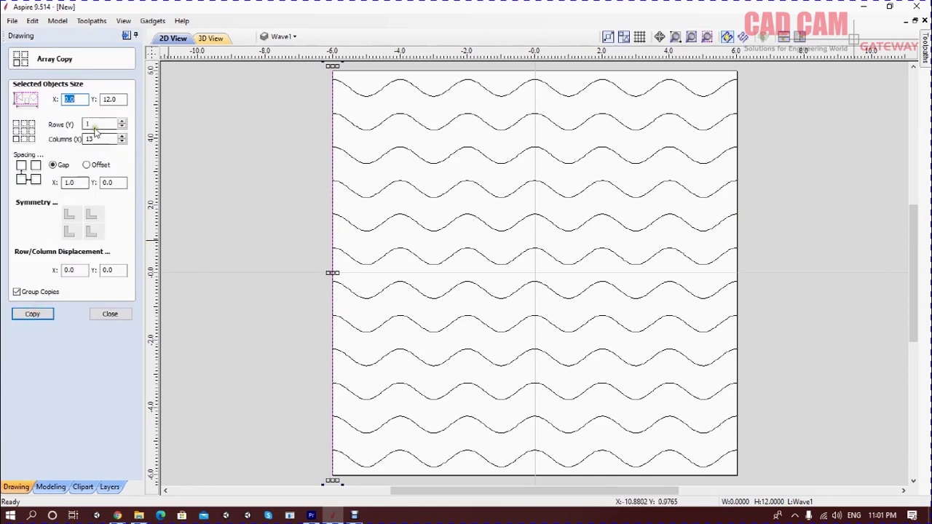
Array-copy the vertical line into 13 columns, then zoom into the job's top-left
click(33, 314)
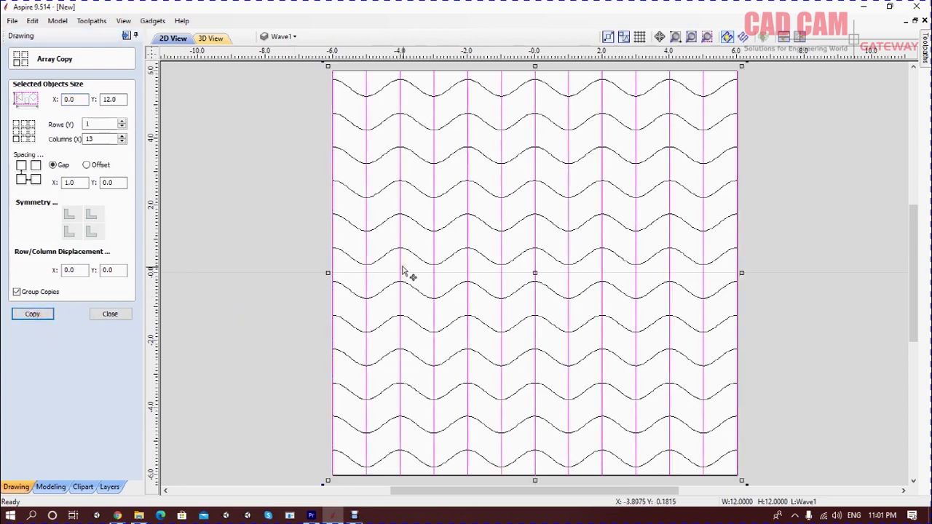
key(Escape)
scroll(404, 216, up, 2)
scroll(379, 215, up, 2)
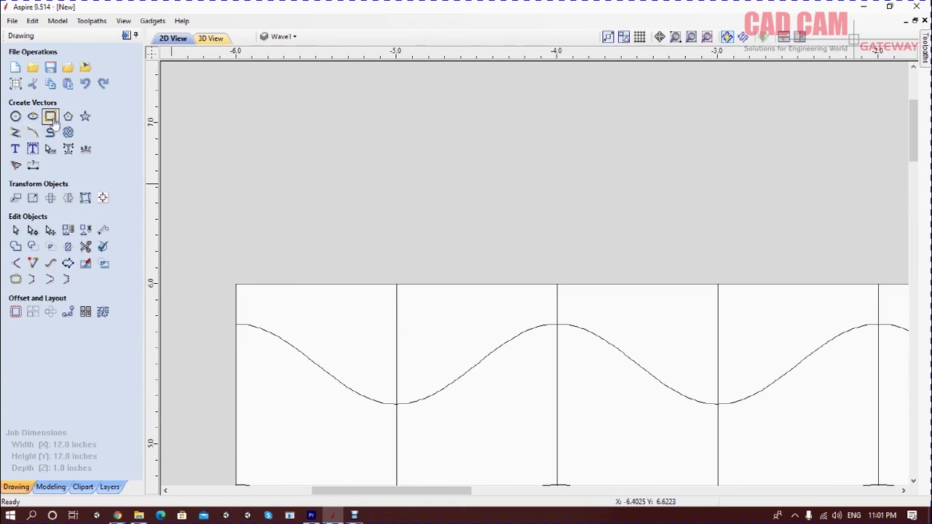
Draw a 0.75 x 0.45 inch ellipse near the job's top edge
click(51, 116)
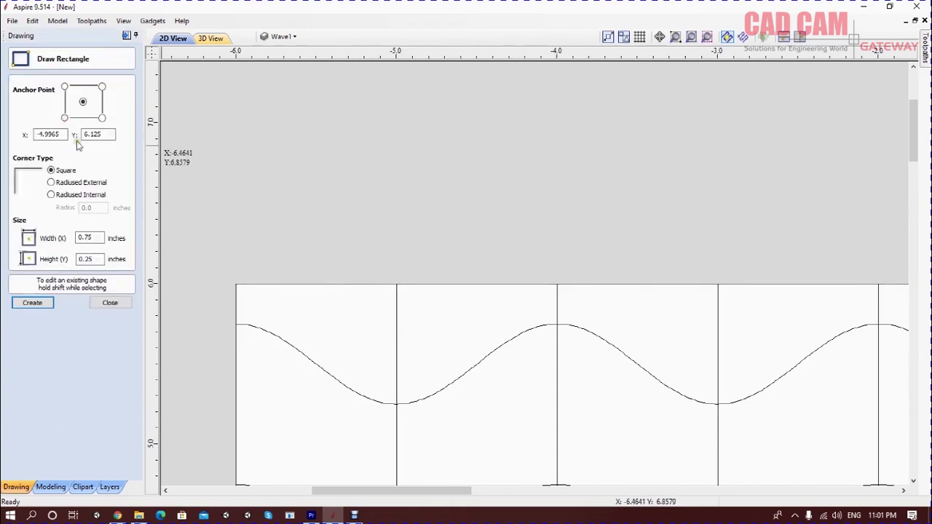
click(107, 301)
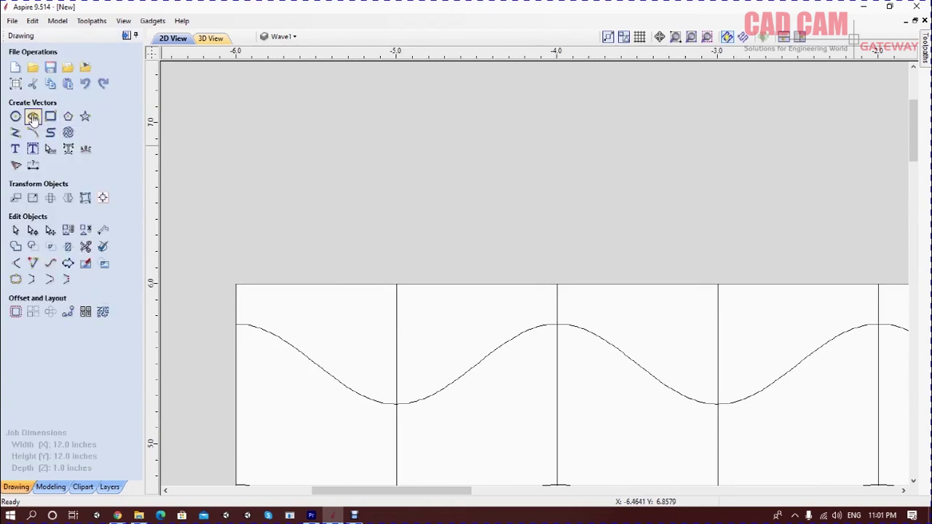
click(33, 115)
mouse_move(328, 256)
mouse_down()
mouse_move(422, 218)
mouse_move(391, 221)
mouse_up()
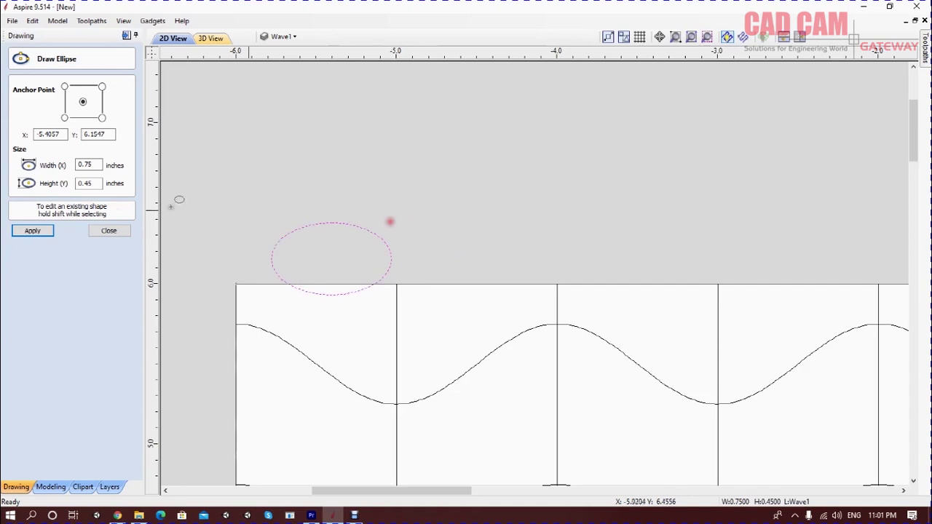
click(107, 231)
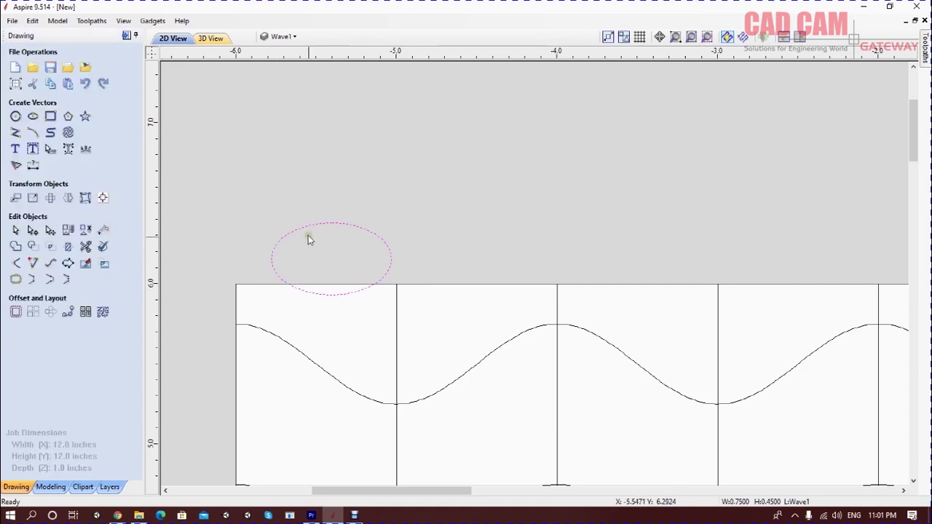
Centre the ellipse on the second vertical line's top end at -5.0, 6.0
click(51, 232)
drag(336, 253, 396, 282)
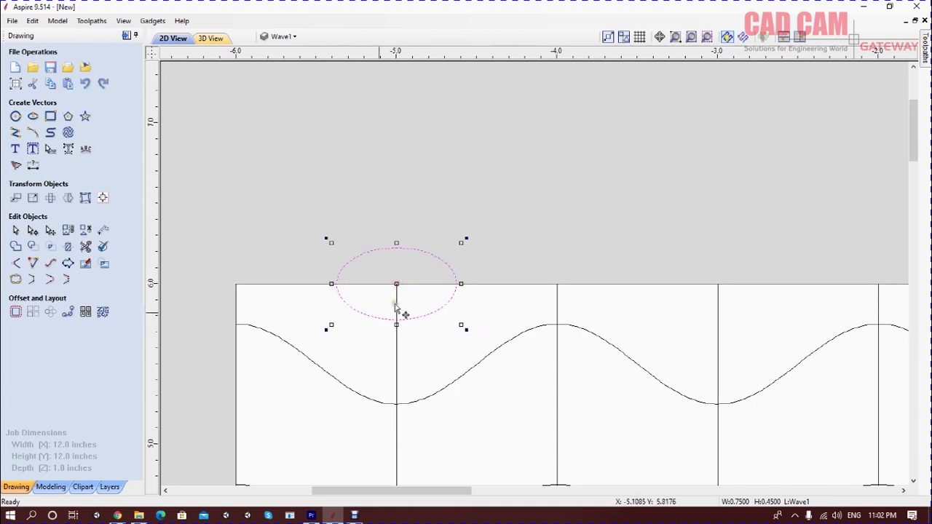
scroll(459, 277, down, 2)
scroll(407, 277, up, 2)
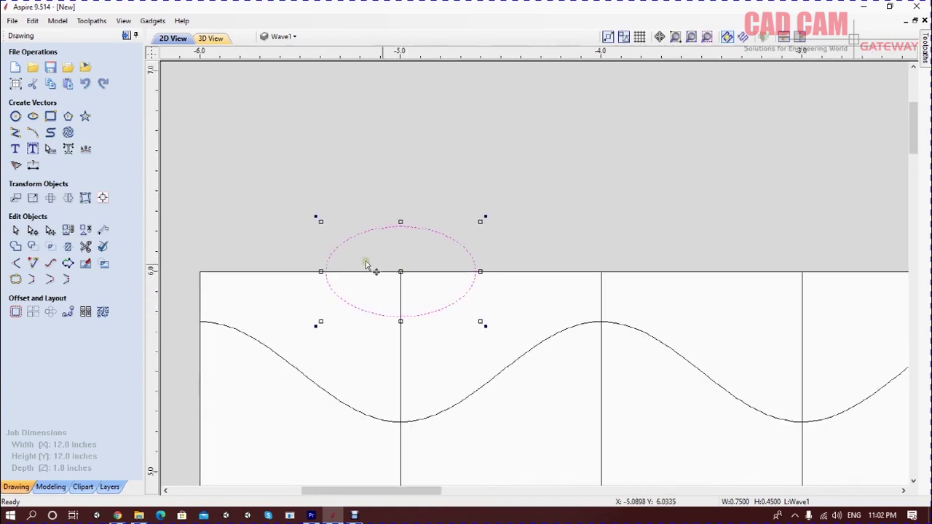
scroll(351, 265, up, 1)
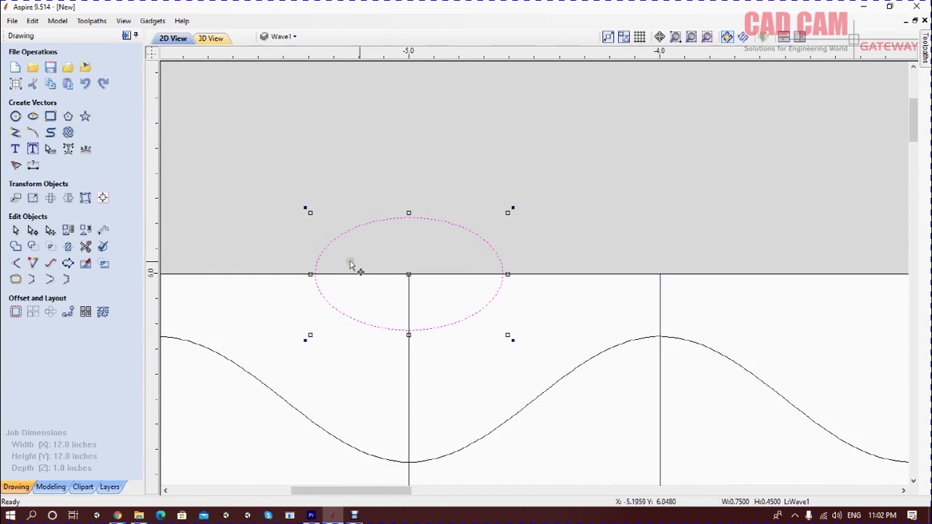
Draw vertical lines down from the ellipse's left and right points
click(15, 132)
click(315, 275)
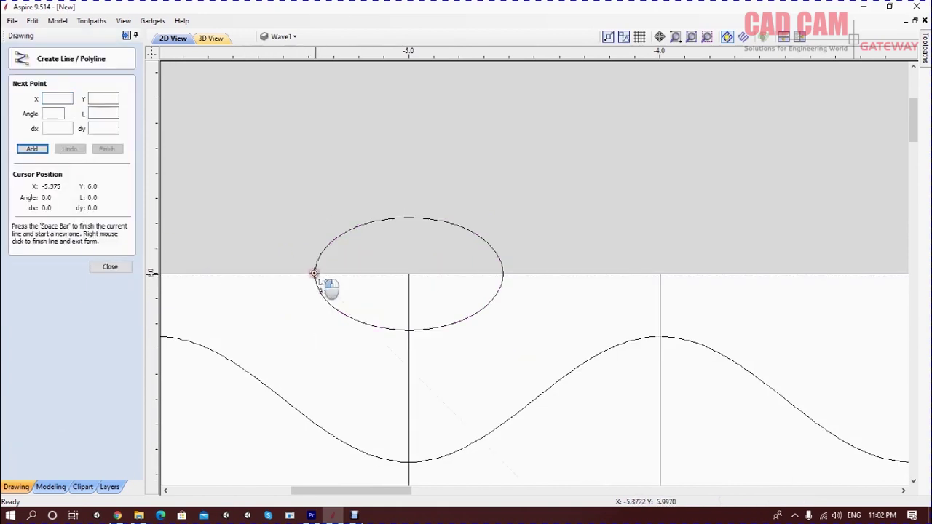
click(315, 368)
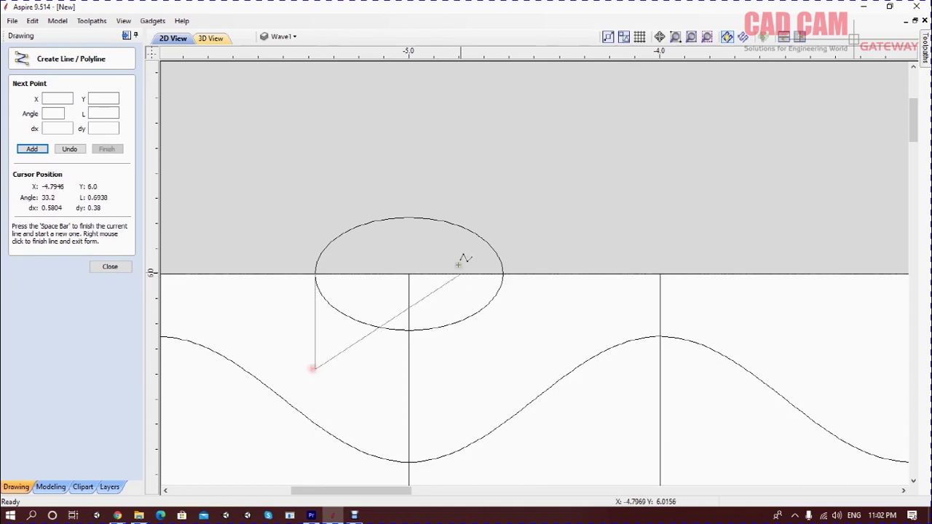
right_click(489, 276)
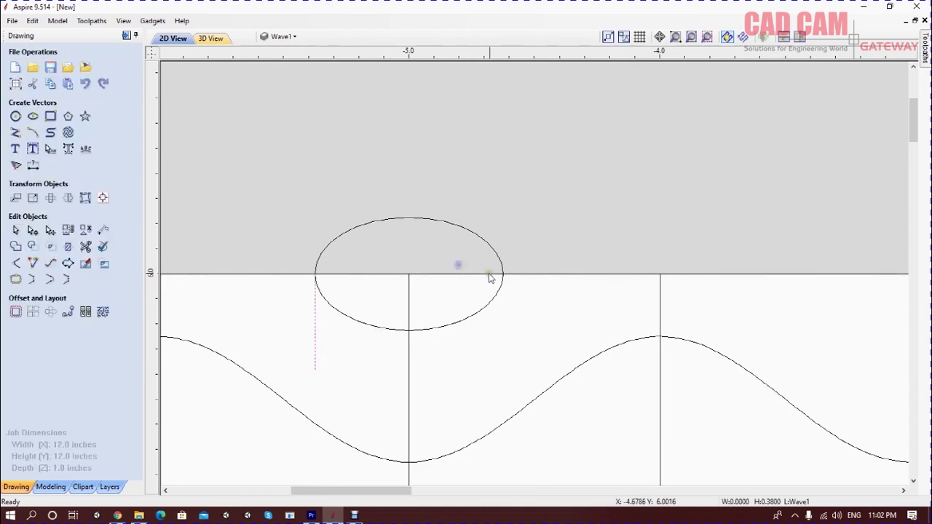
click(16, 131)
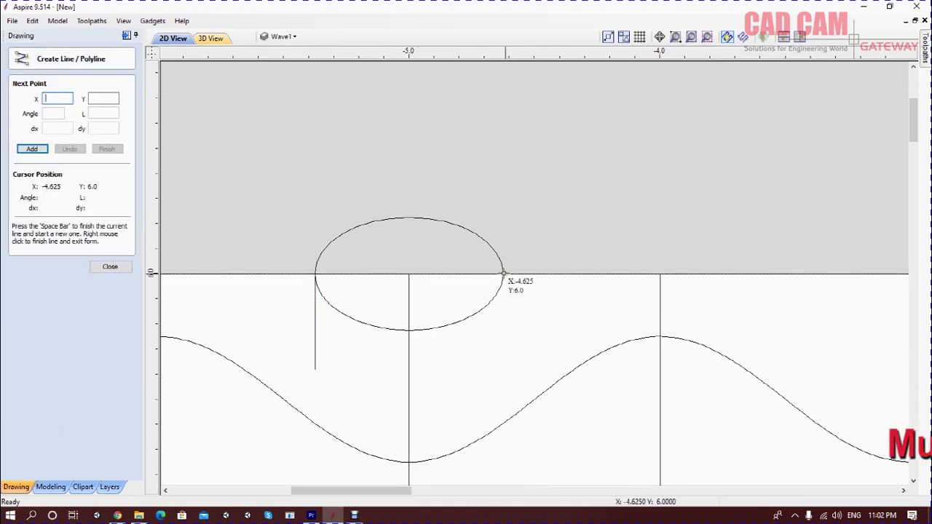
click(503, 274)
click(502, 365)
right_click(541, 230)
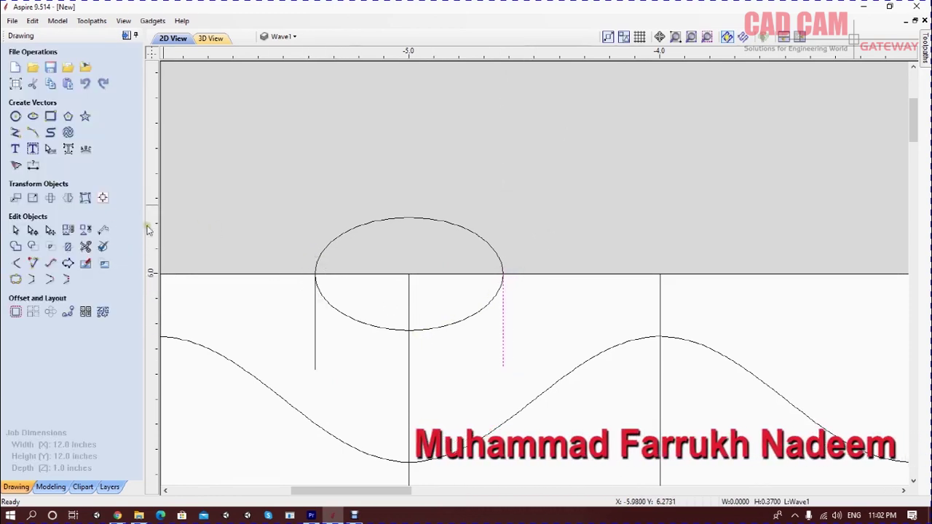
Trim away the ellipse's lower arc and move the arch above the wave tile
click(84, 247)
click(354, 321)
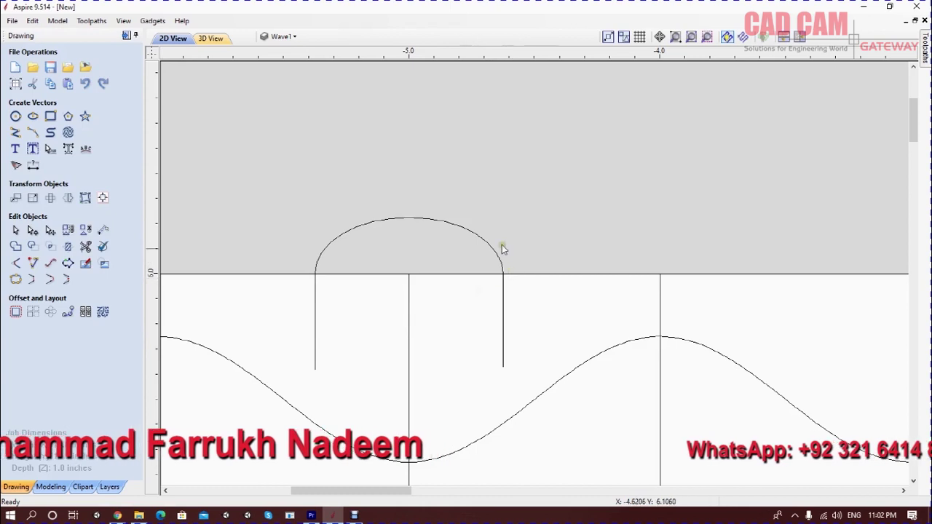
click(502, 287)
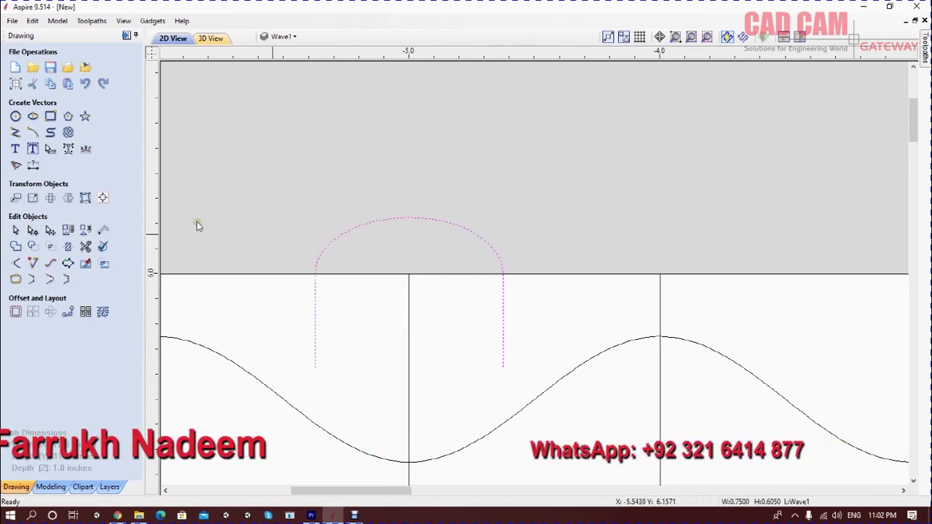
click(50, 230)
drag(409, 294, 409, 191)
click(355, 203)
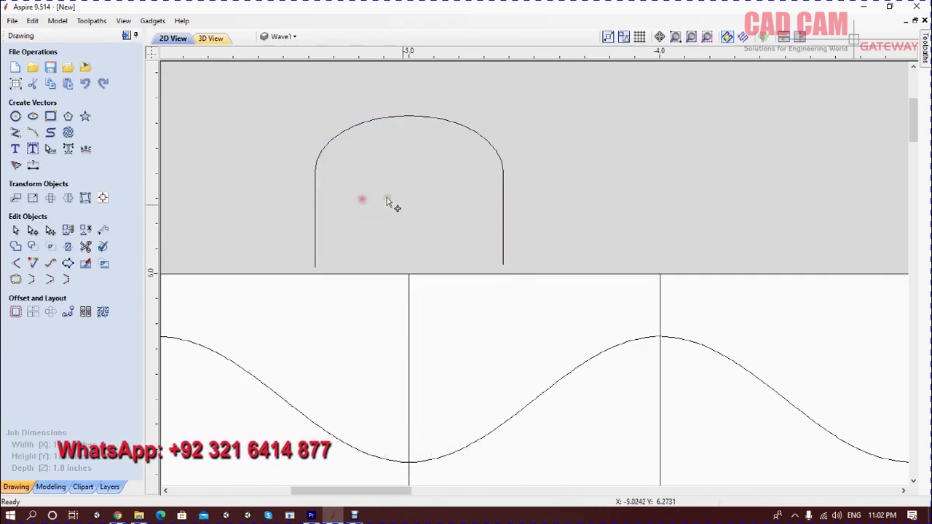
click(16, 133)
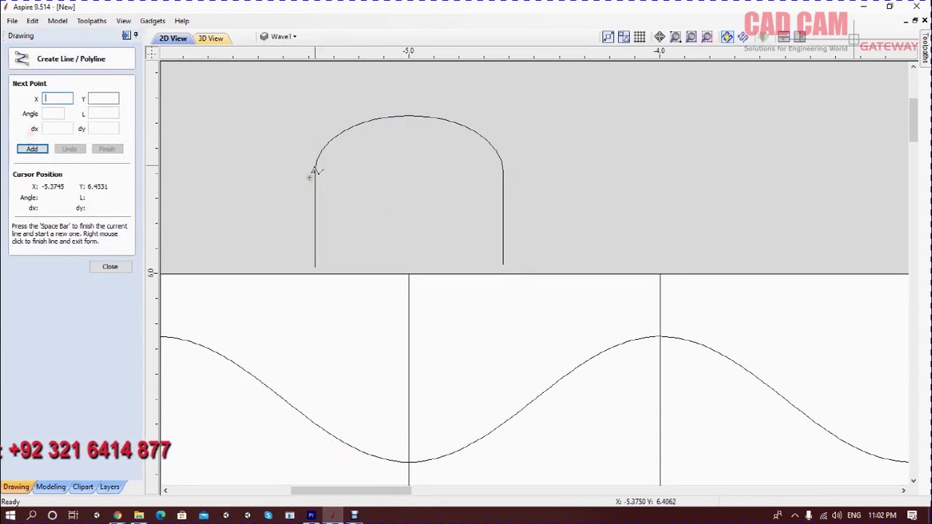
Trim both arch legs below a horizontal line drawn across them
click(510, 181)
right_click(536, 164)
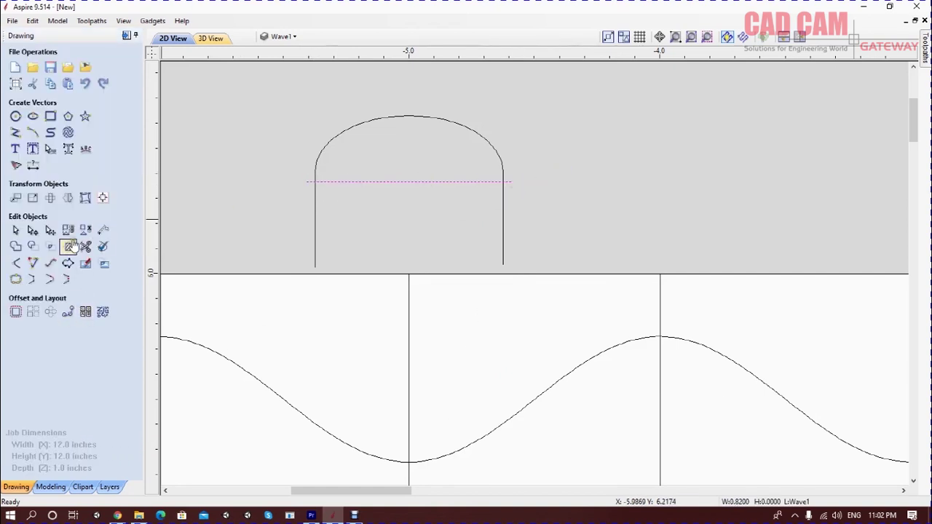
click(86, 246)
click(316, 212)
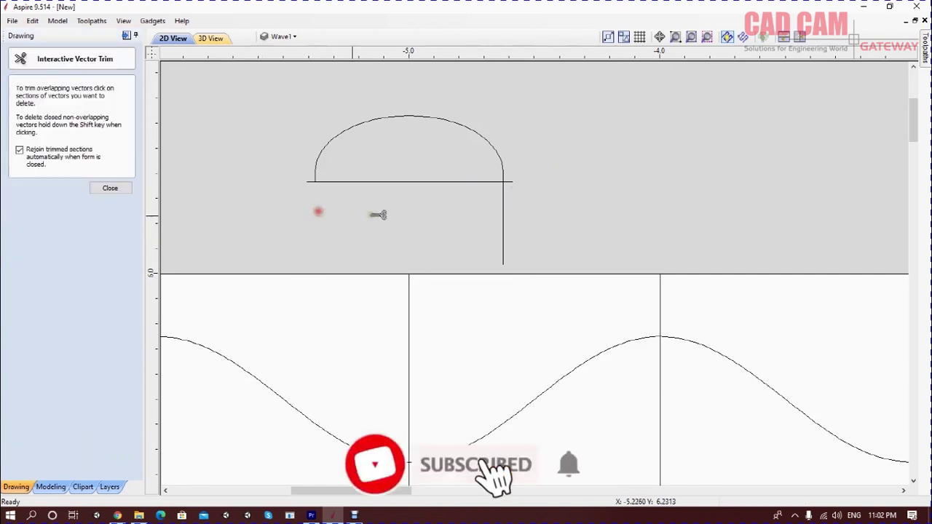
click(502, 218)
key(Escape)
Delete the horizontal guide line and check the trimmed arch's size
click(450, 181)
key(Delete)
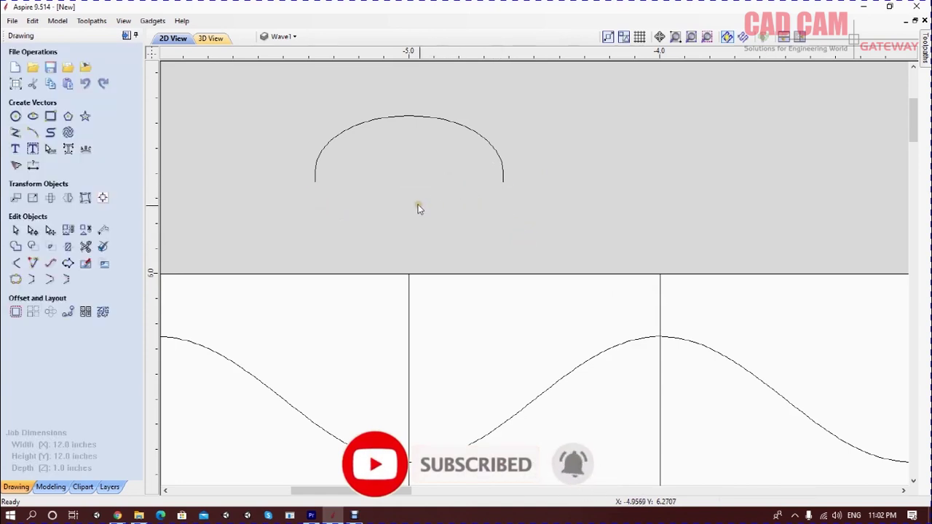
click(501, 173)
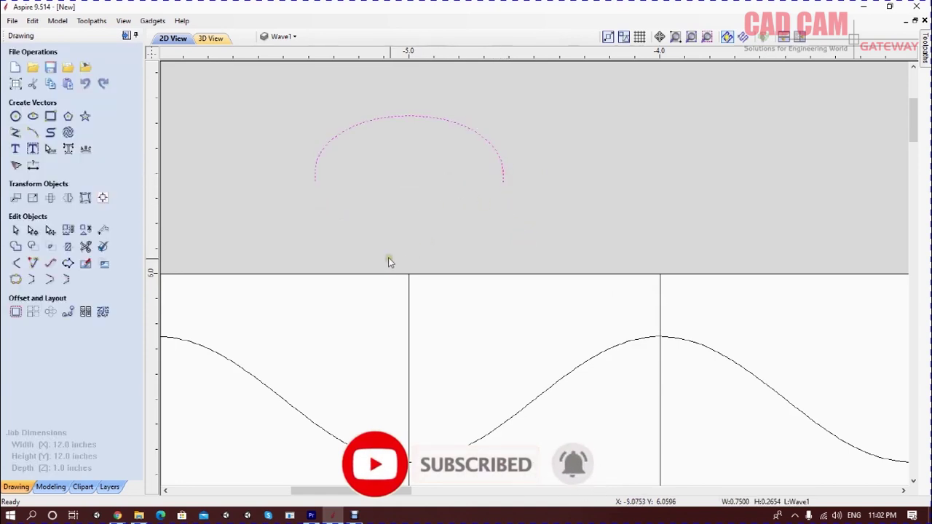
click(386, 210)
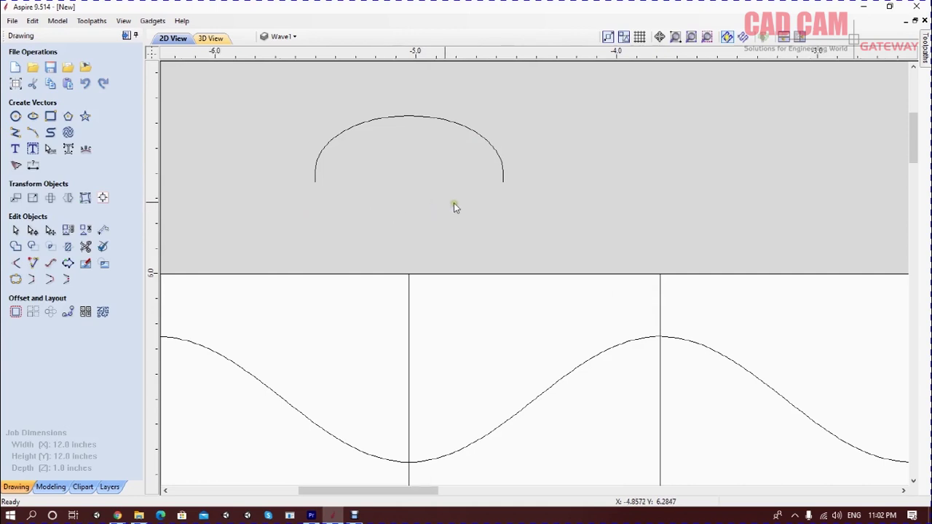
Zoom out to the full wave grid, select it and show the Modeling tools
scroll(455, 205, down, 4)
scroll(437, 173, up, 1)
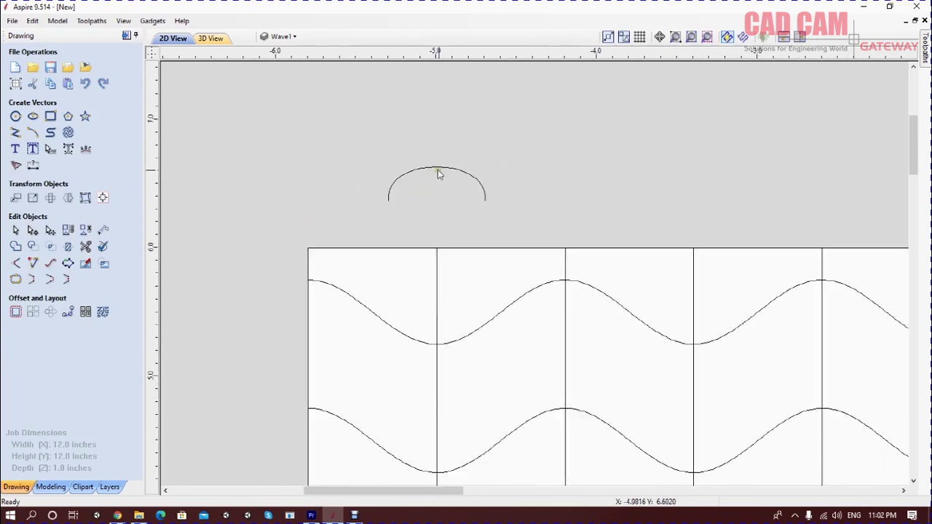
scroll(438, 173, up, 2)
scroll(433, 161, up, 3)
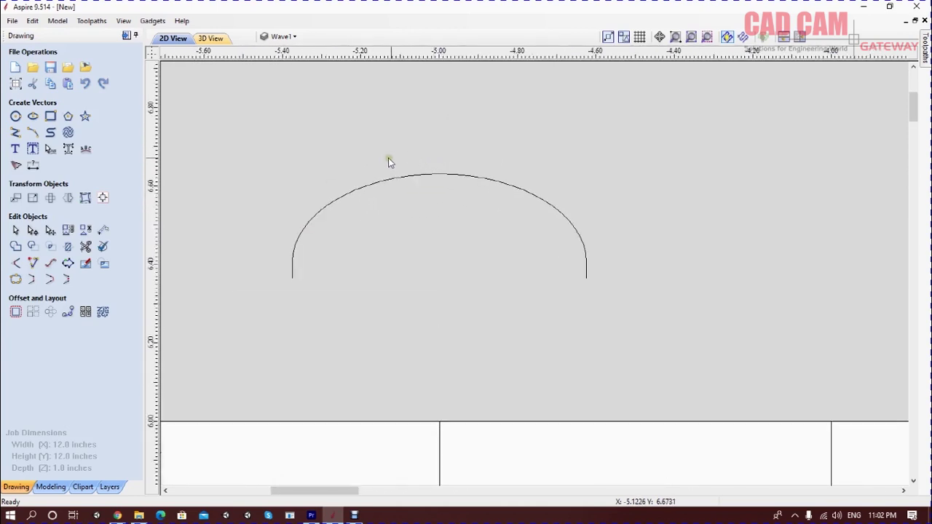
scroll(370, 154, down, 2)
scroll(368, 153, up, 1)
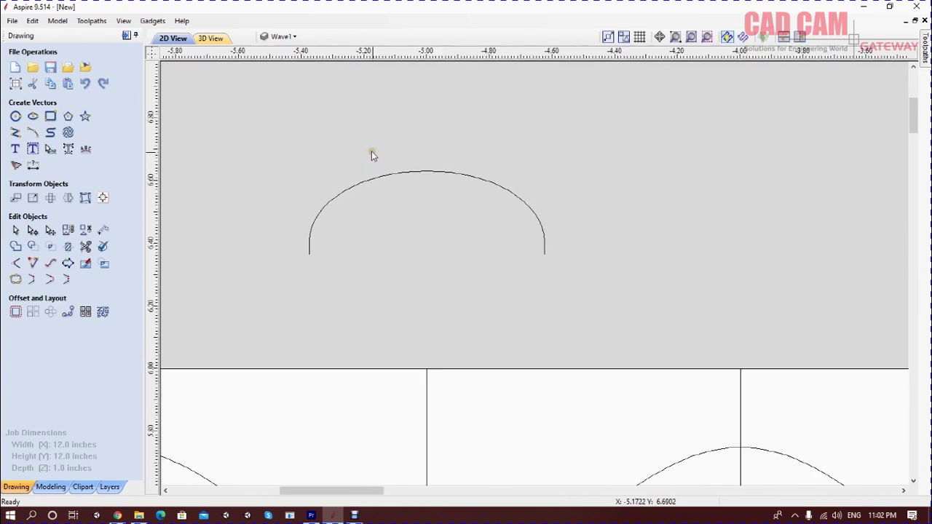
scroll(371, 148, down, 2)
scroll(372, 147, down, 2)
scroll(373, 149, down, 2)
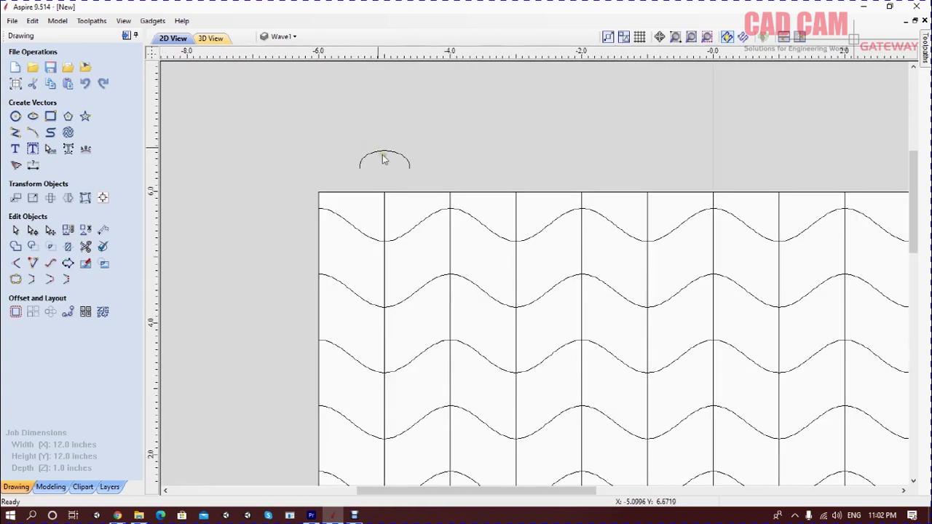
scroll(386, 169, down, 2)
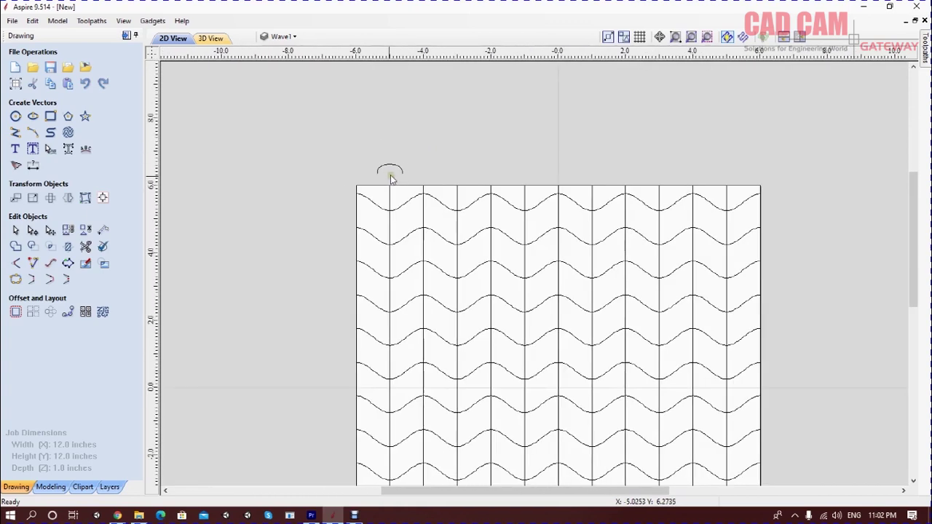
click(511, 247)
click(50, 487)
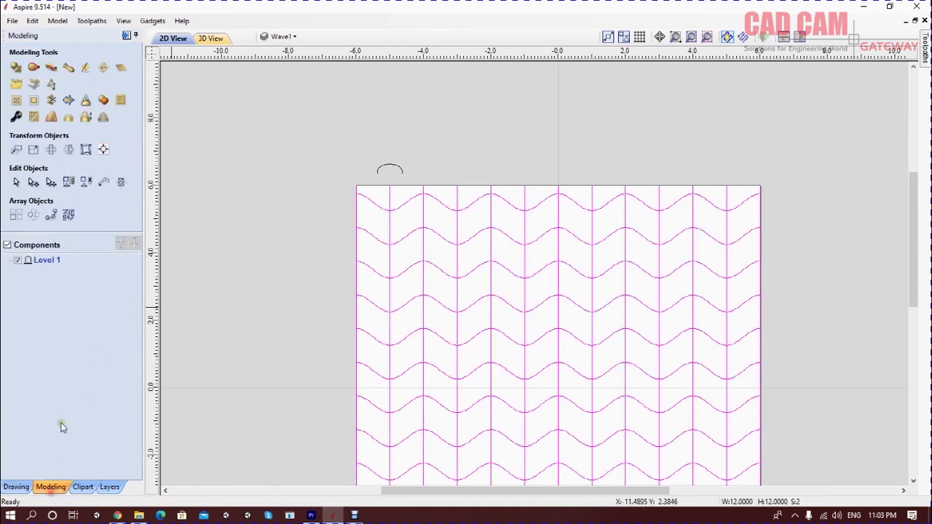
Extrude the arch along the wave grid, weaving under/over at 52% and 144%, without exact-height scaling
click(51, 68)
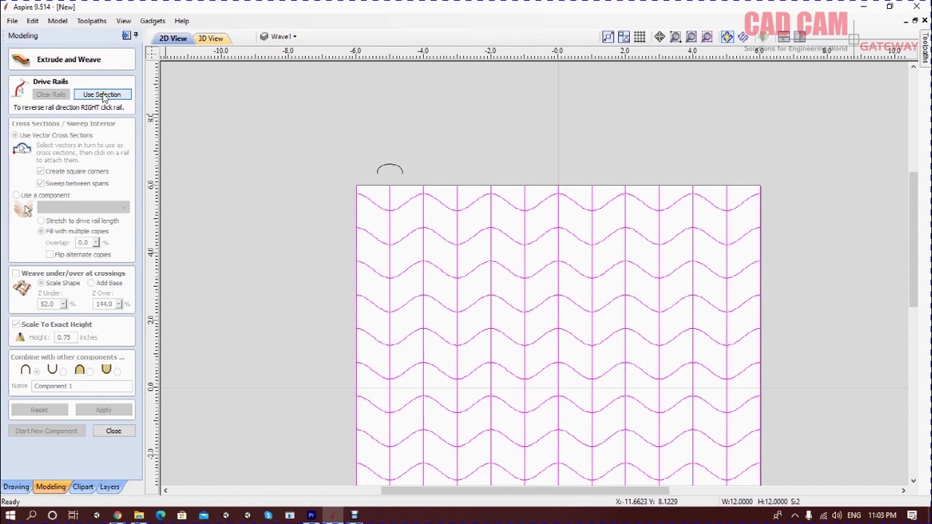
click(103, 95)
click(394, 168)
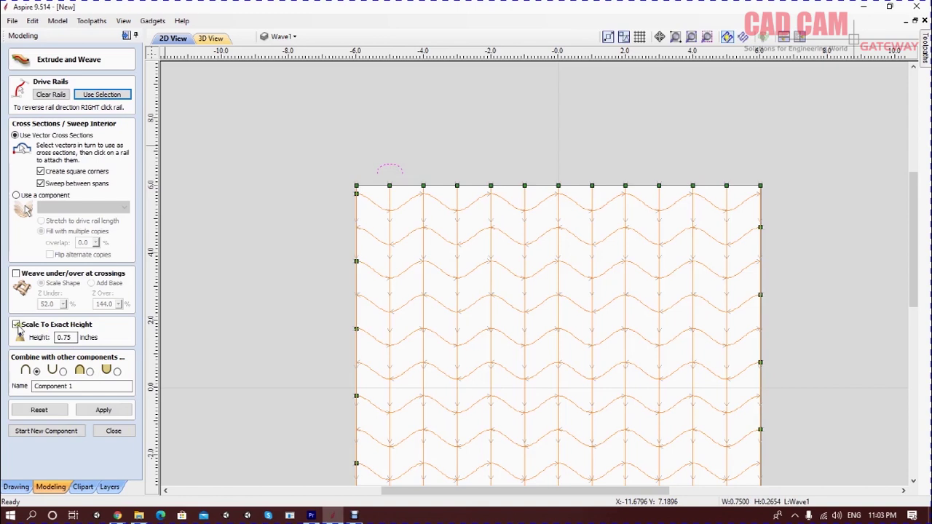
click(15, 274)
click(17, 326)
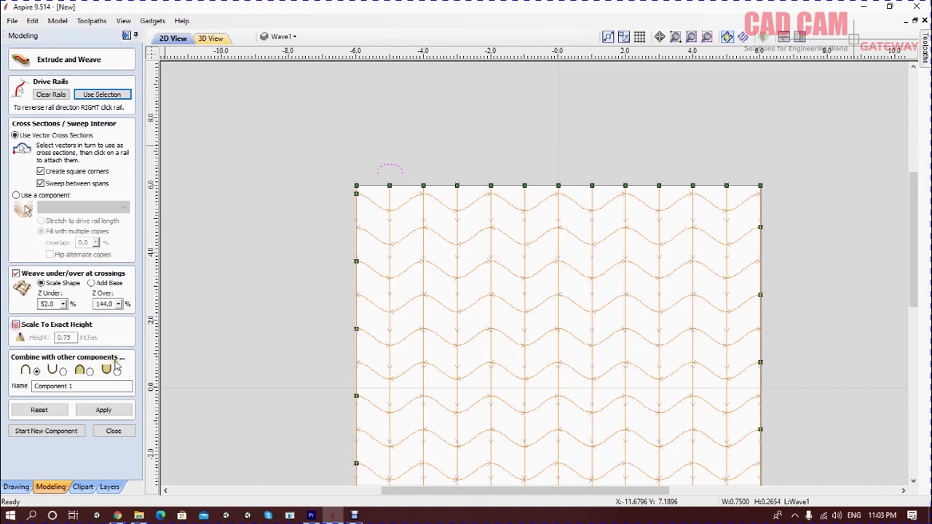
click(102, 410)
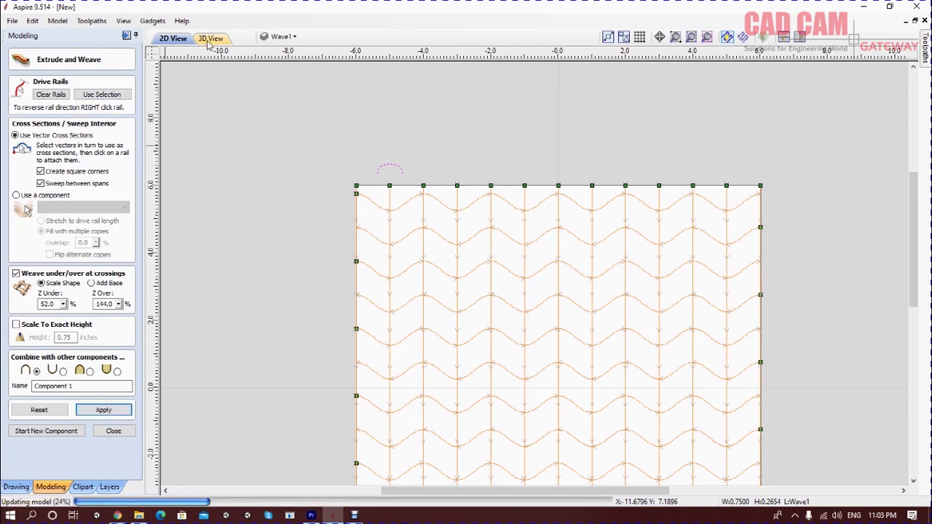
click(210, 38)
Orbit the 3D view to inspect the woven basket-weave relief in perspective
drag(489, 239, 485, 179)
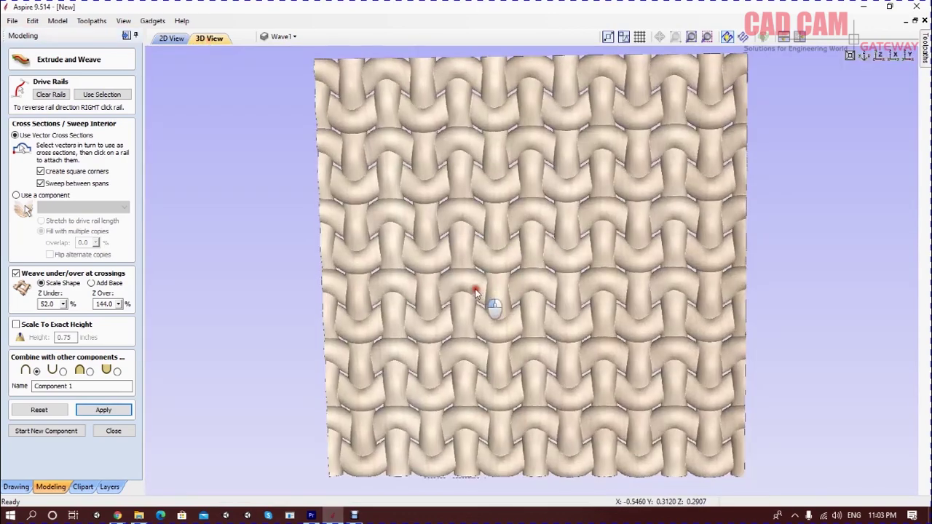